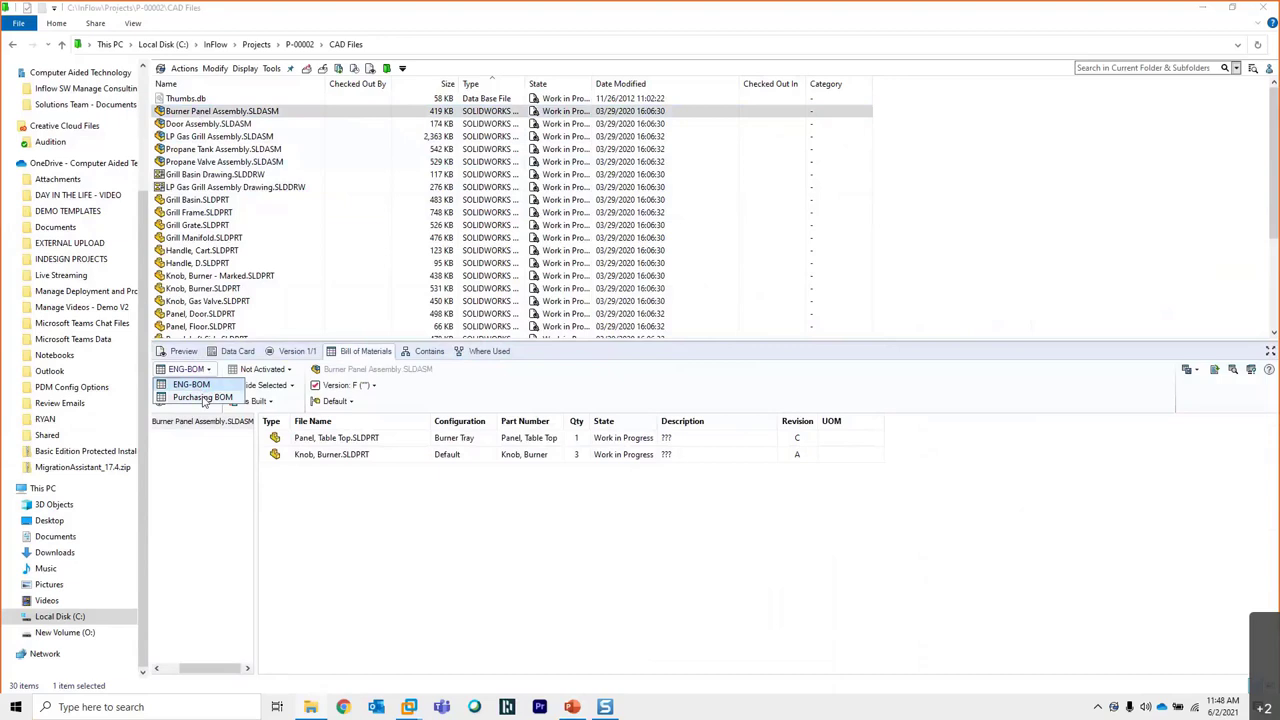
View the Burner Panel Assembly's bill of materials as the Purchasing BOM, then return to the ENG-BOM view
left_click(203, 398)
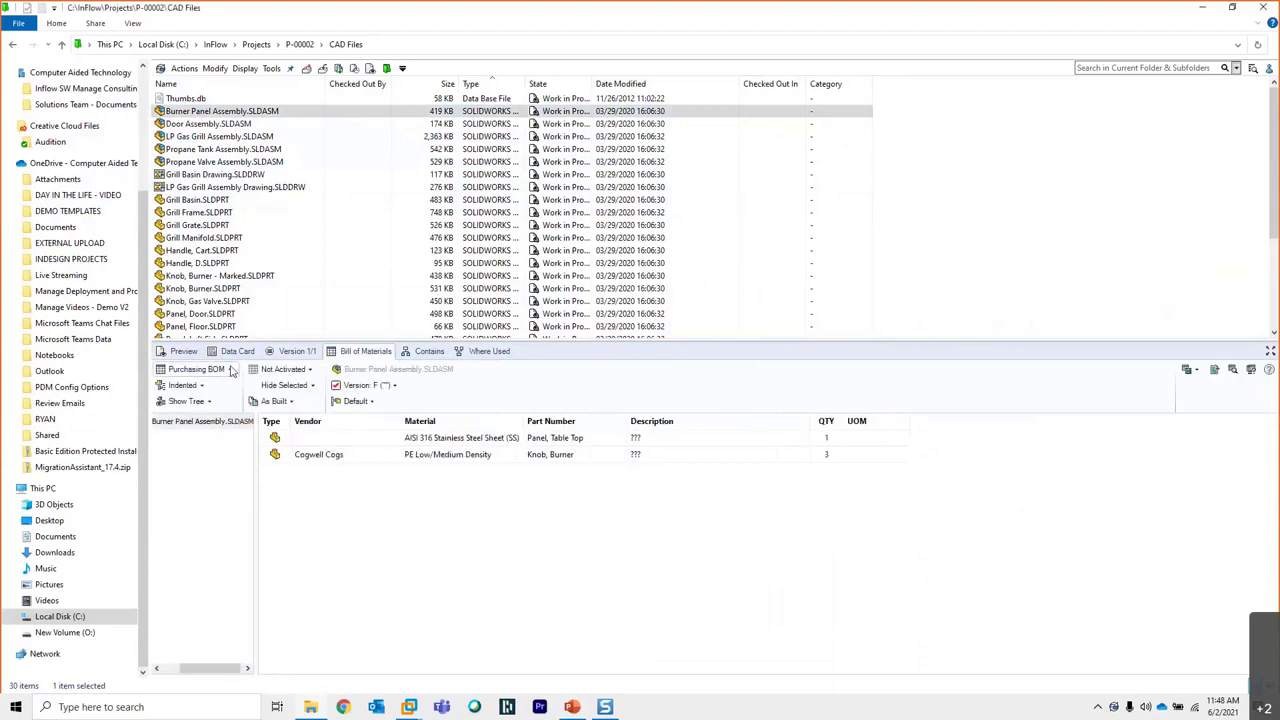
left_click(231, 371)
left_click(193, 384)
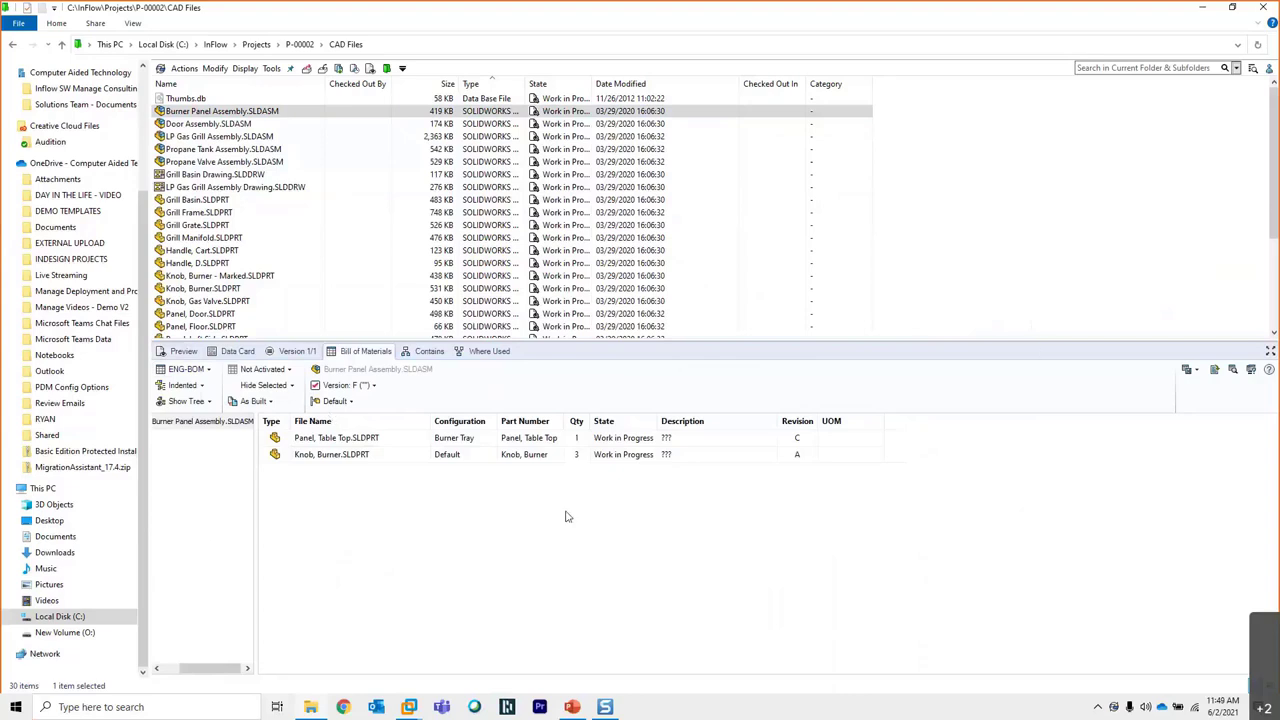
Check out Burner Panel Assembly.SLDASM
left_click(200, 112)
right_click(200, 112)
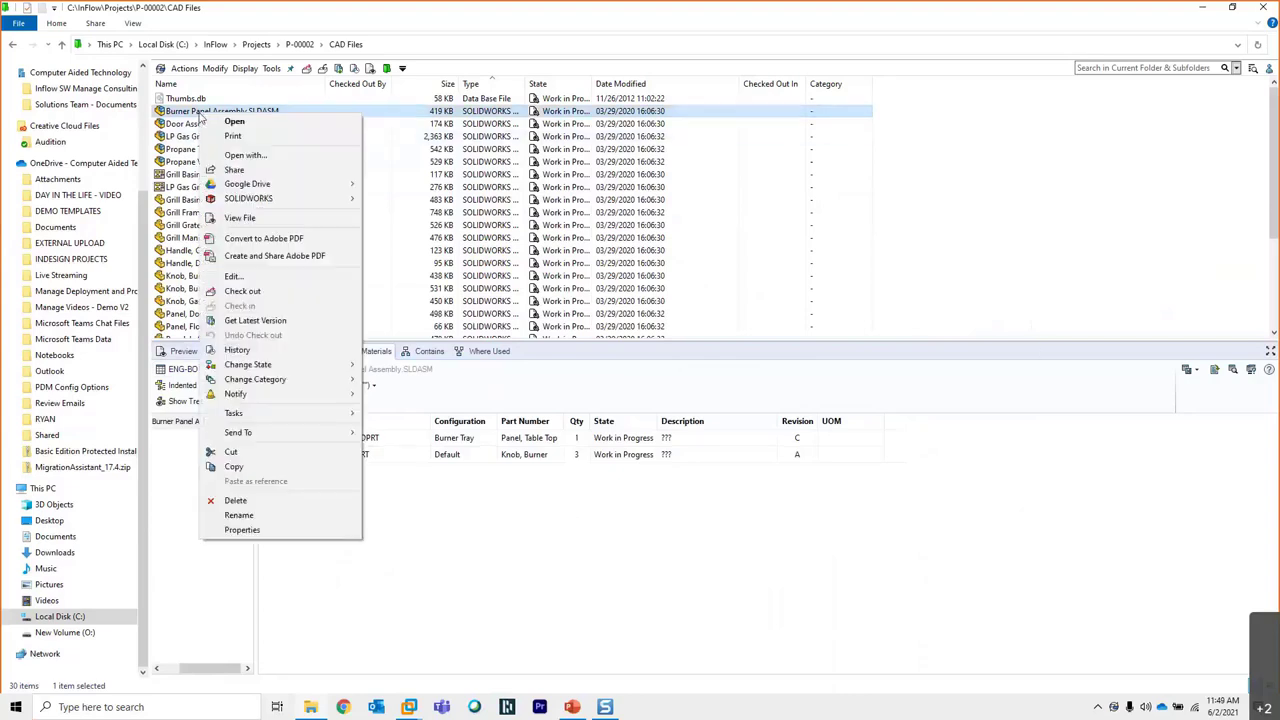
left_click(249, 296)
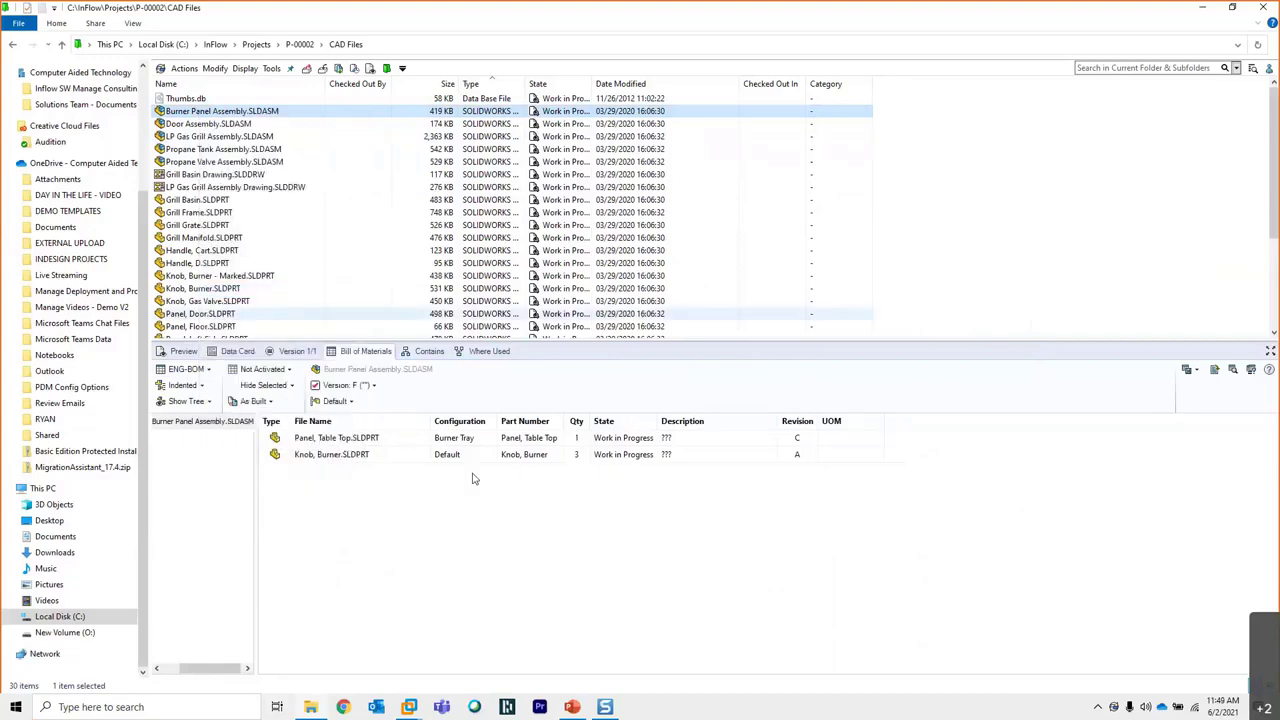
left_click(940, 519)
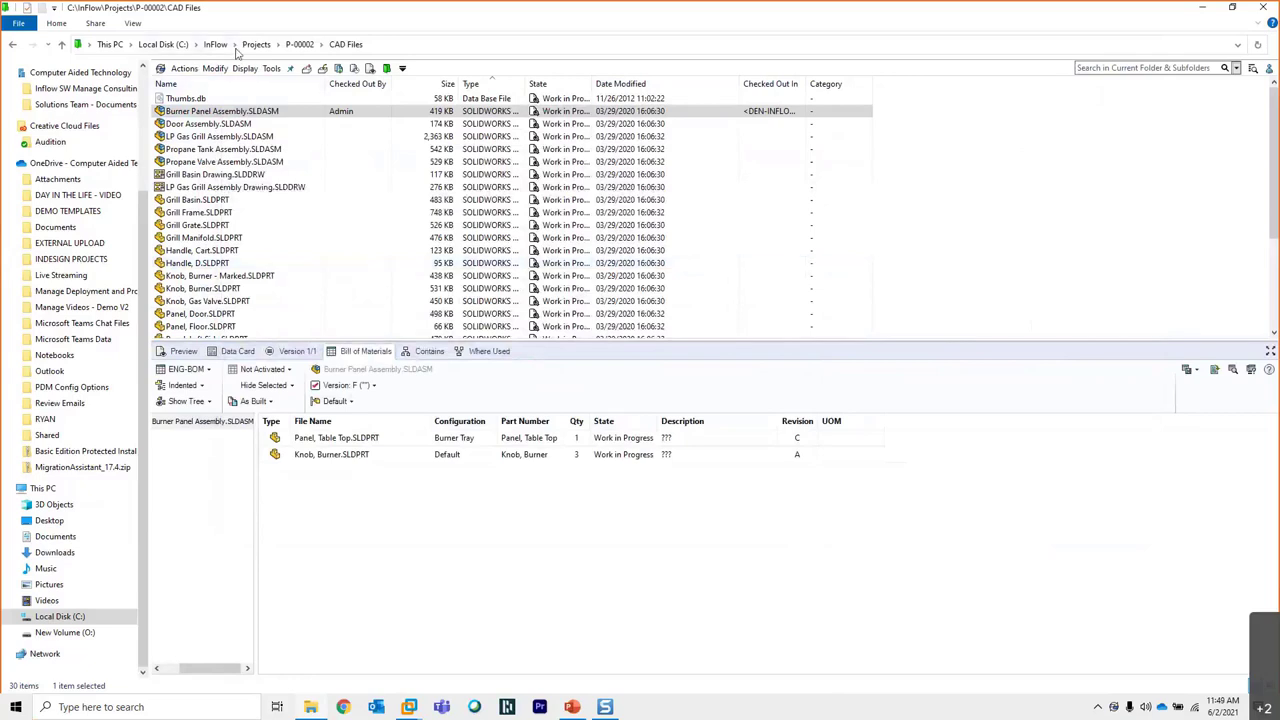
Look in the Specifications folder of project P-00002 for a document
left_click(298, 45)
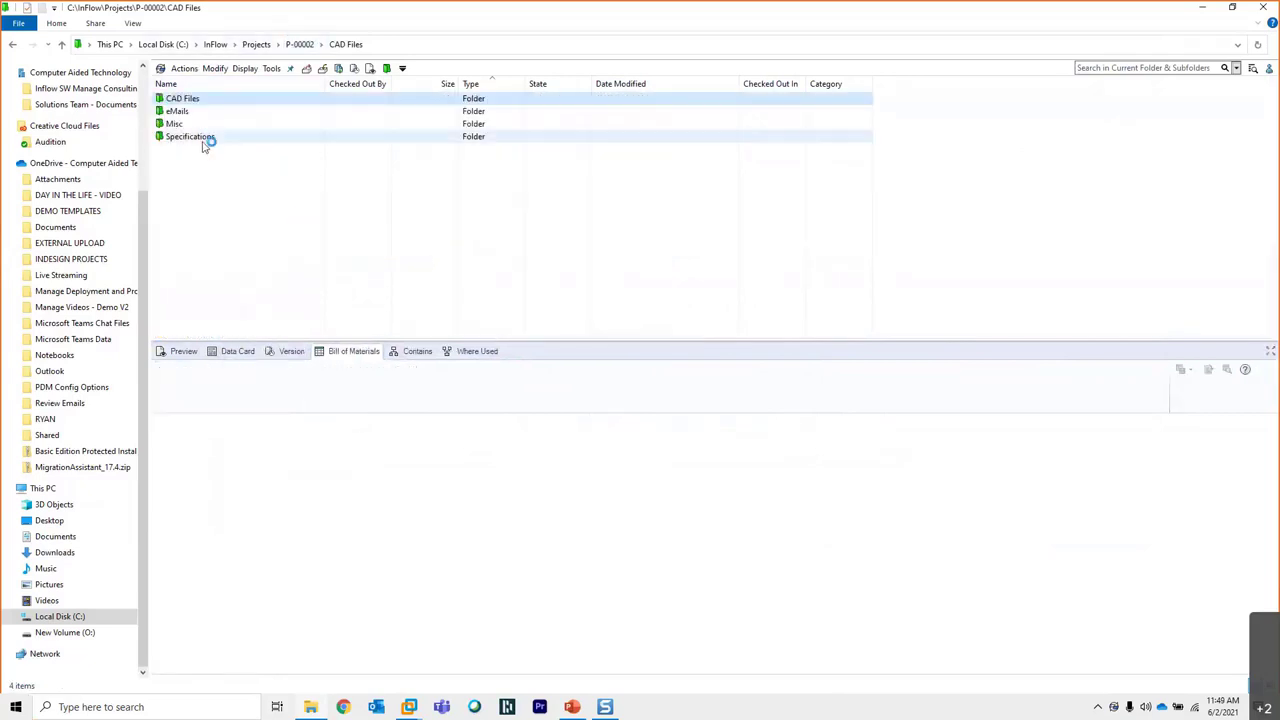
left_click(202, 141)
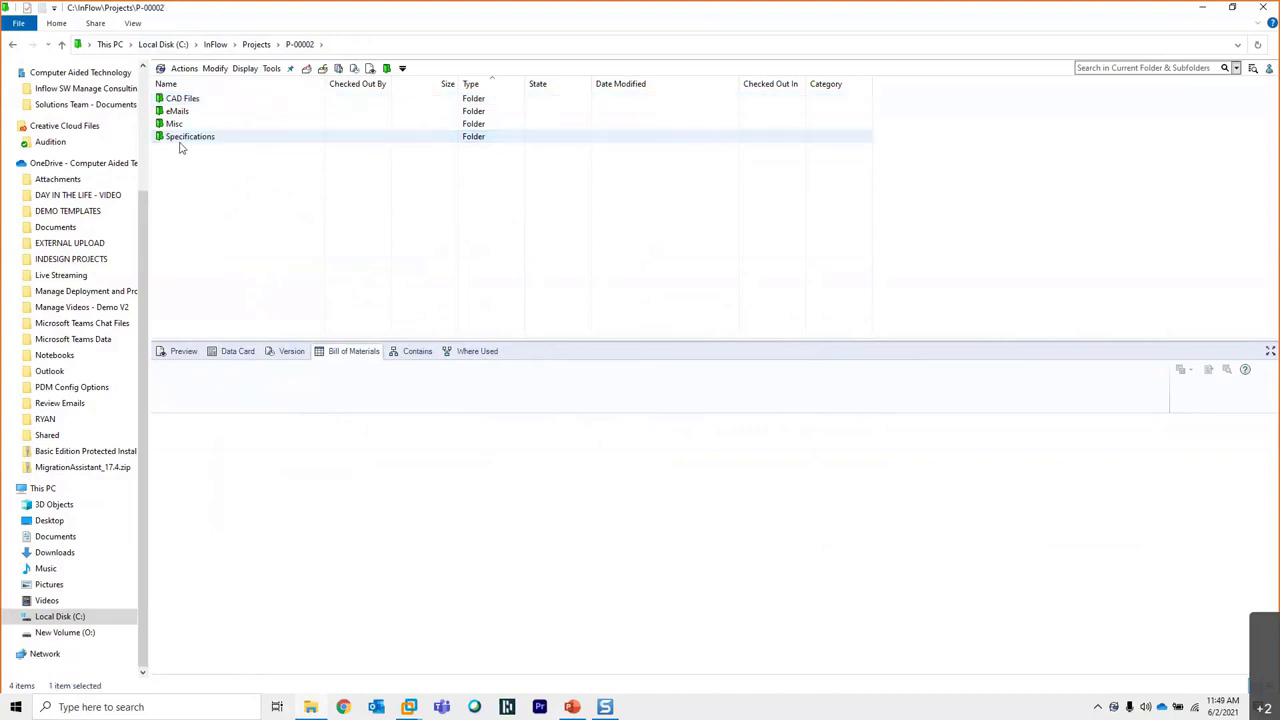
left_click(181, 142)
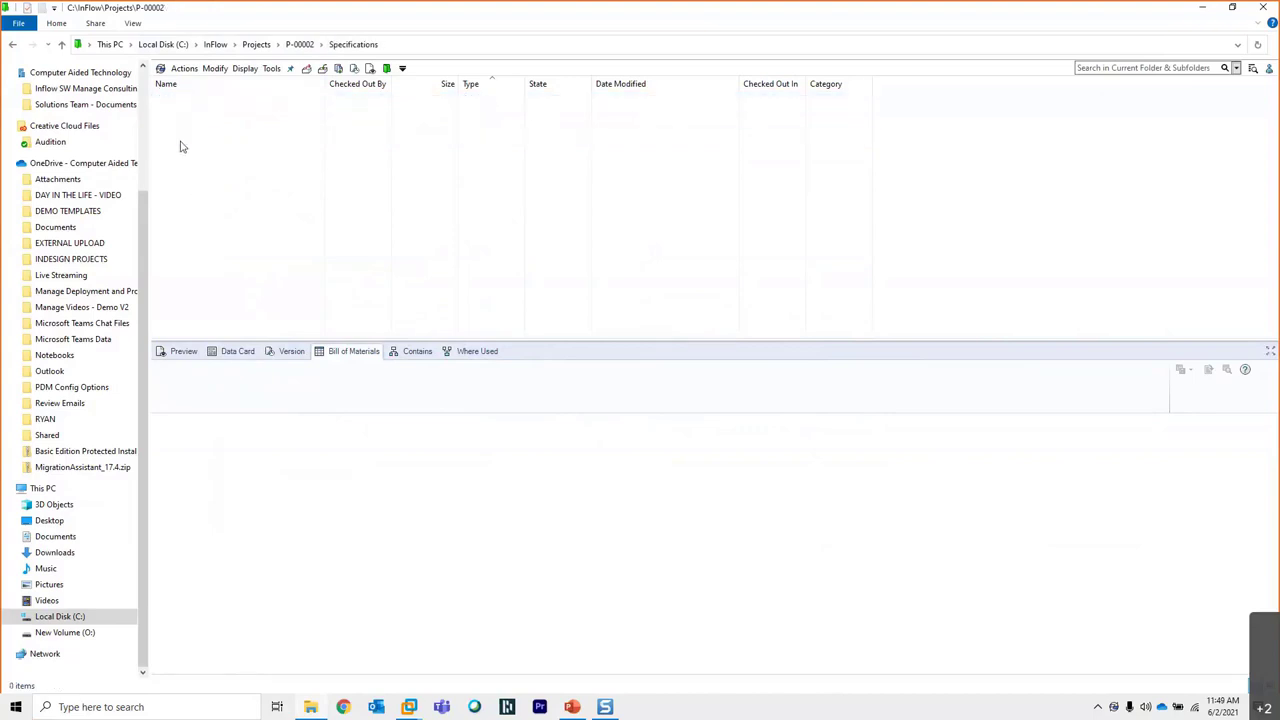
Go to the Designs folder of the InFlow vault and open its Project SF-NEW folder
left_click(257, 45)
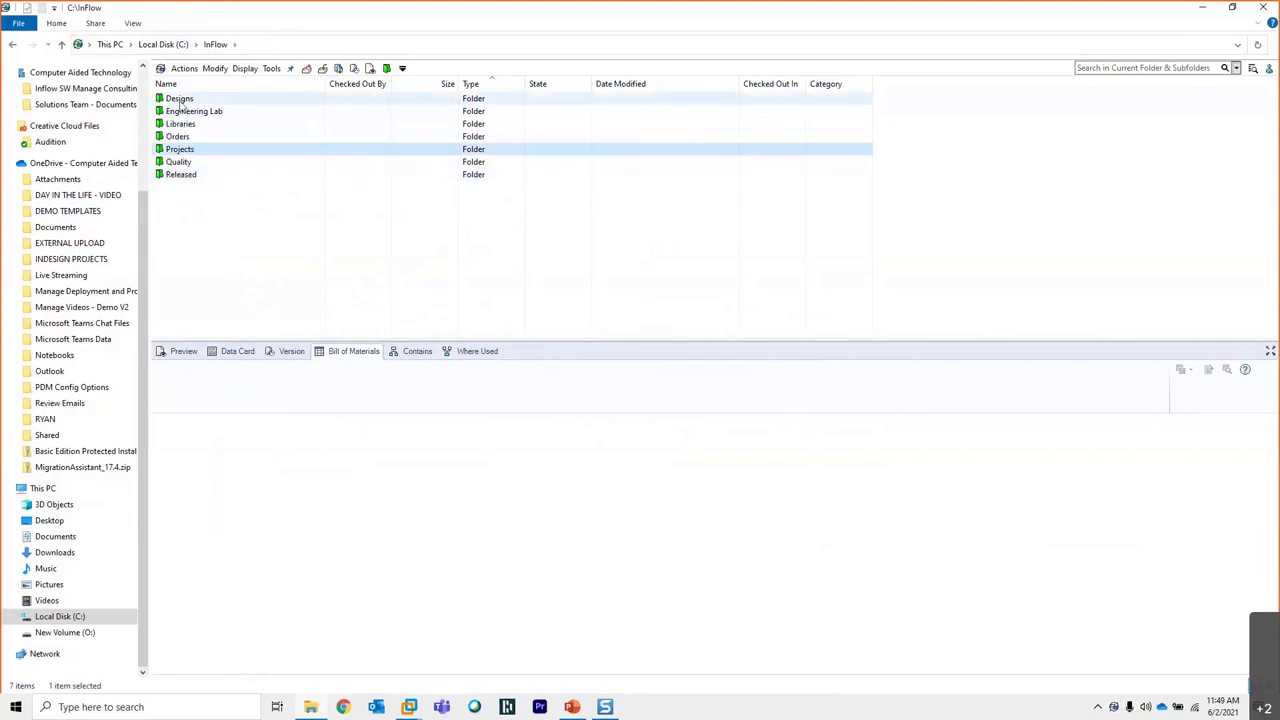
left_click(180, 99)
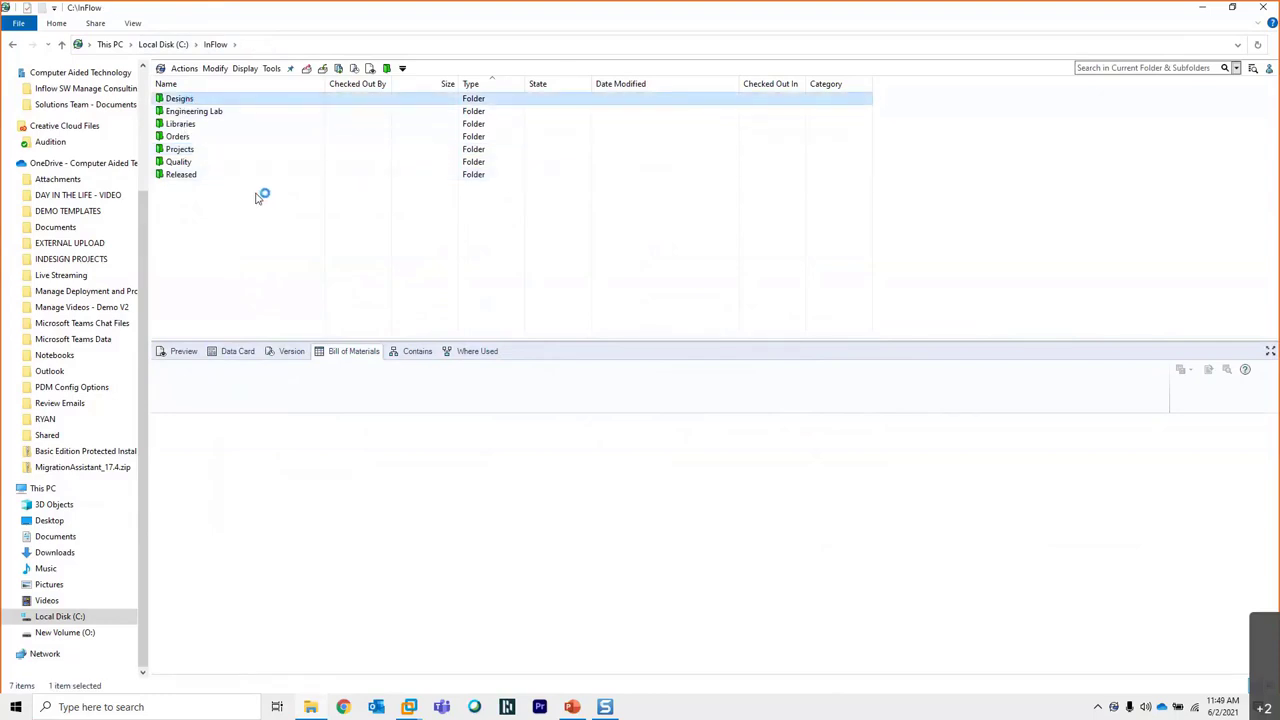
left_click(189, 201)
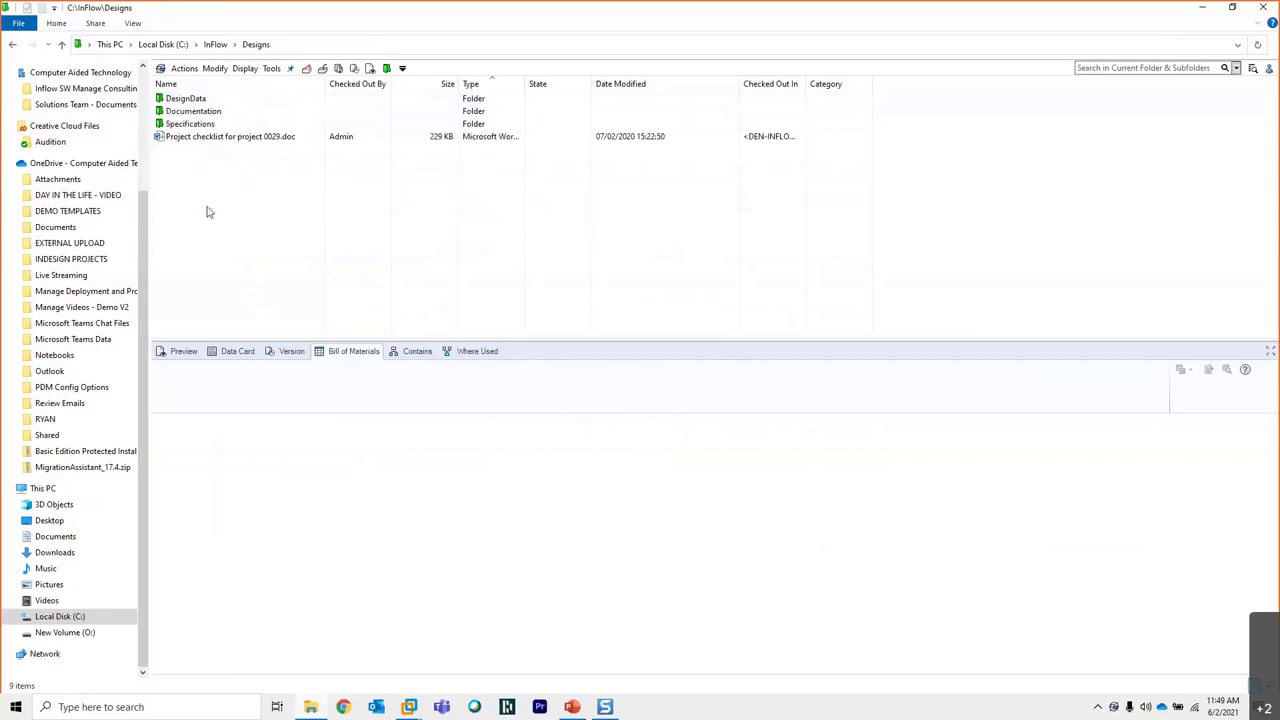
Check in Project checklist for project 0029.doc without a comment
left_click(201, 138)
right_click(203, 145)
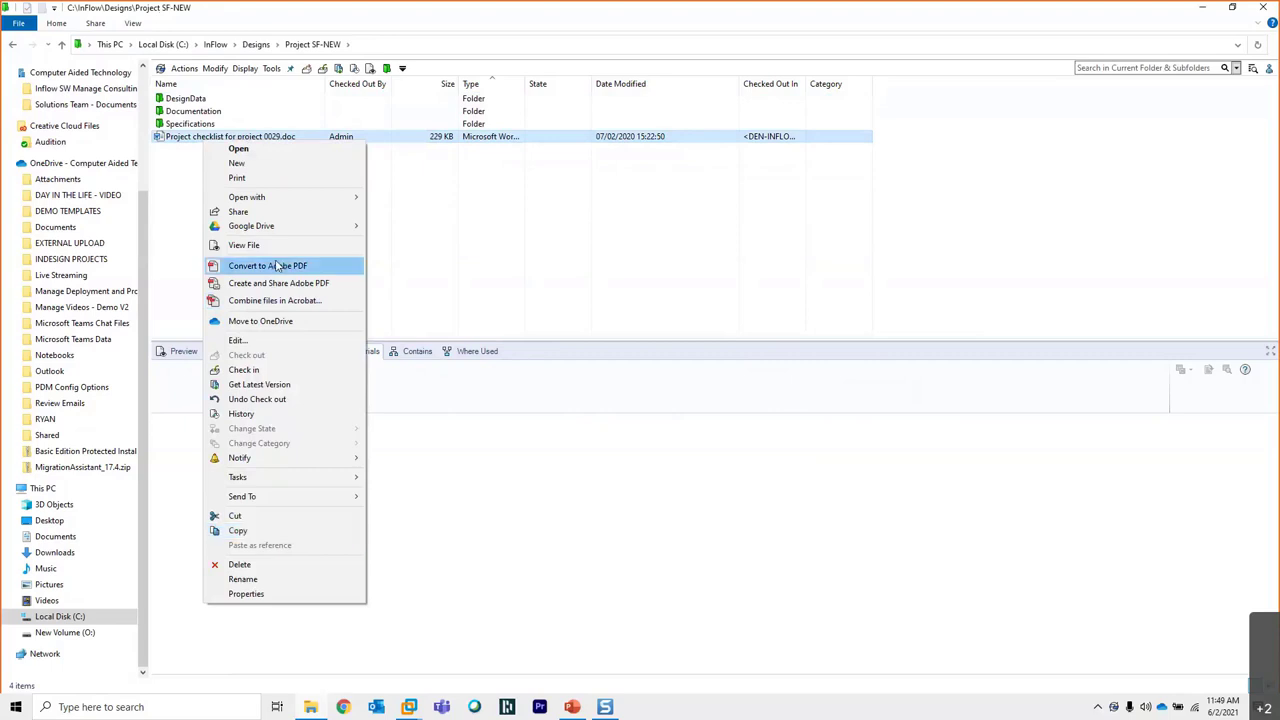
left_click(238, 370)
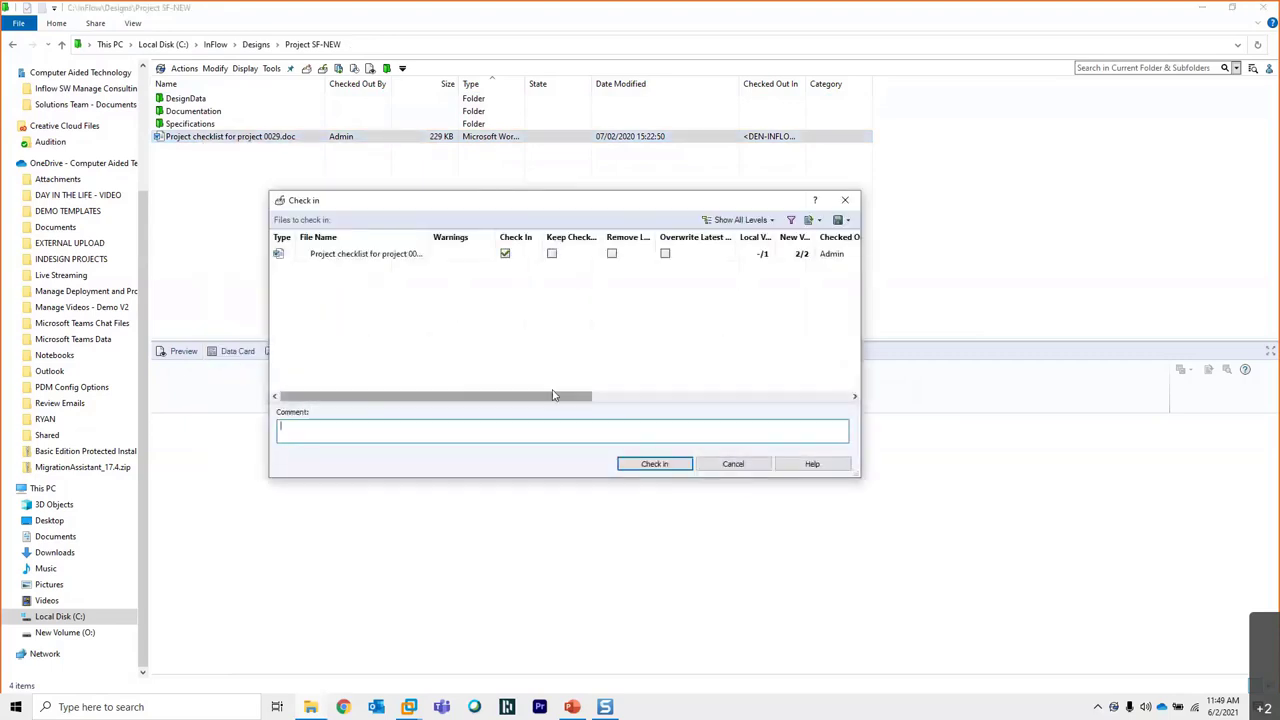
left_click(651, 463)
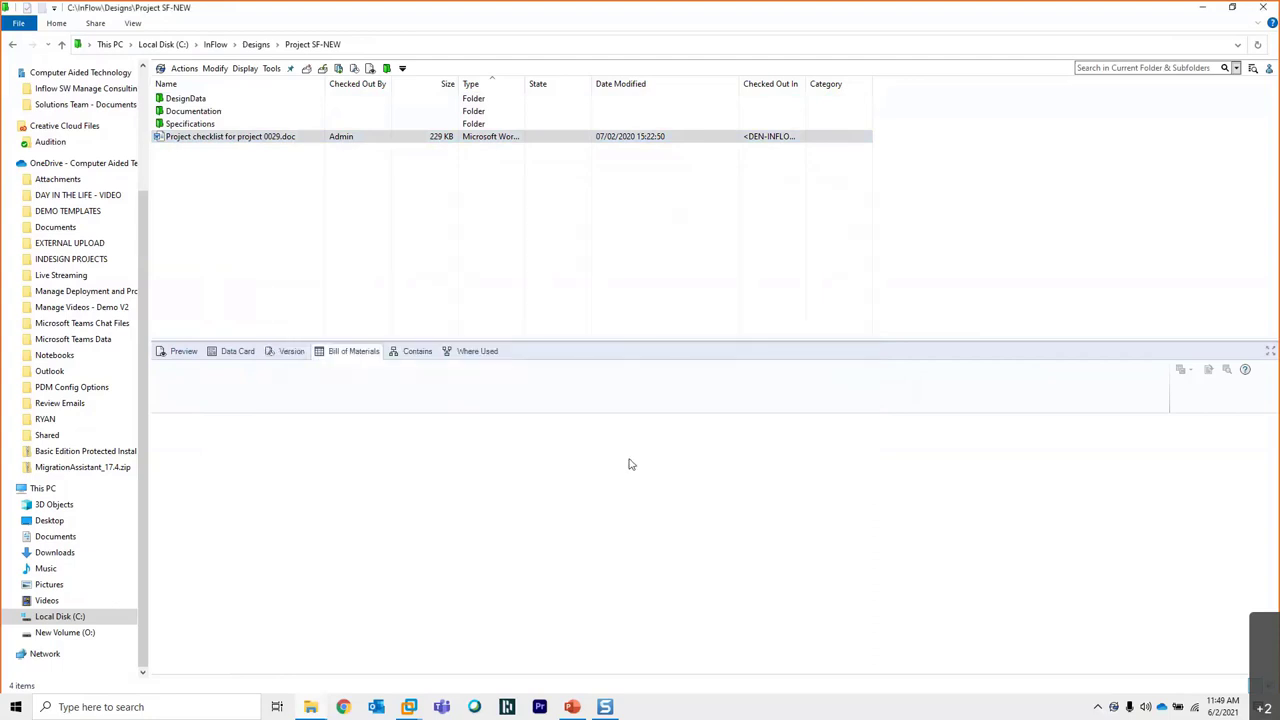
Copy Project checklist for project 0029.doc
left_click(209, 140)
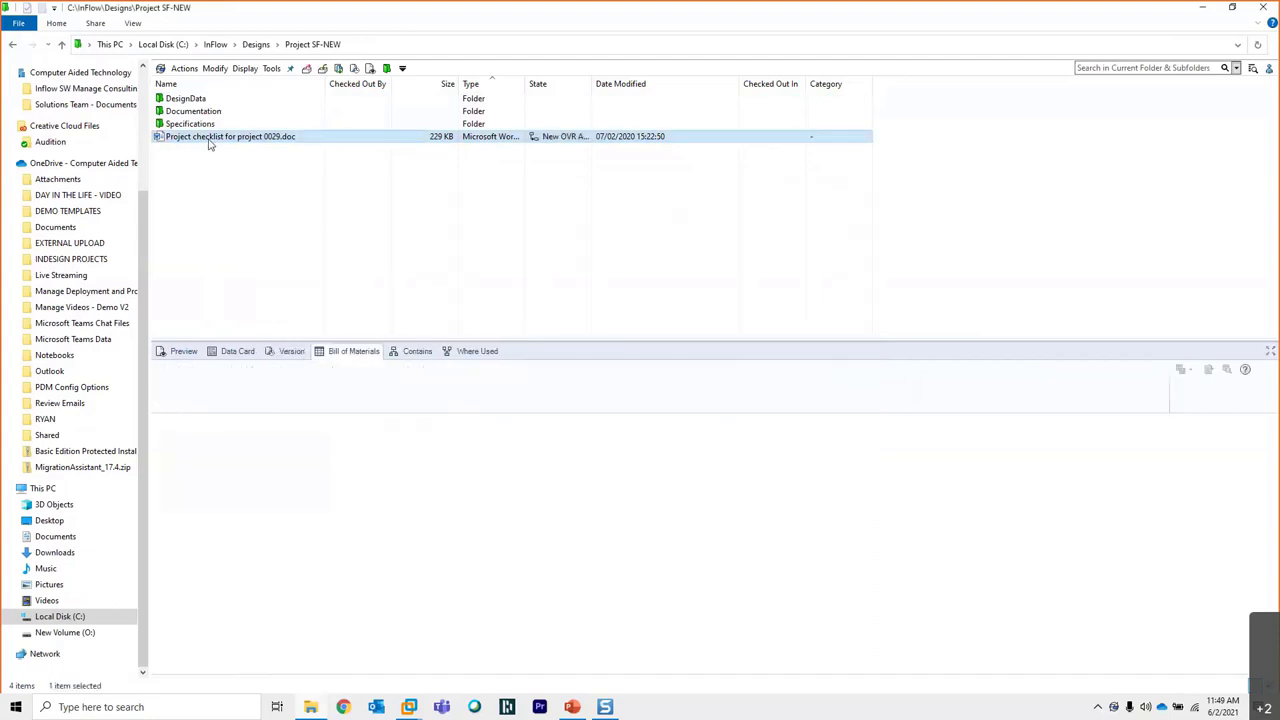
right_click(210, 141)
left_click(250, 511)
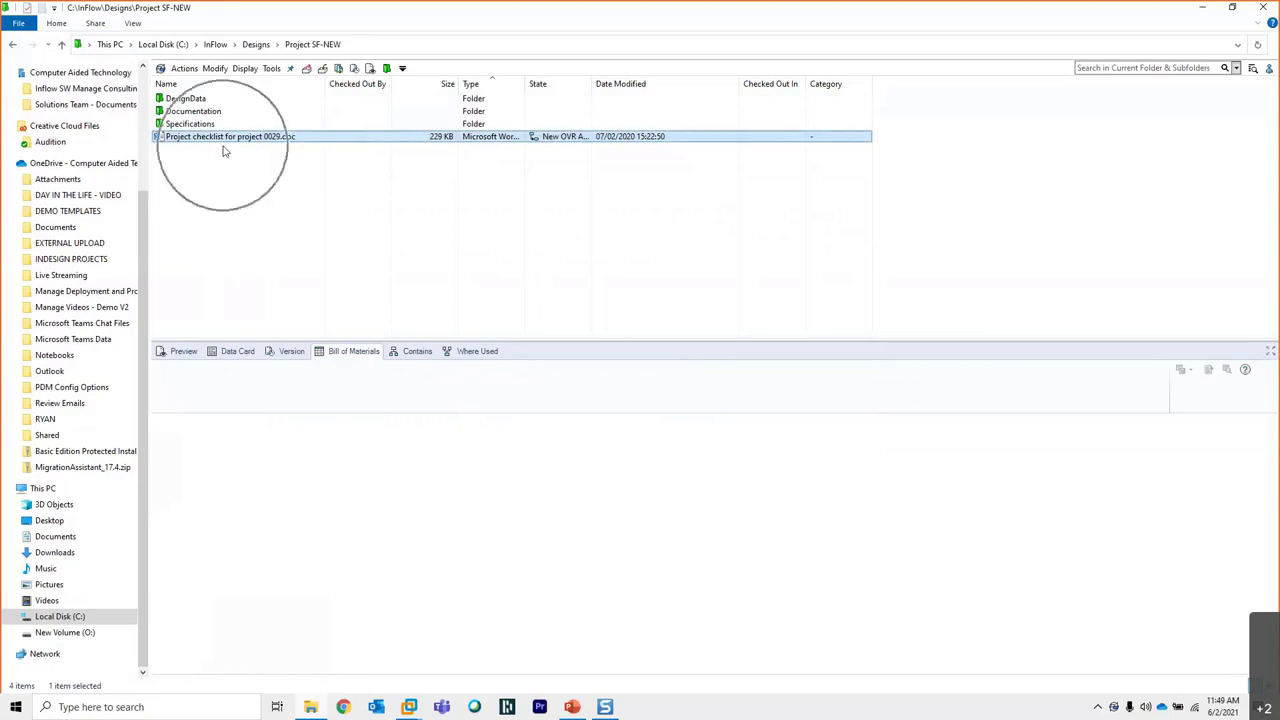
Return to the CAD Files folder of project P-00002 in the InFlow vault's Projects folder
left_click(260, 46)
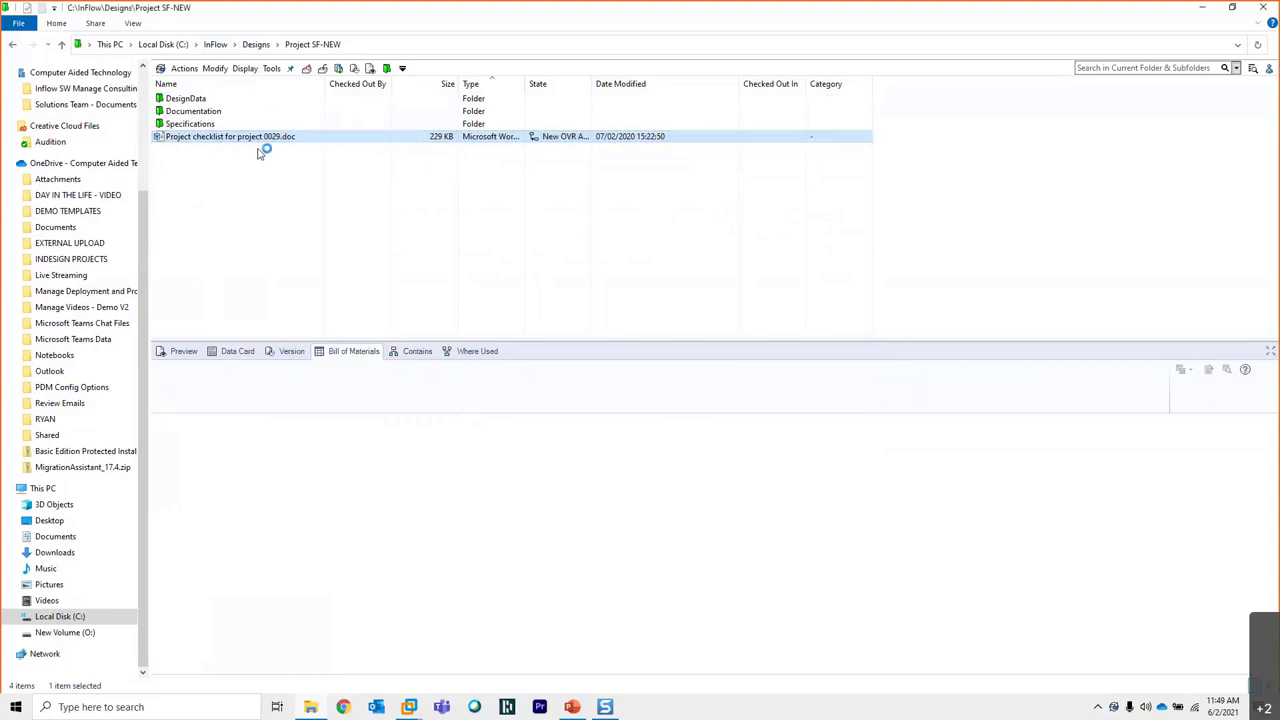
left_click(218, 45)
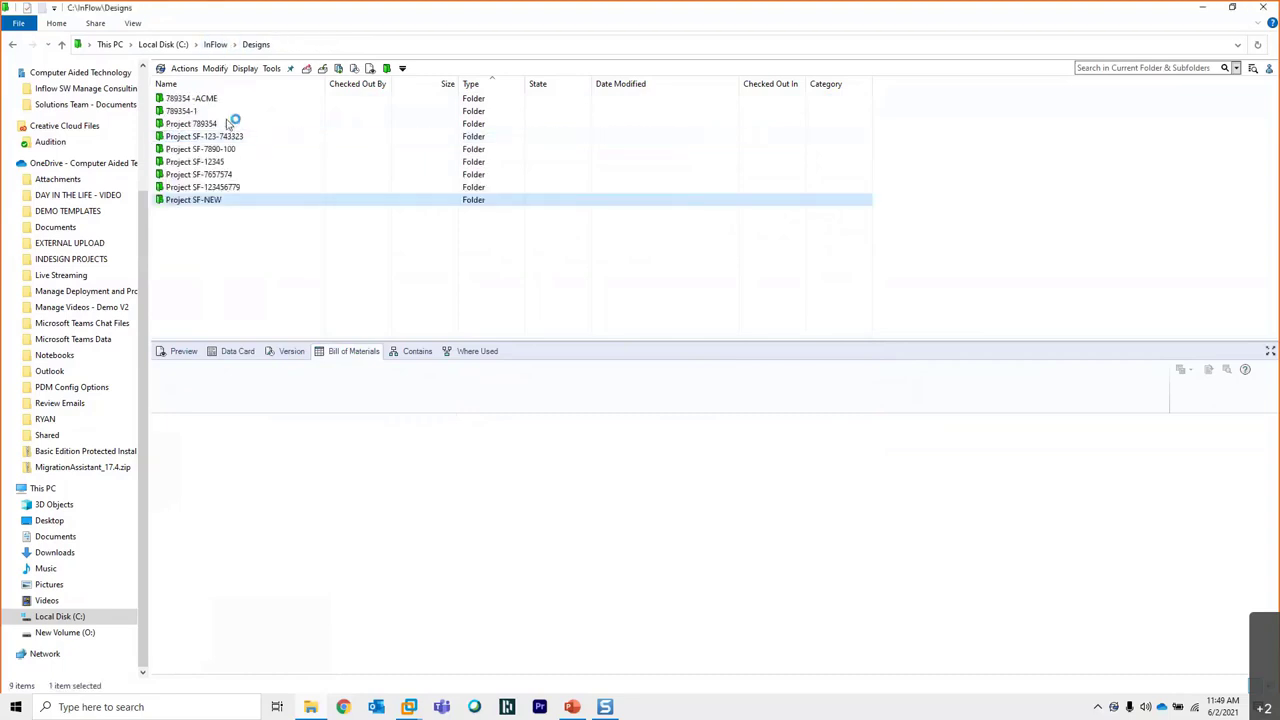
left_click(183, 150)
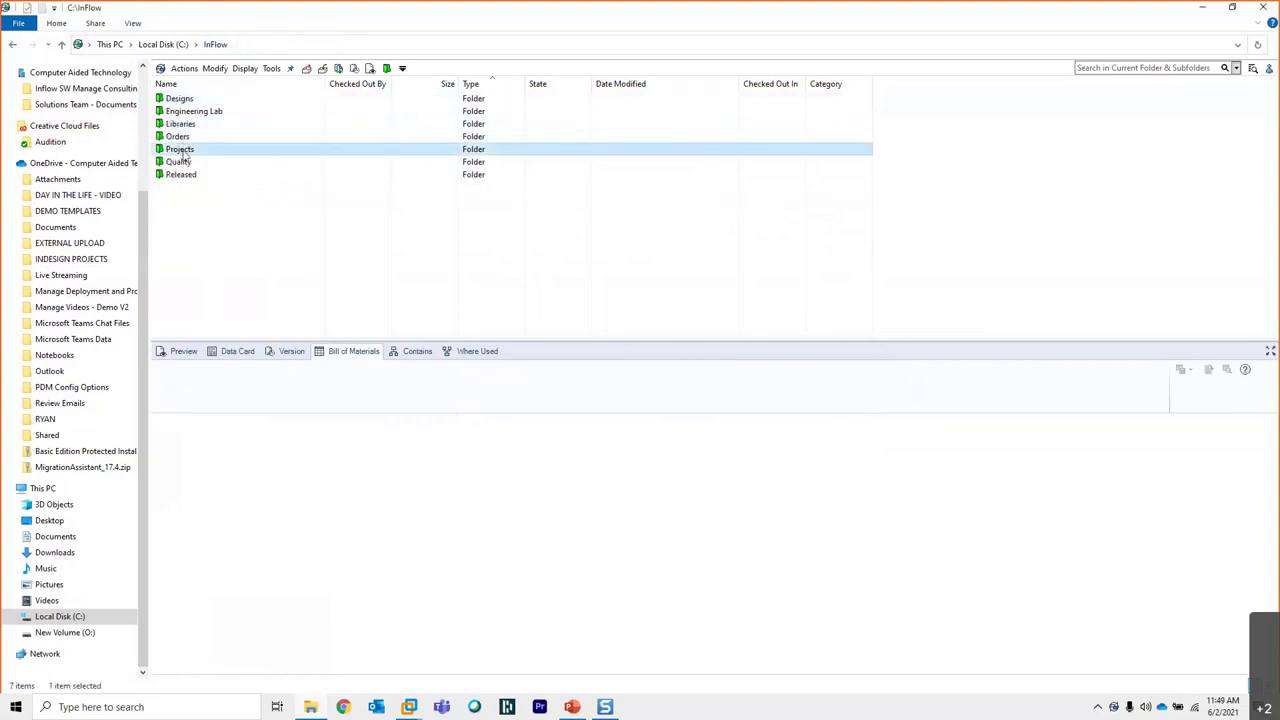
double_click(183, 151)
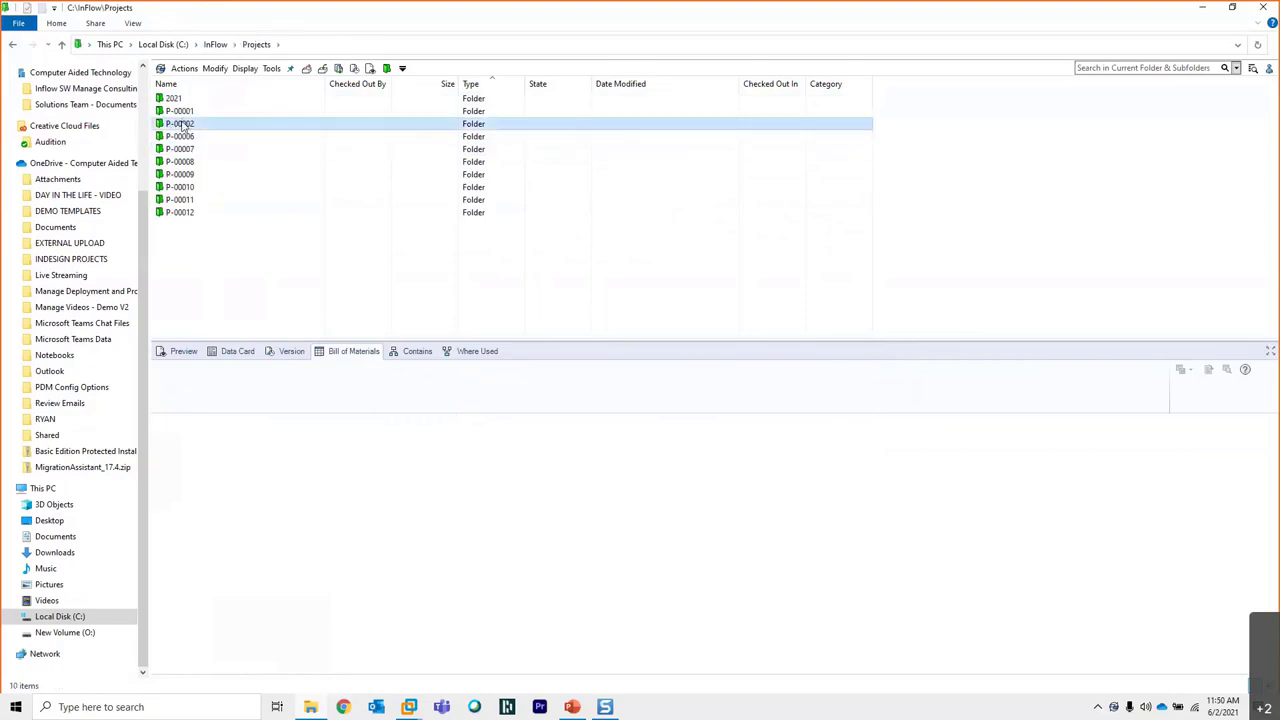
double_click(183, 124)
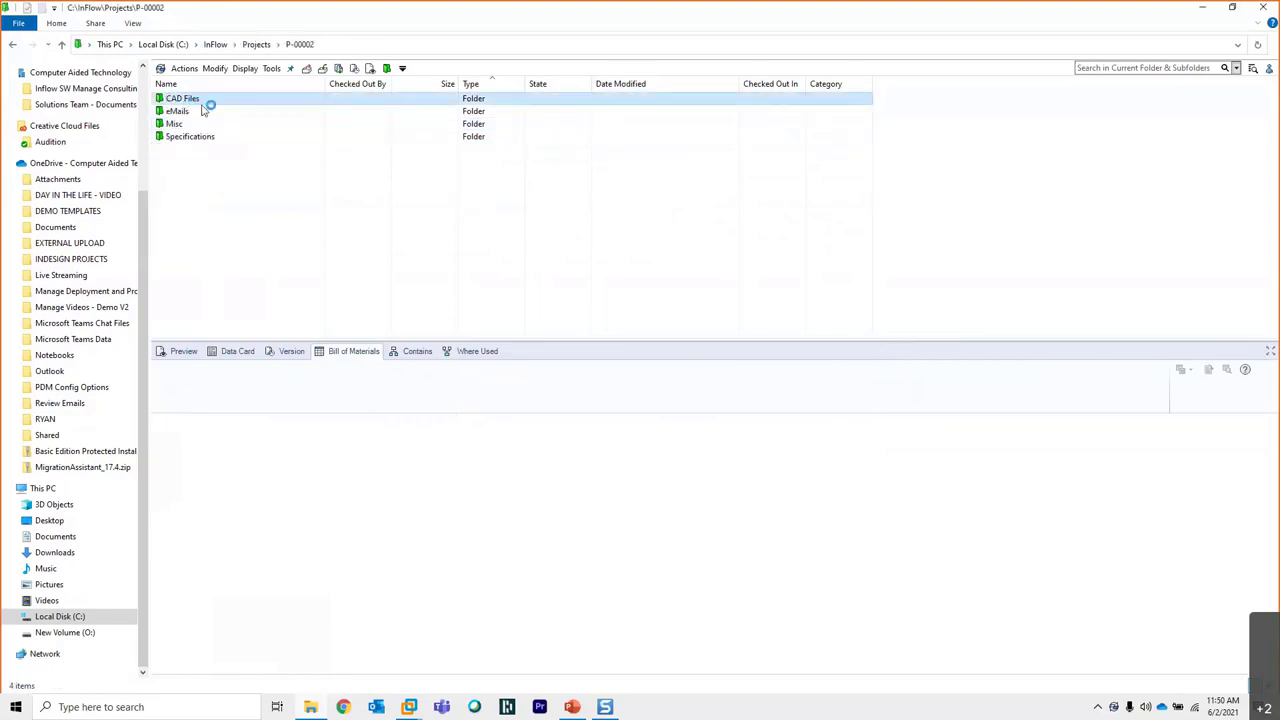
double_click(201, 101)
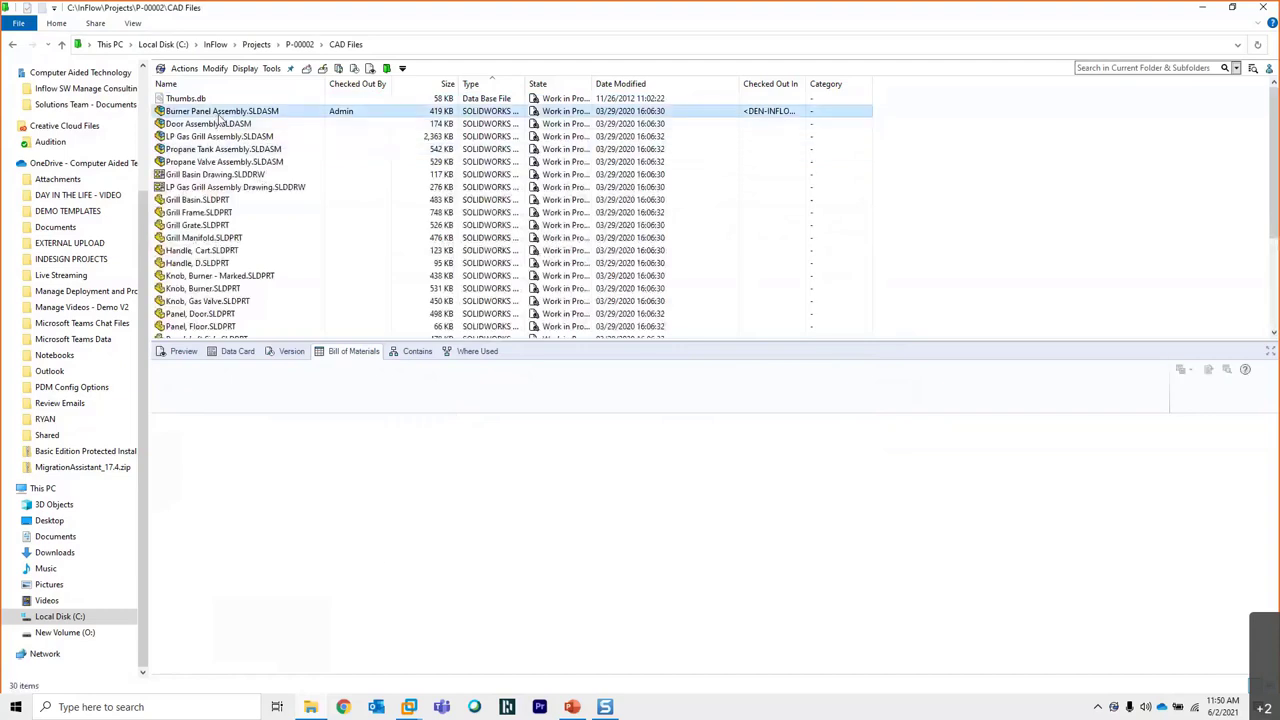
Paste the copied checklist as a reference of Burner Panel Assembly.SLDASM, shown in the bill of materials with quantity 4
right_click(219, 117)
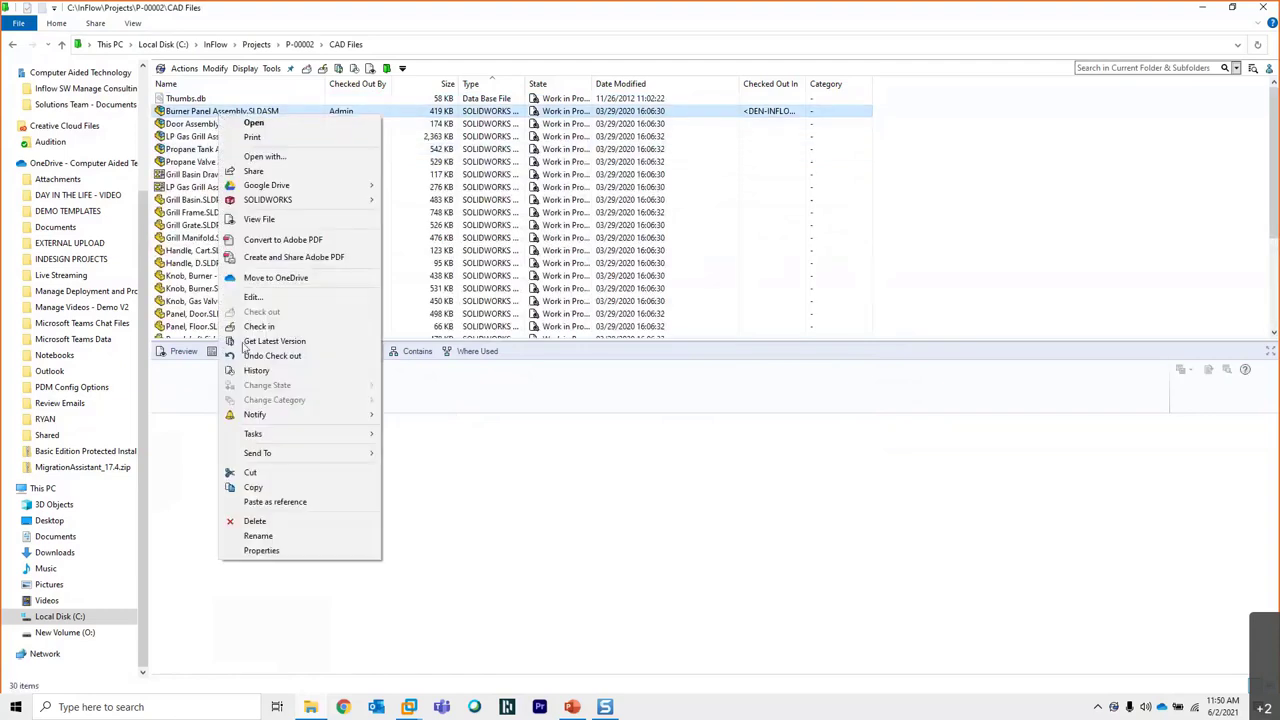
left_click(275, 505)
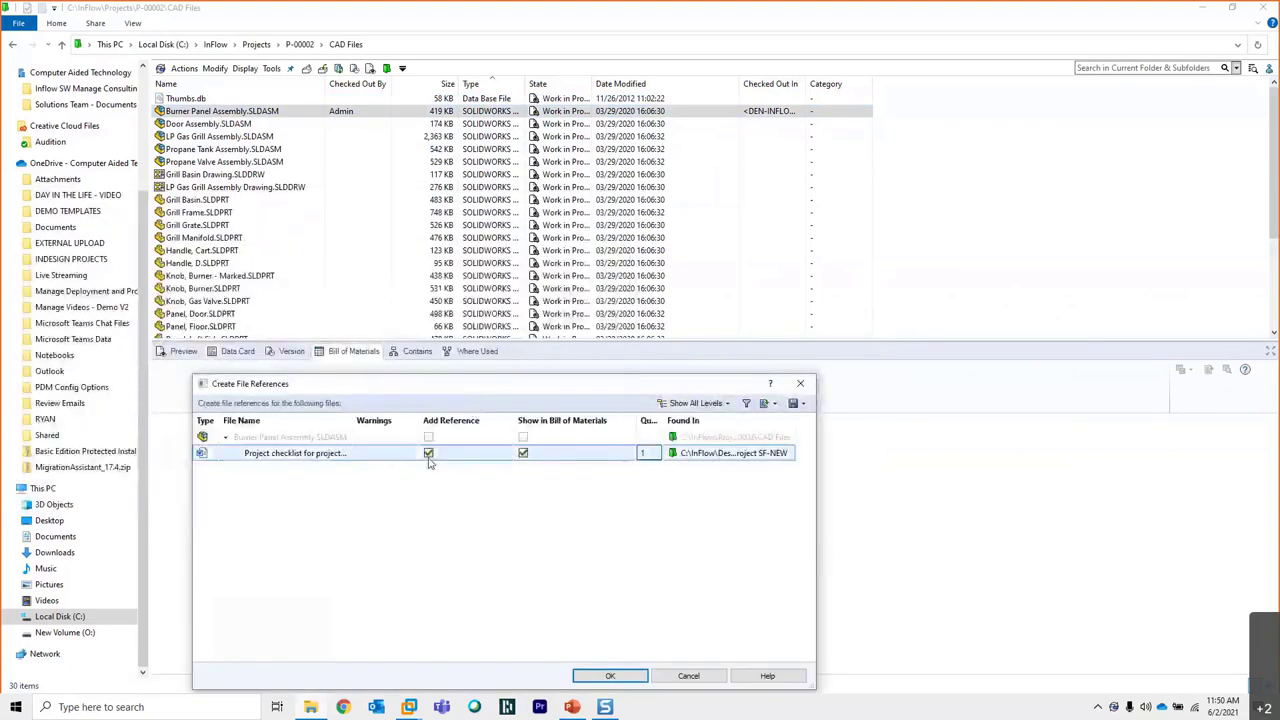
left_click(528, 458)
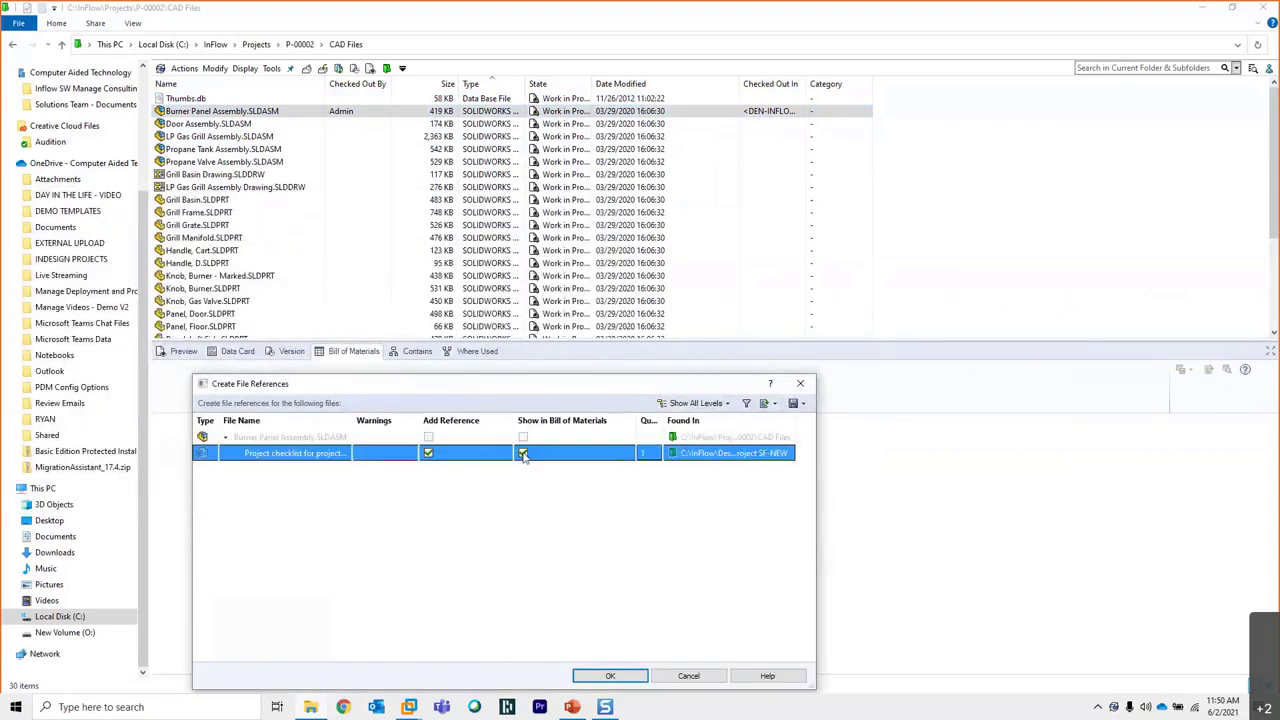
left_click(645, 453)
type("4")
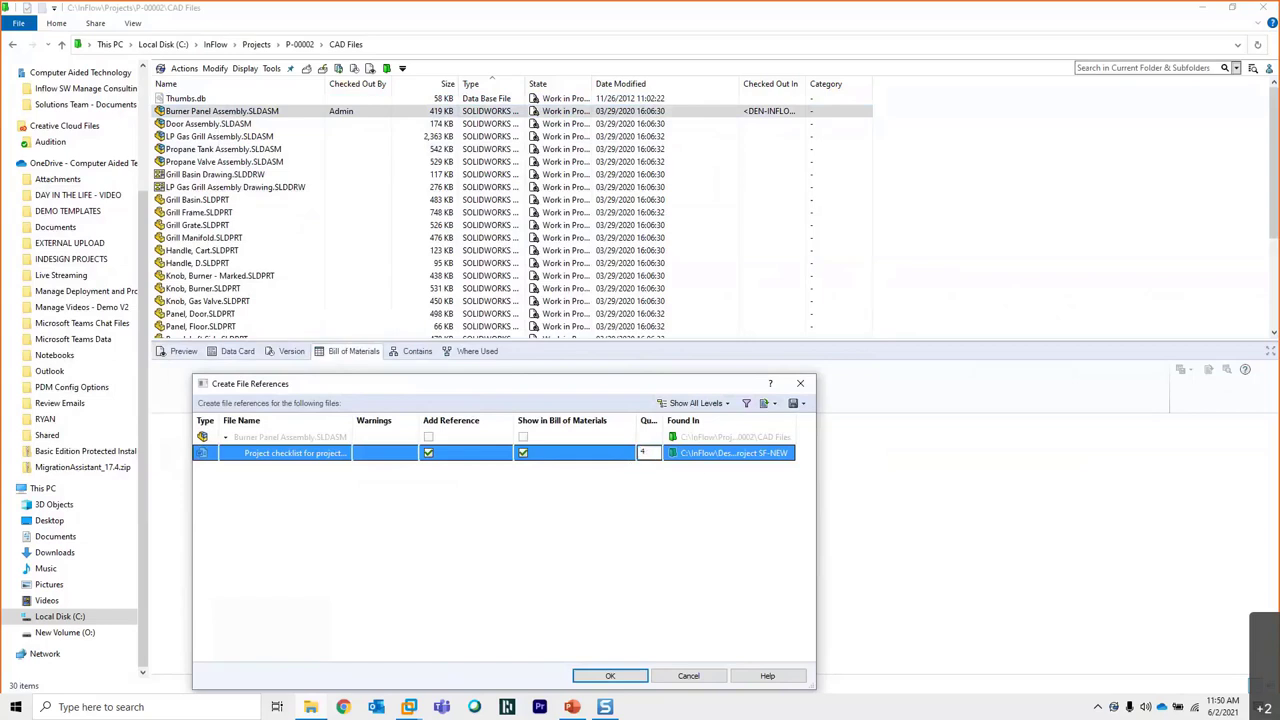
left_click(612, 676)
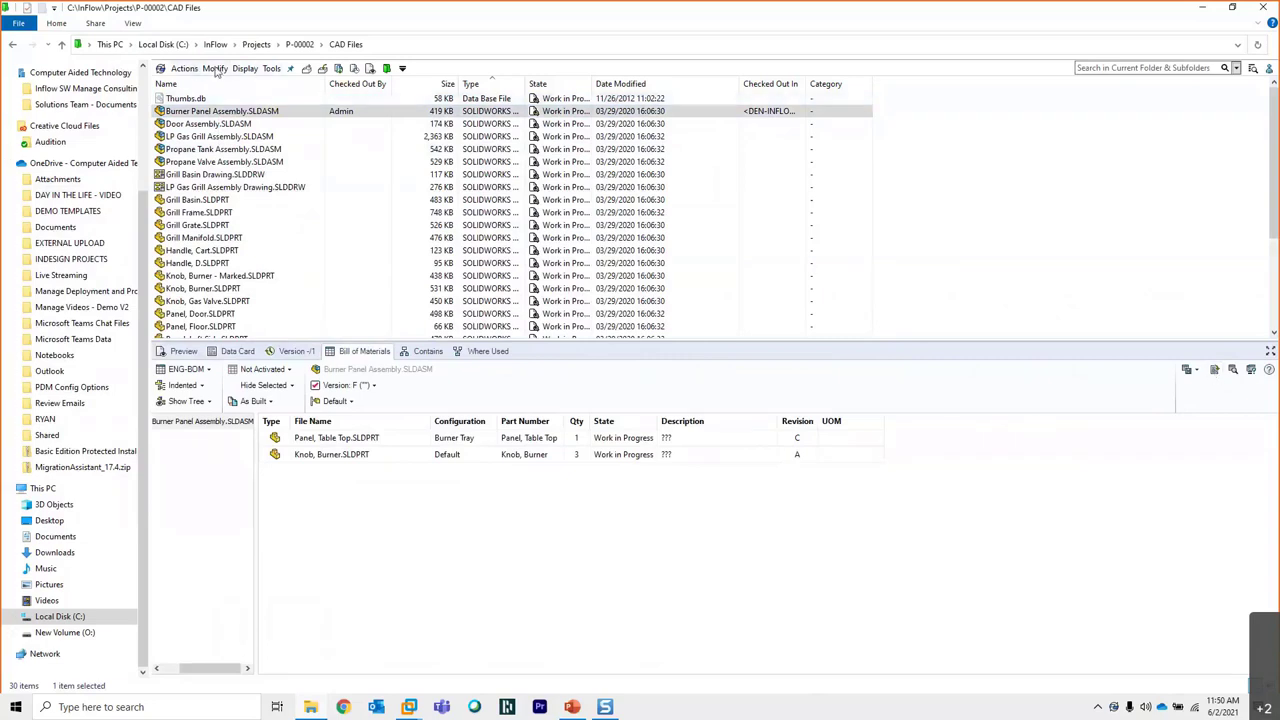
Check in Burner Panel Assembly.SLDASM without a comment and review the checklist's entry in its bill of materials
left_click(180, 69)
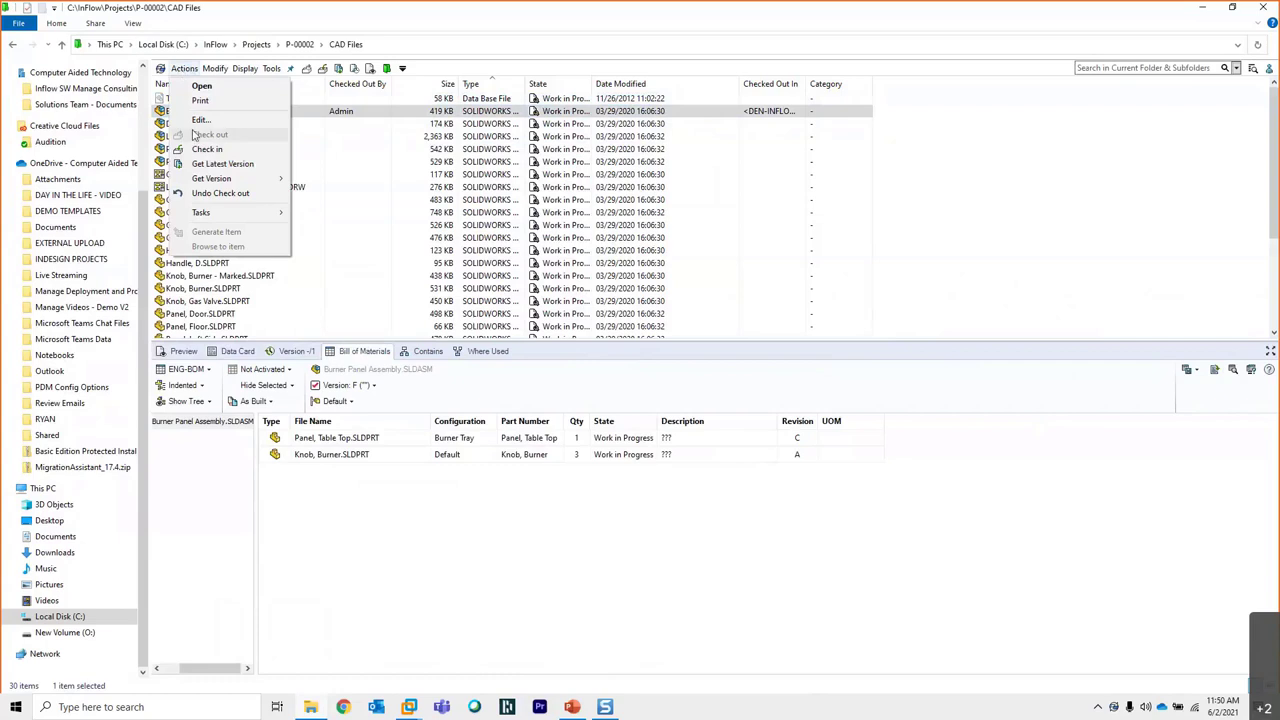
left_click(404, 333)
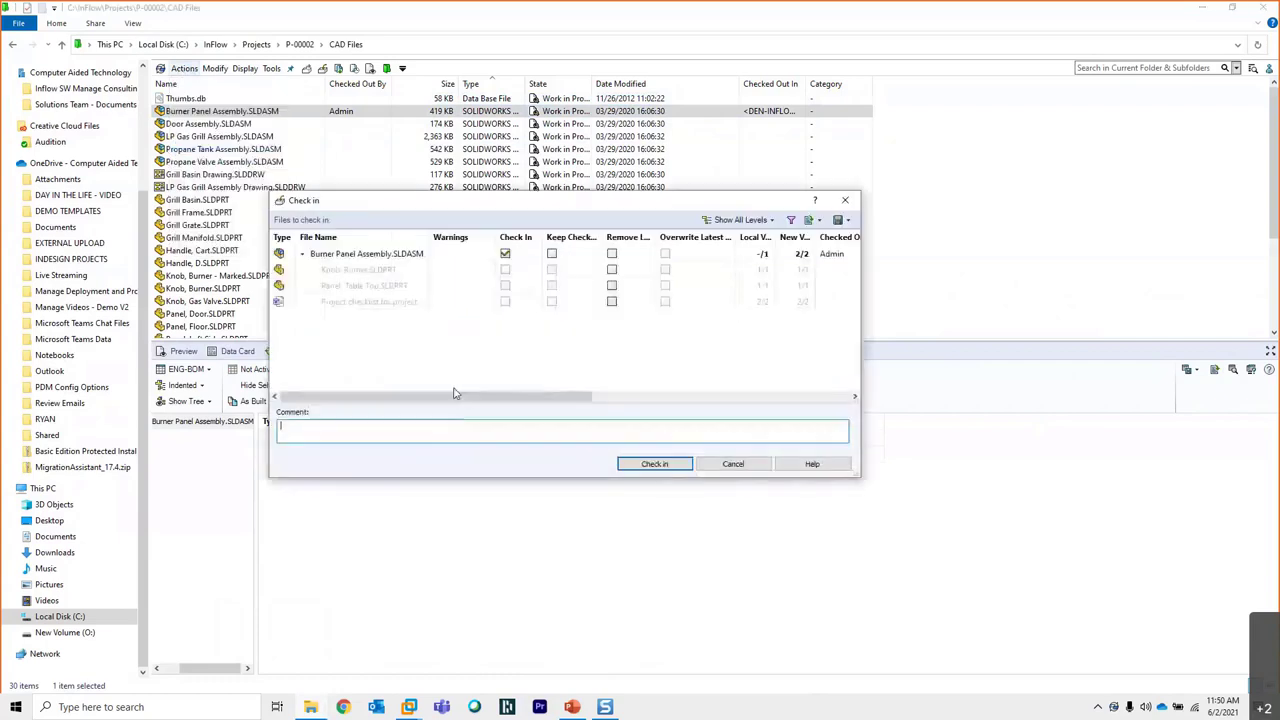
left_click(658, 465)
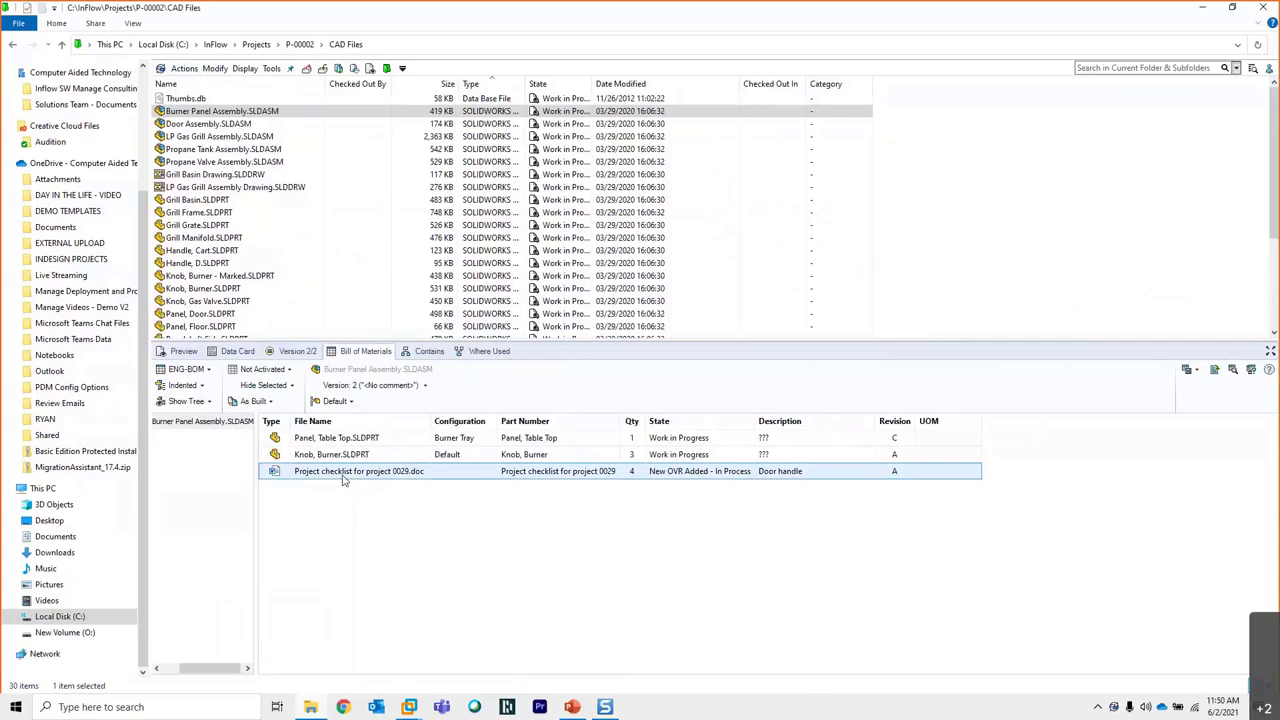
left_click(632, 473)
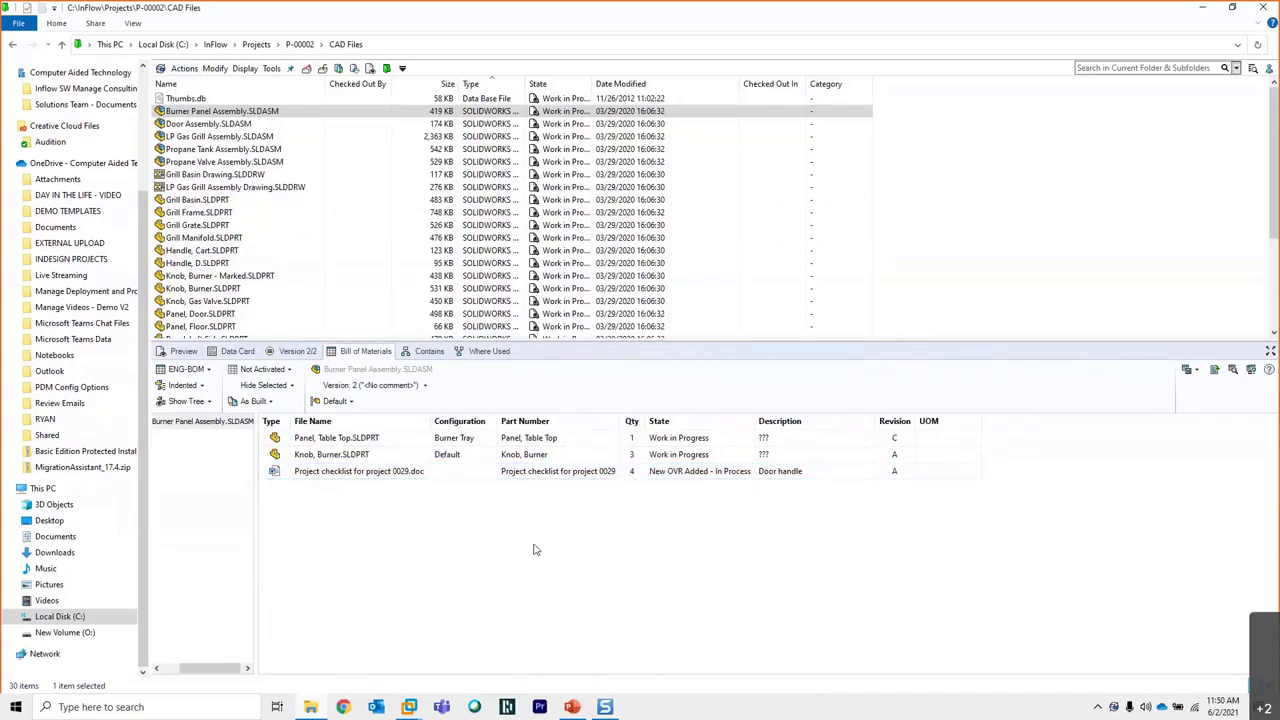
left_click(318, 456)
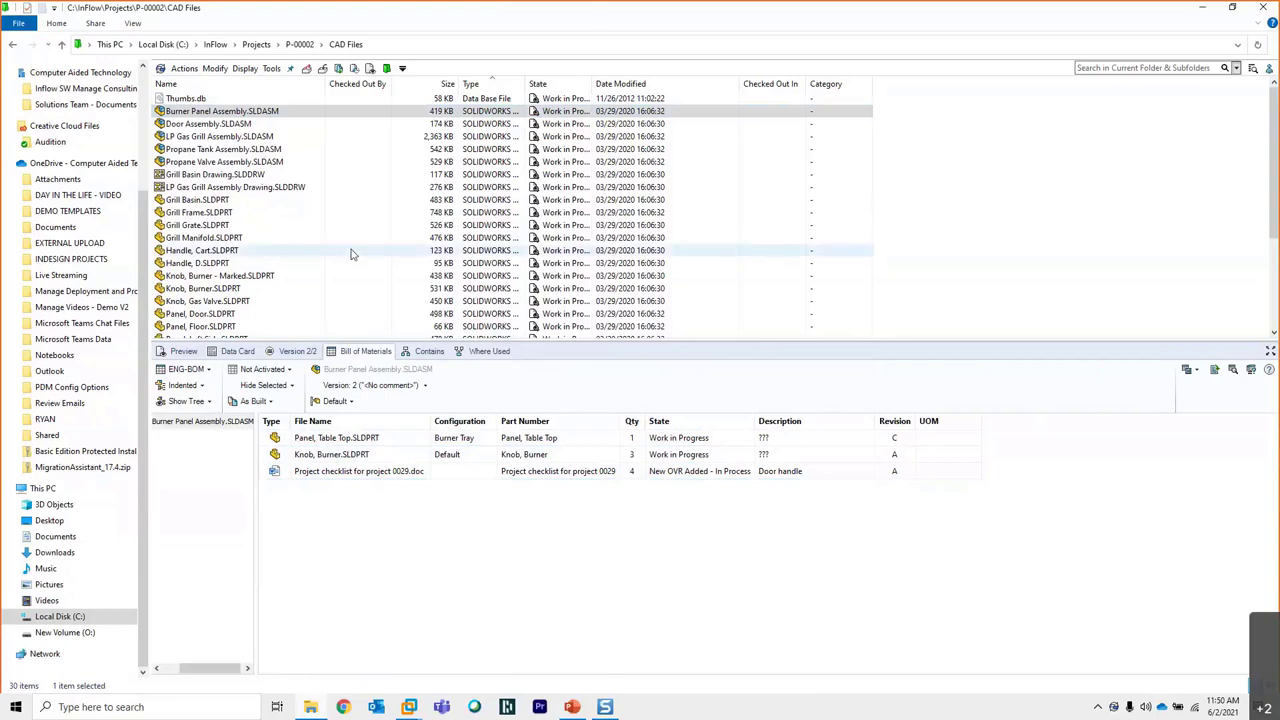
Review the bills of materials of Propane Tank Assembly.SLDASM and Grill Basin Drawing.SLDDRW, including the BOM views available for the drawing
left_click(218, 150)
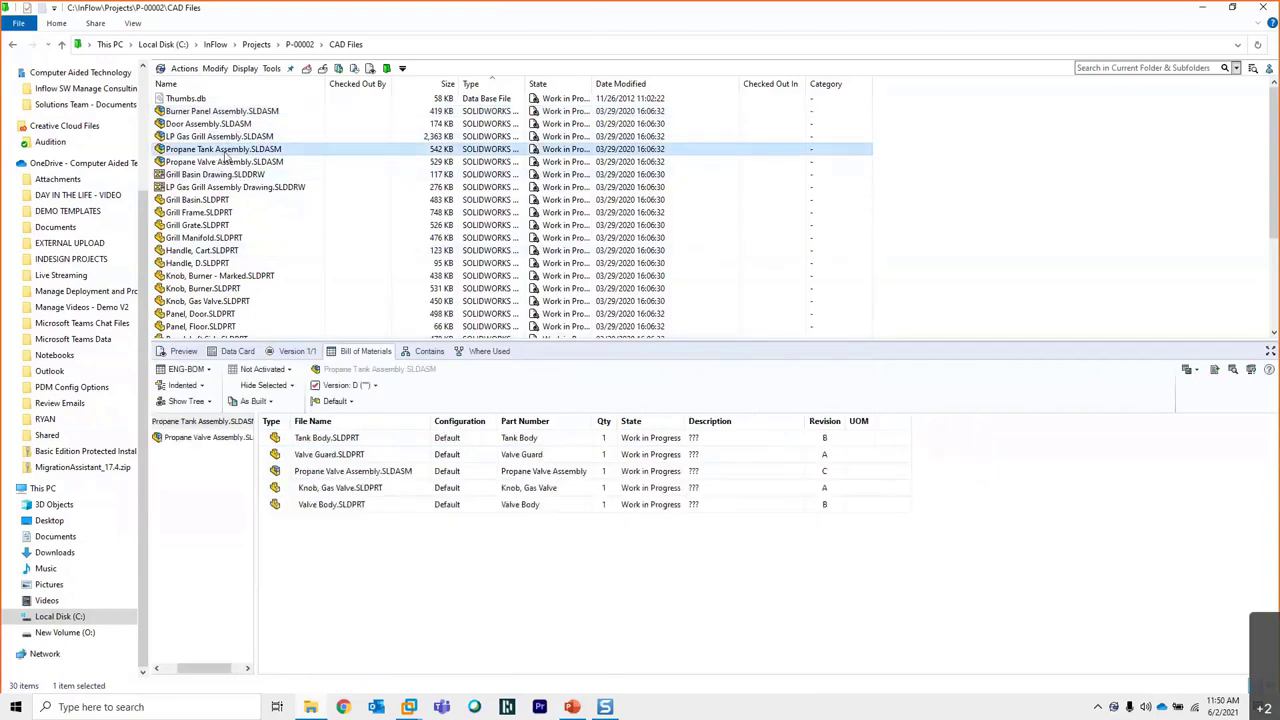
left_click(245, 175)
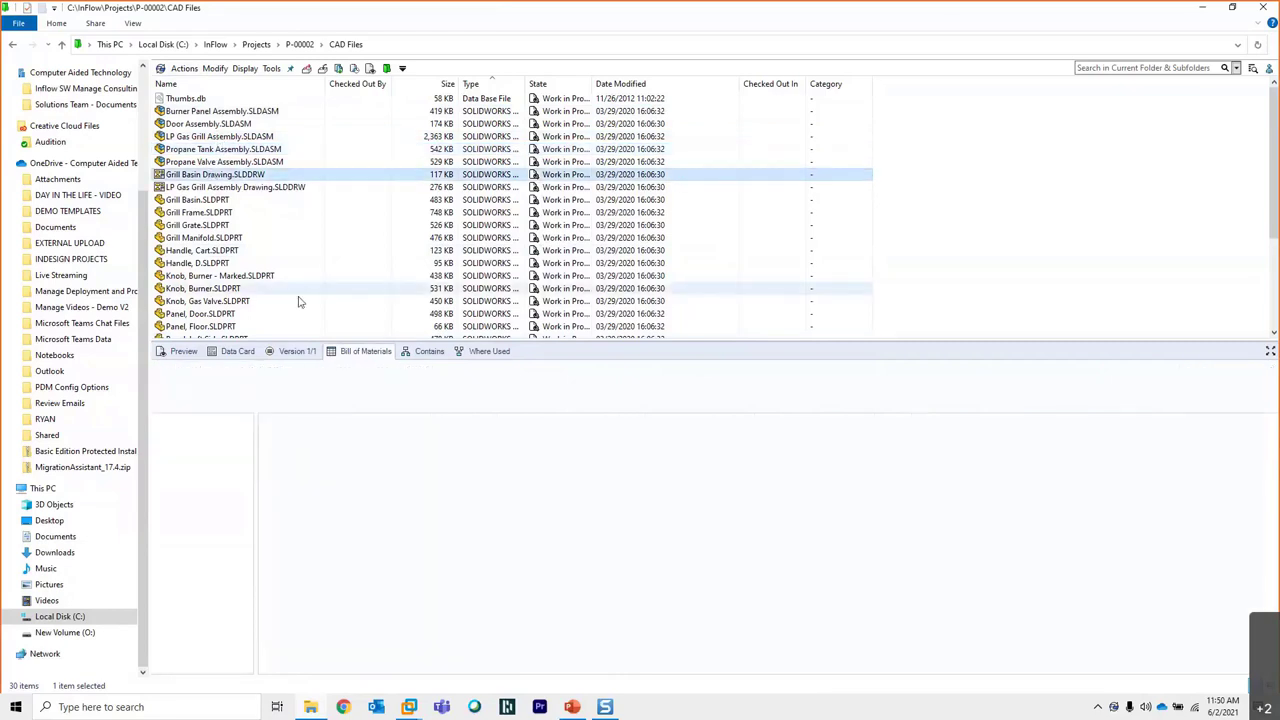
left_click(209, 370)
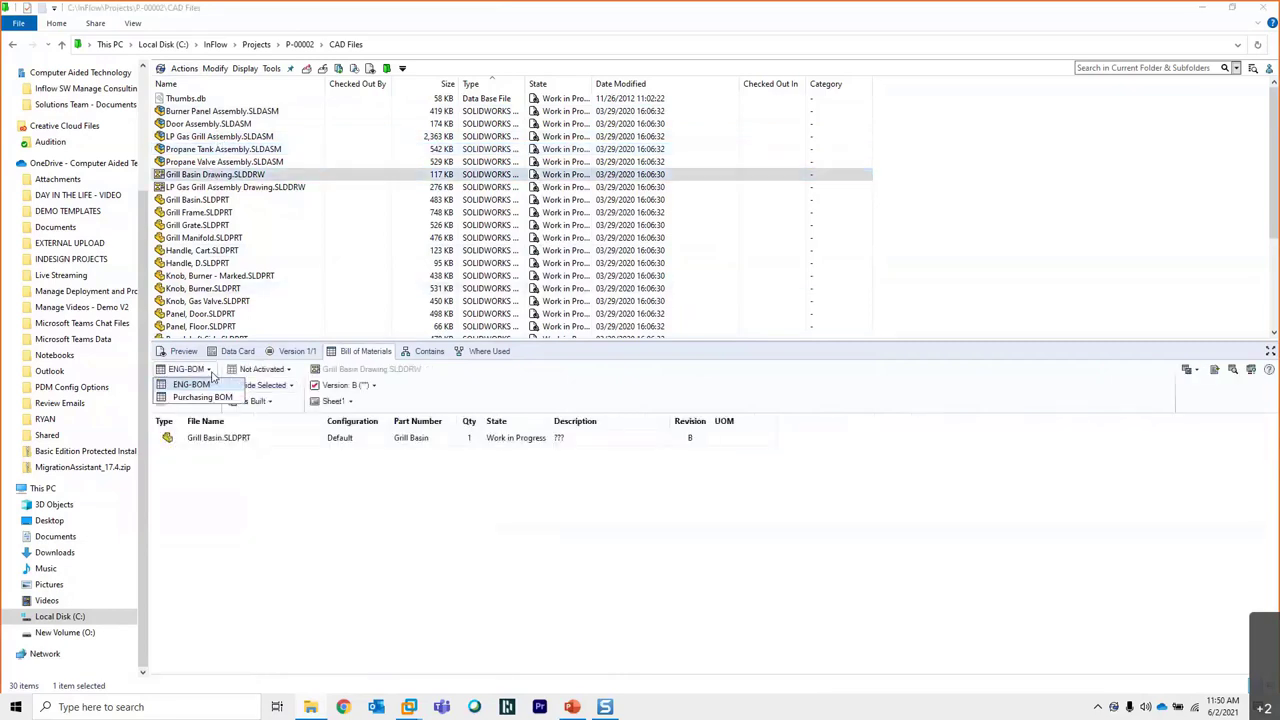
left_click(201, 189)
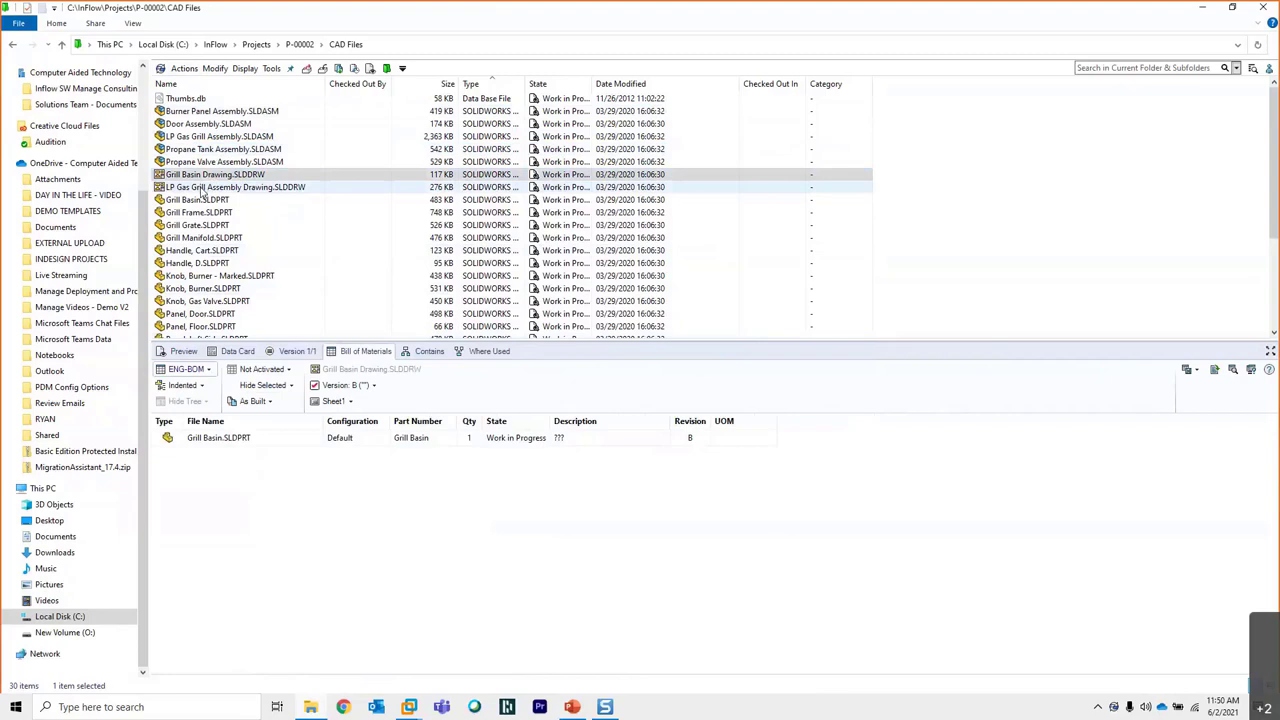
Show the Bill of Materials1 table stored in LP Gas Grill Assembly Drawing.SLDDRW instead of the ENG-BOM view
left_click(201, 189)
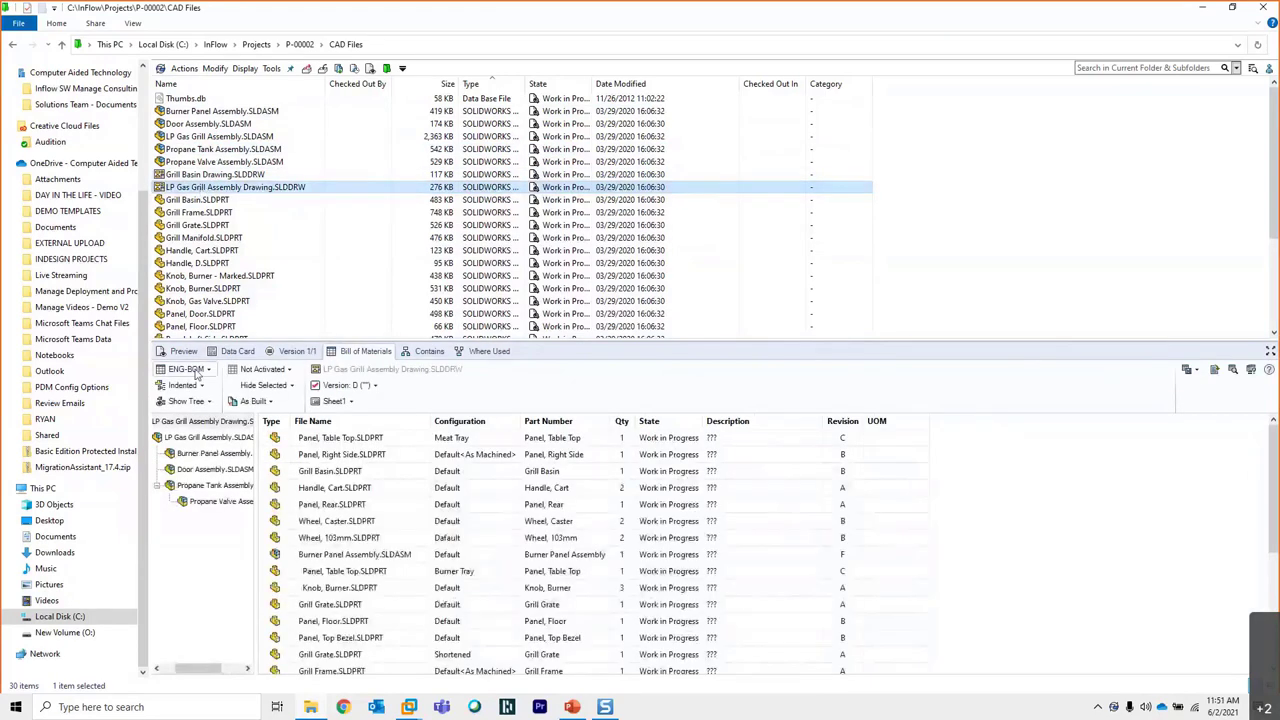
left_click(198, 370)
left_click(228, 383)
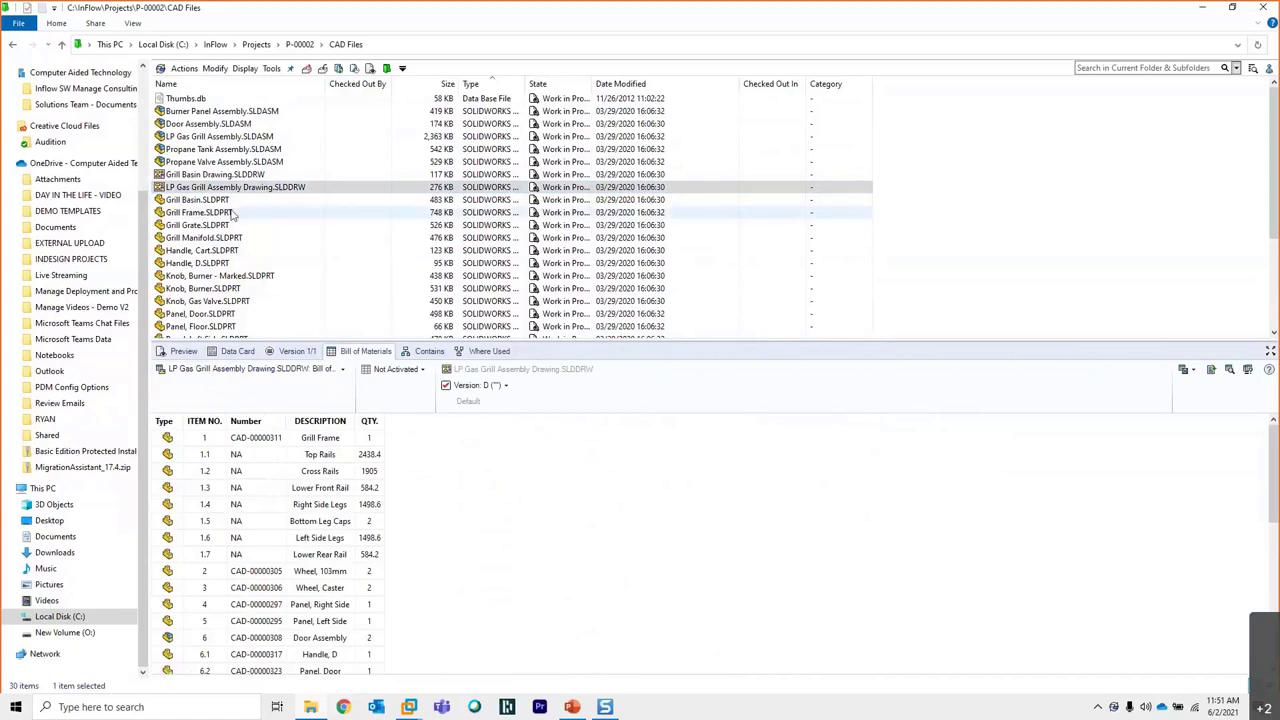
left_click(226, 372)
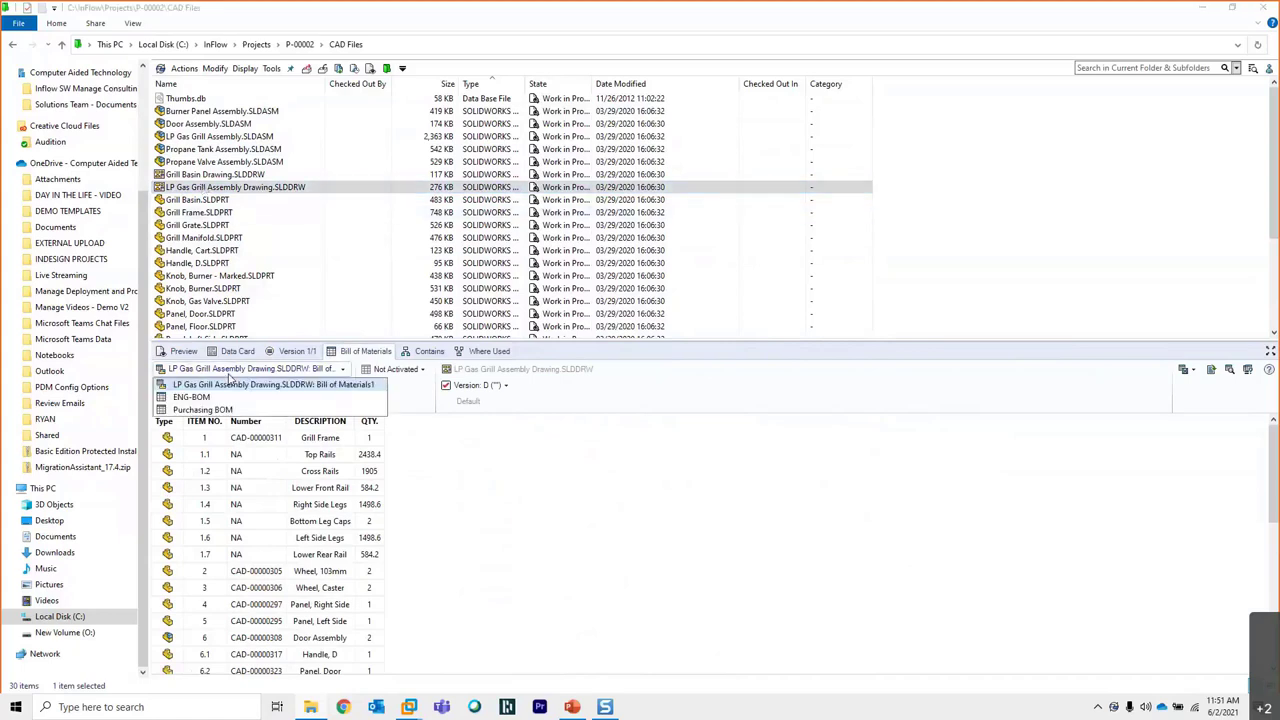
left_click(296, 389)
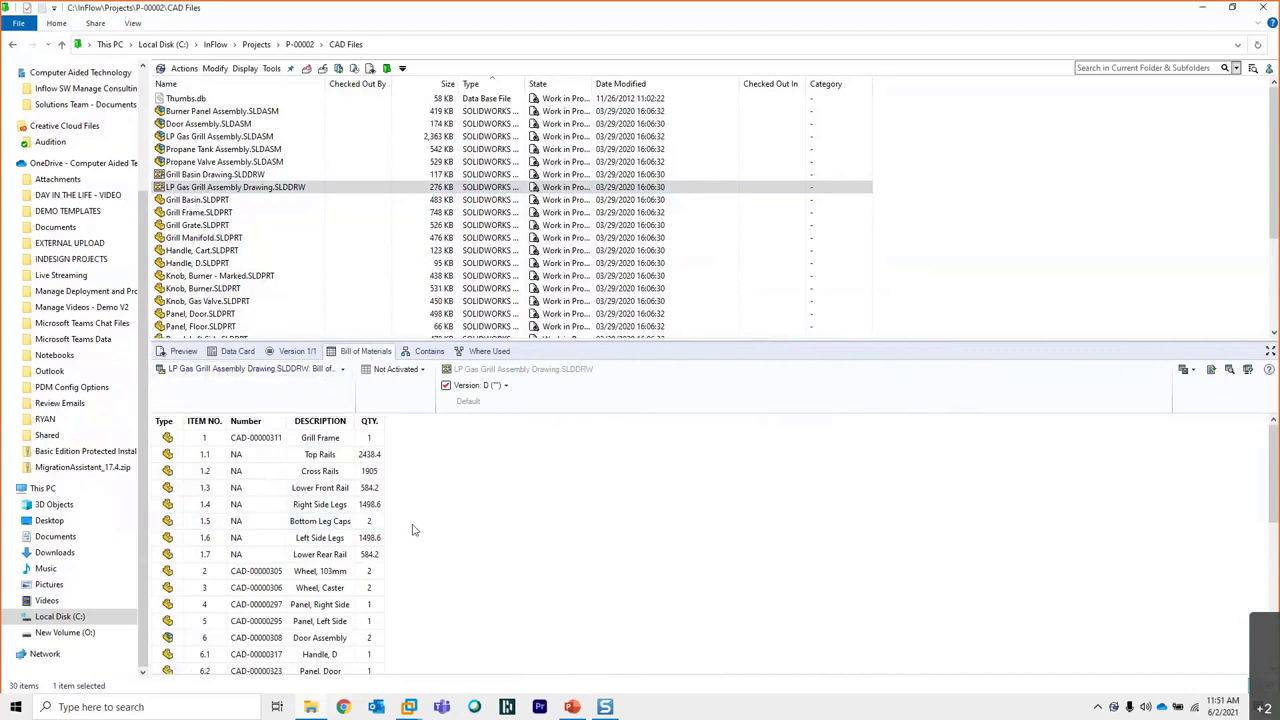
Preview LP Gas Grill Assembly Drawing.SLDDRW and examine the bill of materials table on its sheet up close
left_click(183, 351)
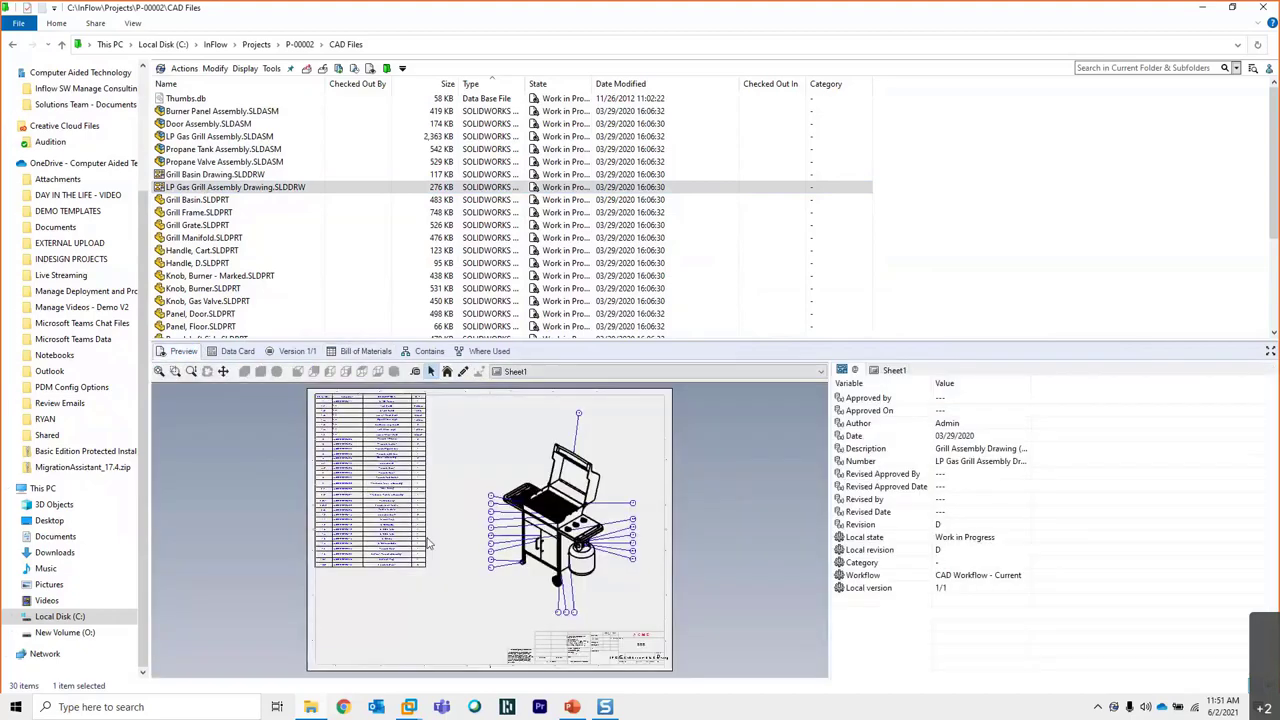
scroll(318, 428, "down", 2)
scroll(463, 505, "up", 2)
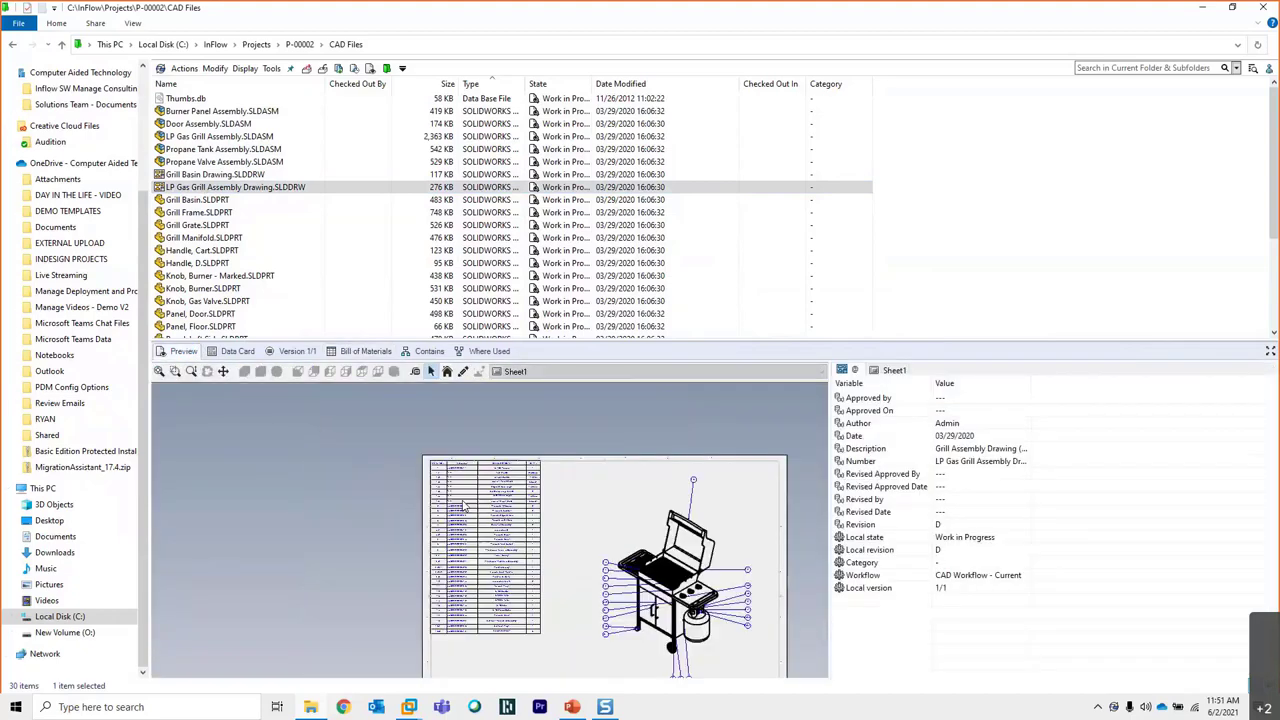
scroll(463, 505, "up", 2)
scroll(590, 615, "down", 2)
scroll(590, 615, "up", 3)
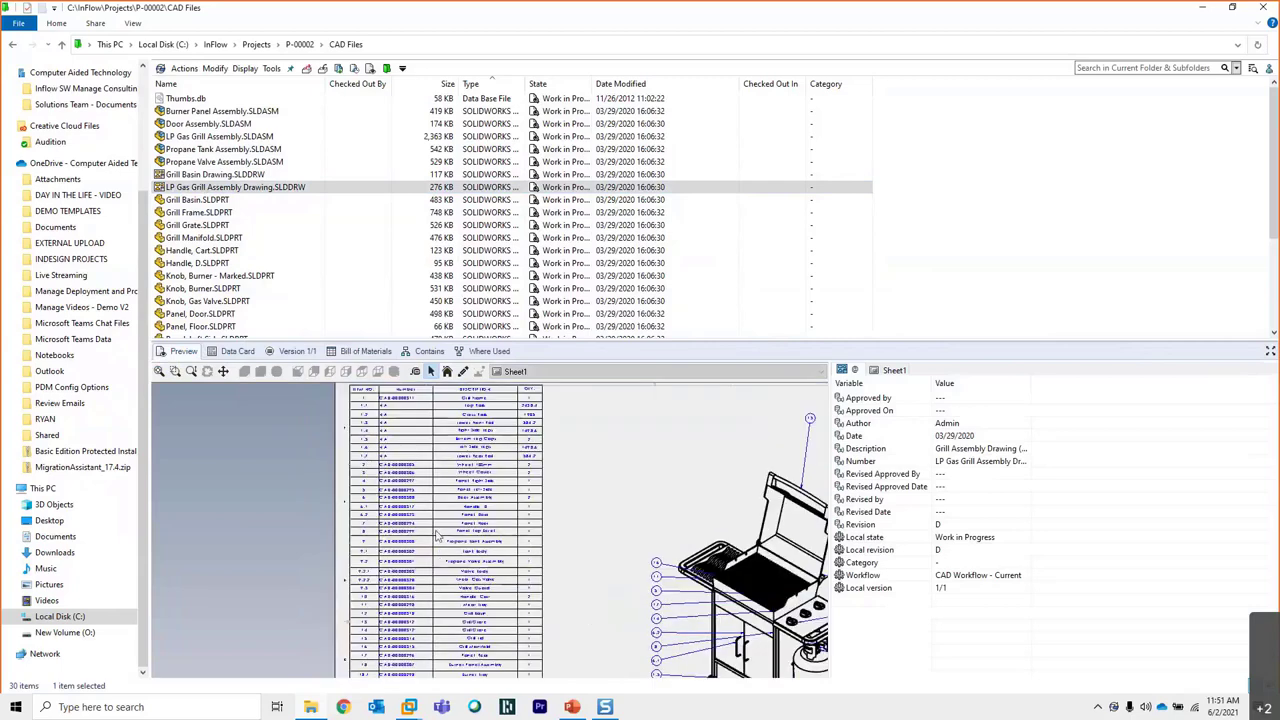
Return to the grill drawing's bill of materials and check which BOM views are available for it
left_click(365, 351)
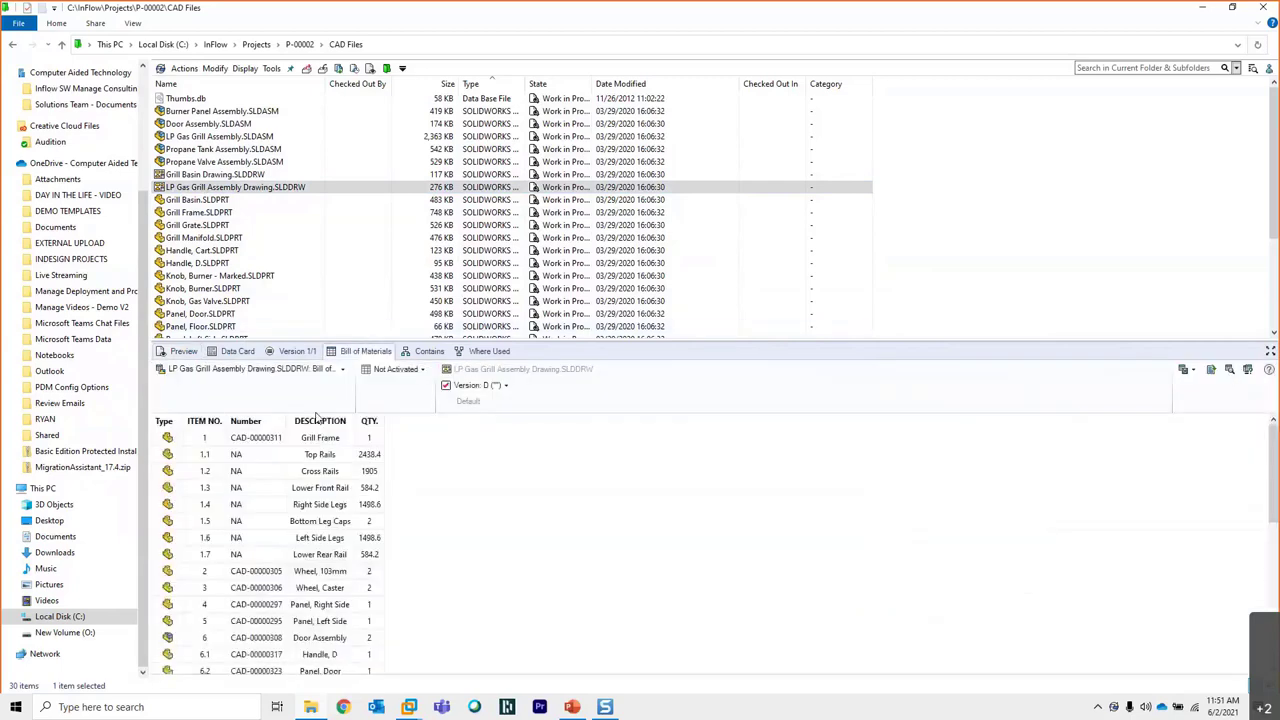
left_click(240, 370)
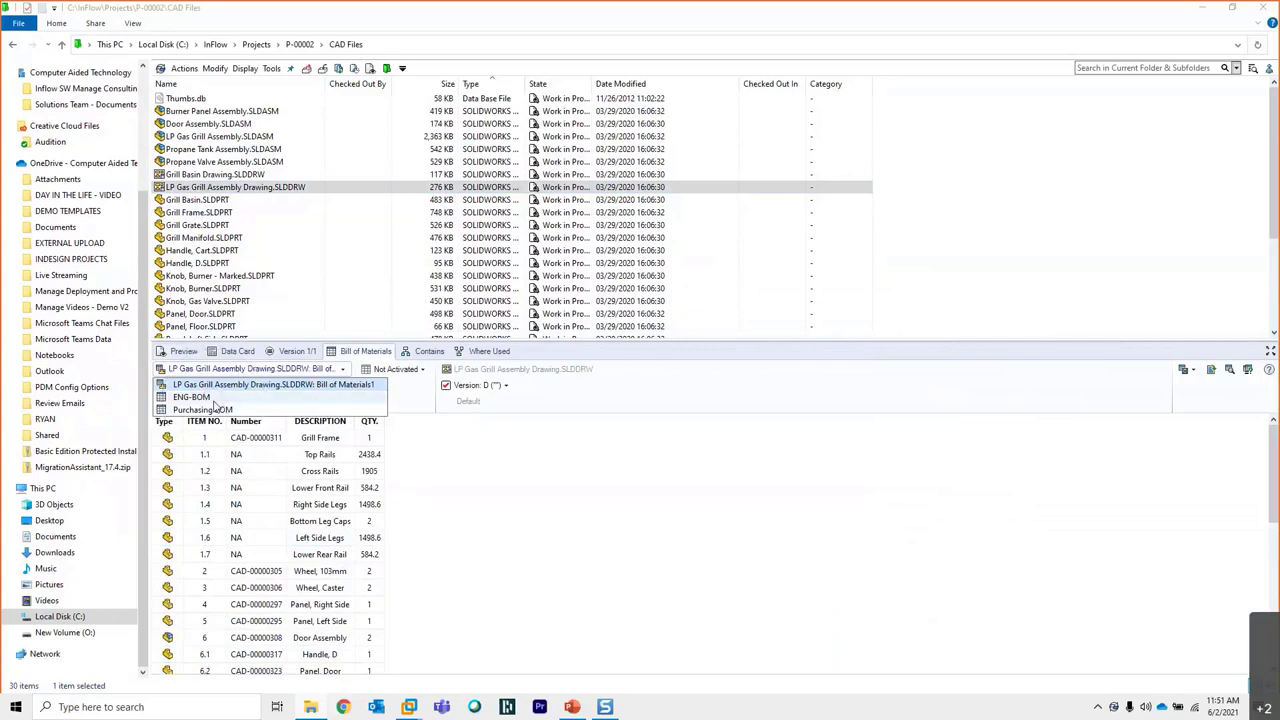
left_click(857, 240)
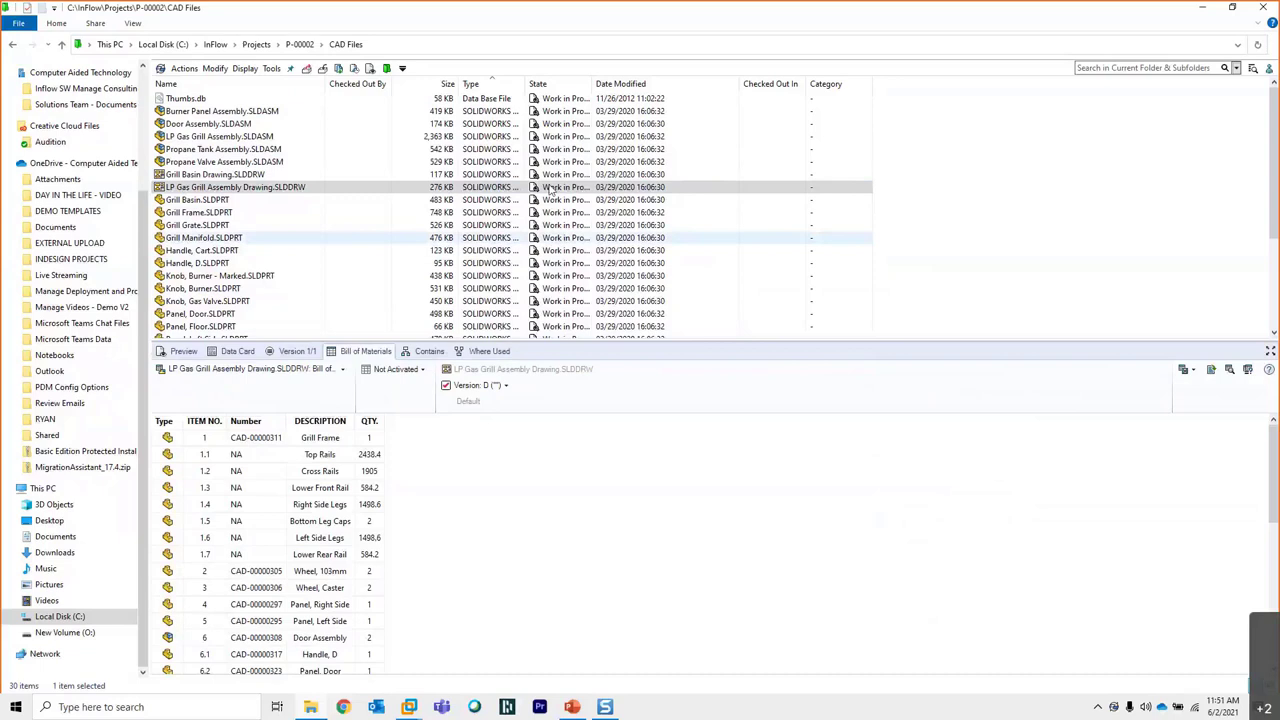
Display the named bill of materials Propane Tank Assembly.SLDASM.1.BOM for Propane Tank Assembly.SLDASM
left_click(216, 162)
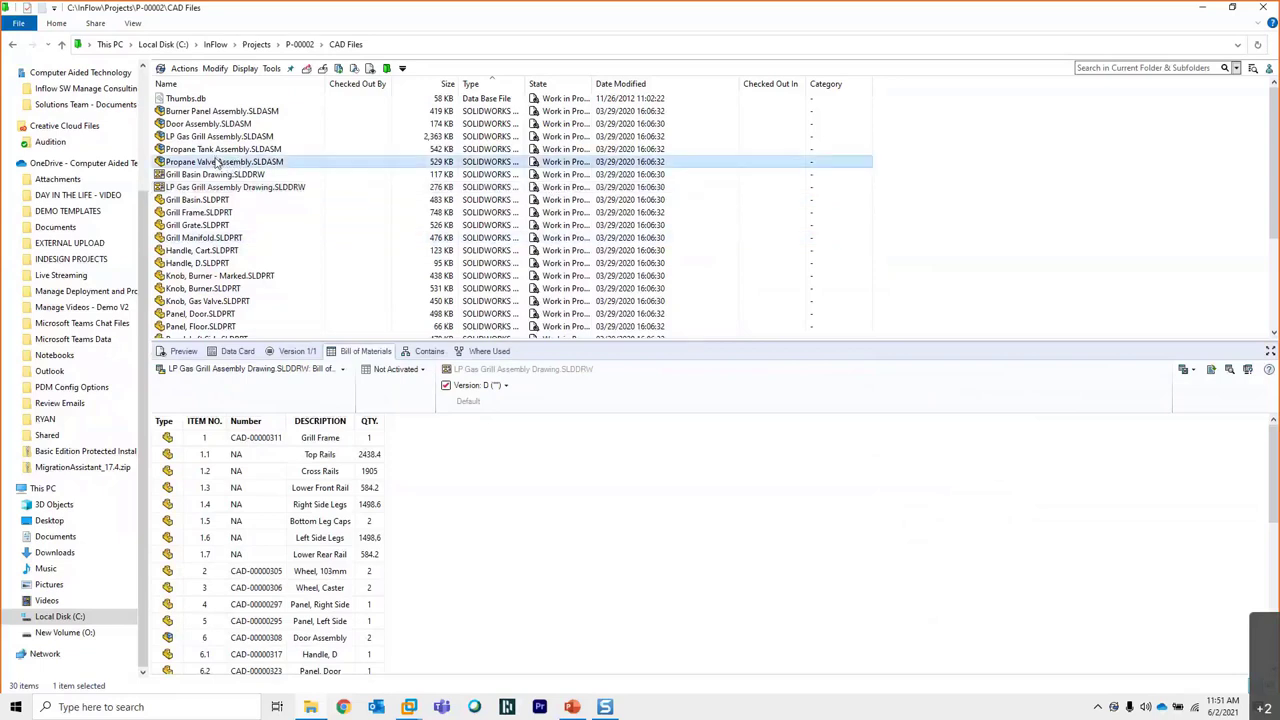
left_click(216, 149)
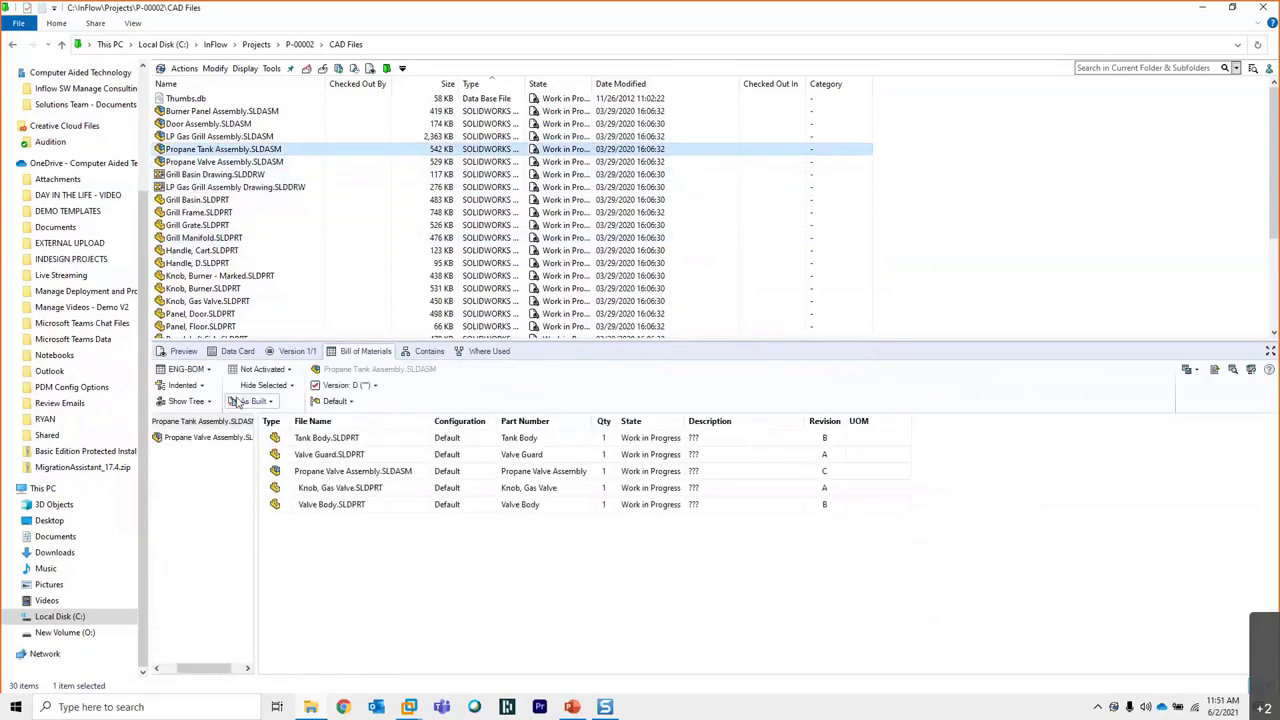
left_click(195, 369)
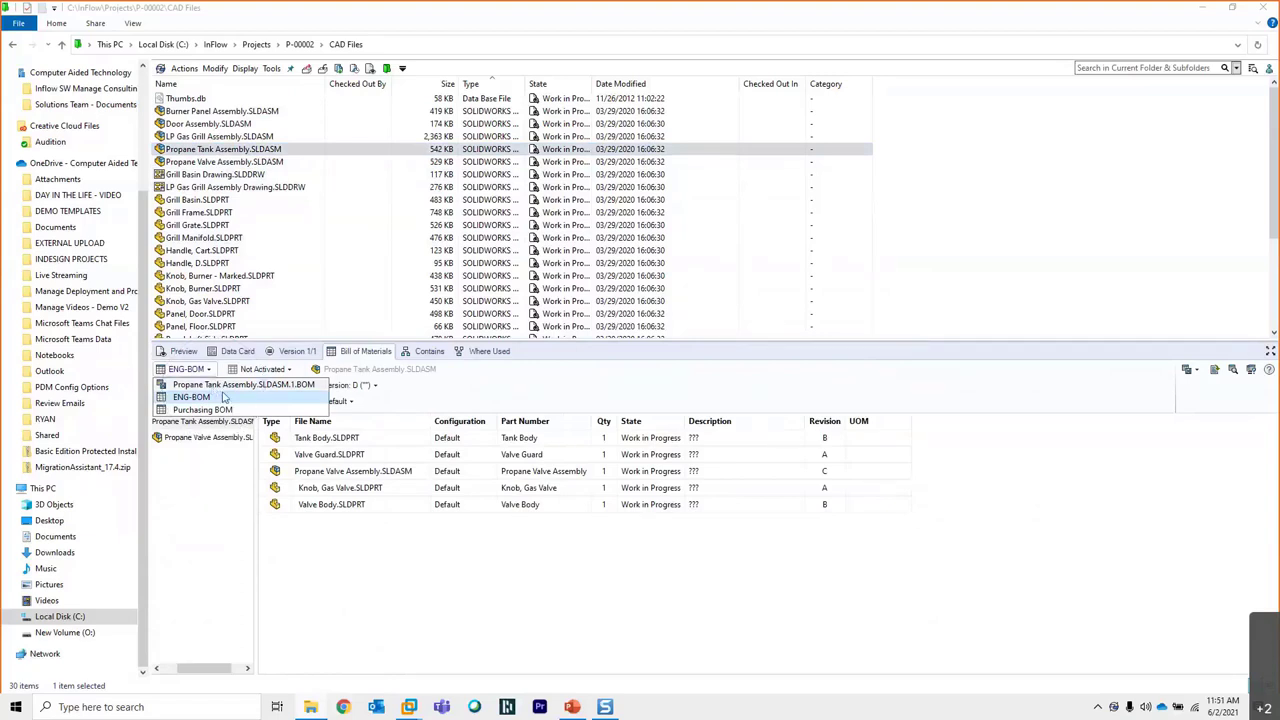
left_click(1200, 372)
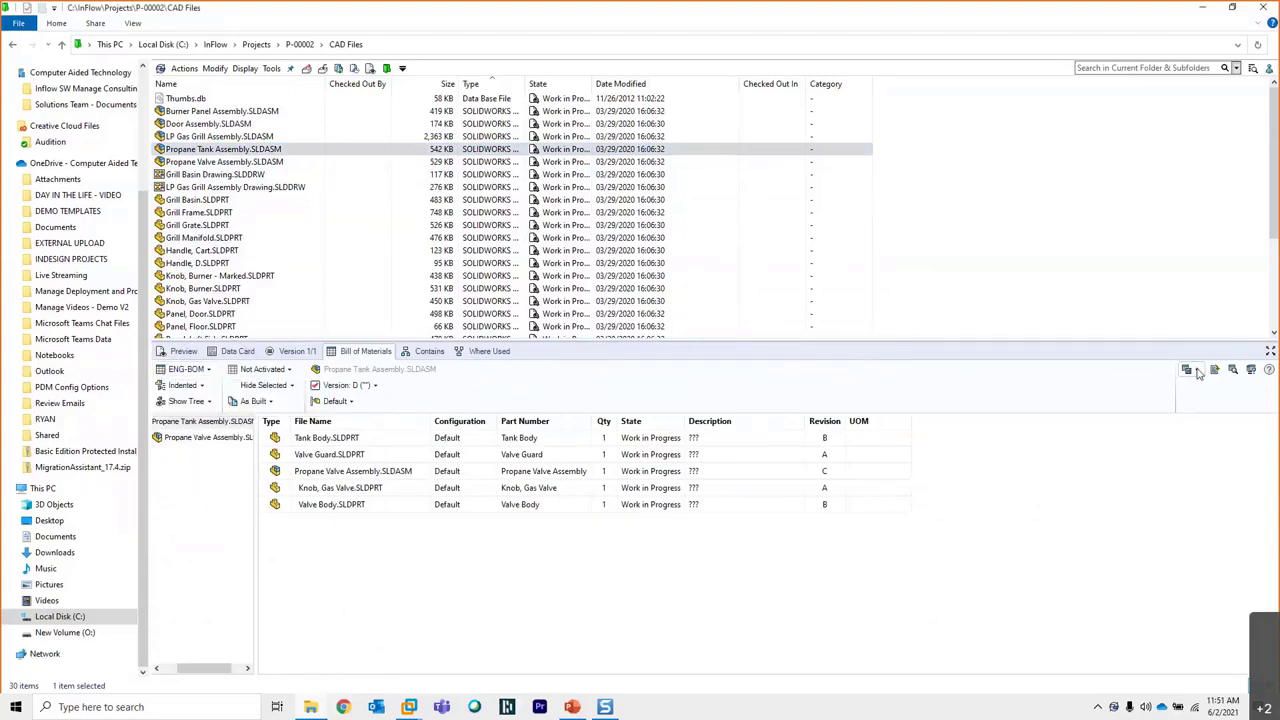
left_click(1197, 371)
left_click(1000, 392)
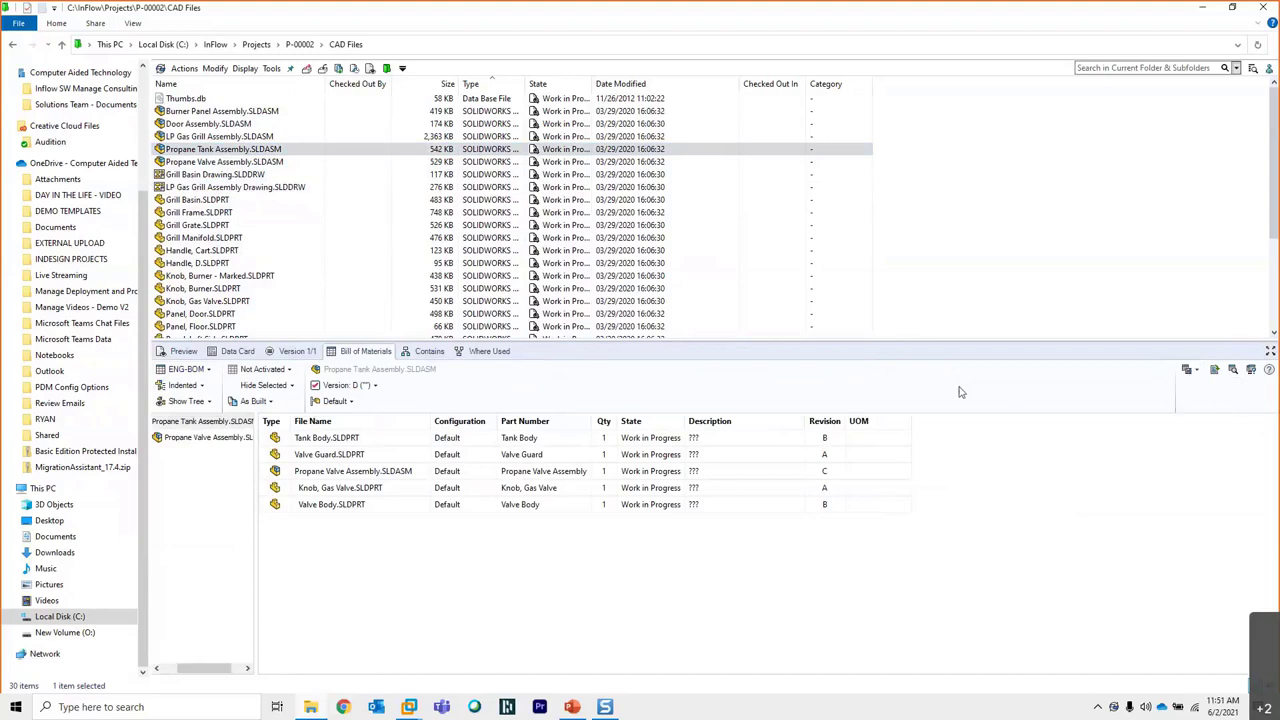
left_click(195, 369)
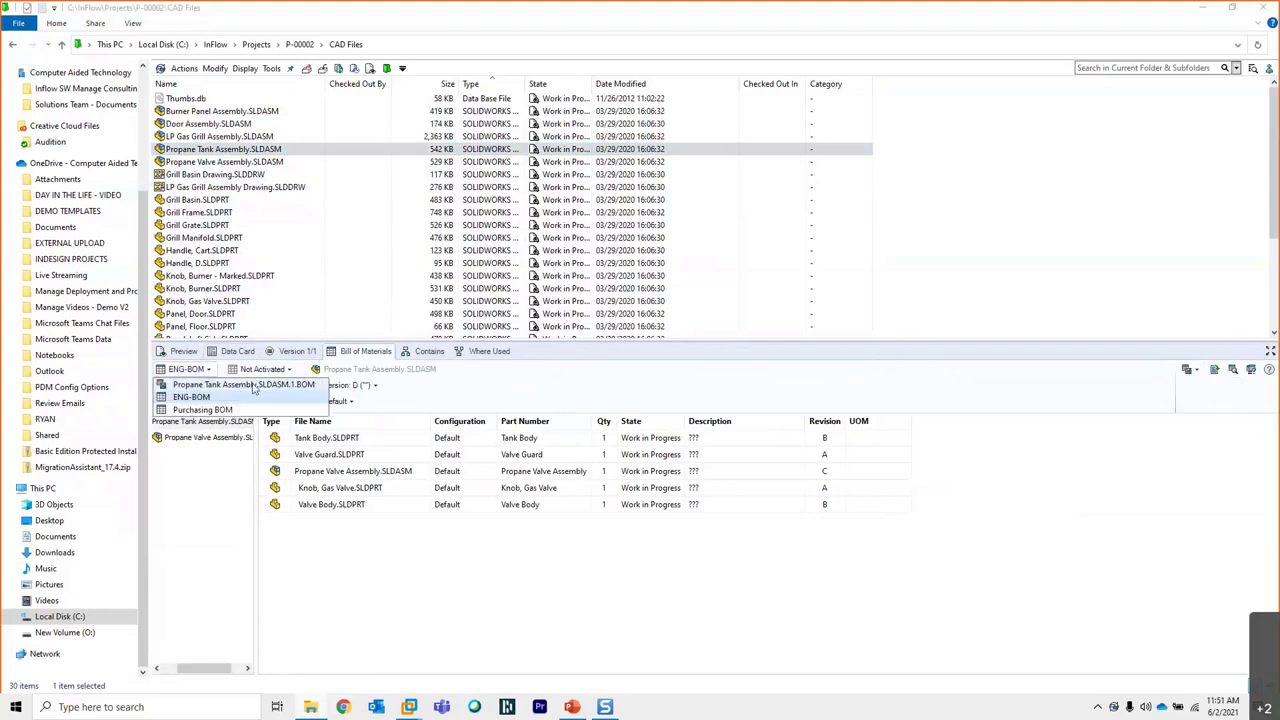
left_click(254, 386)
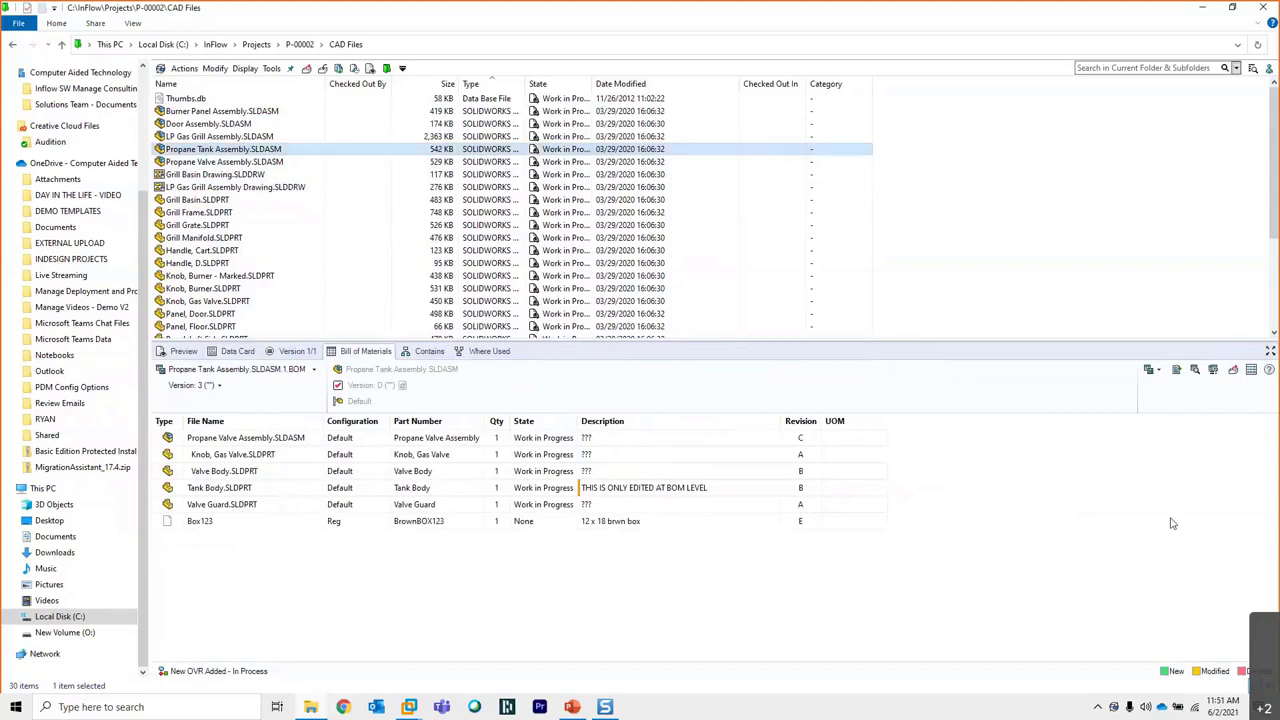
Check out the propane tank's named bill of materials and insert a new row below Box123
left_click(206, 524)
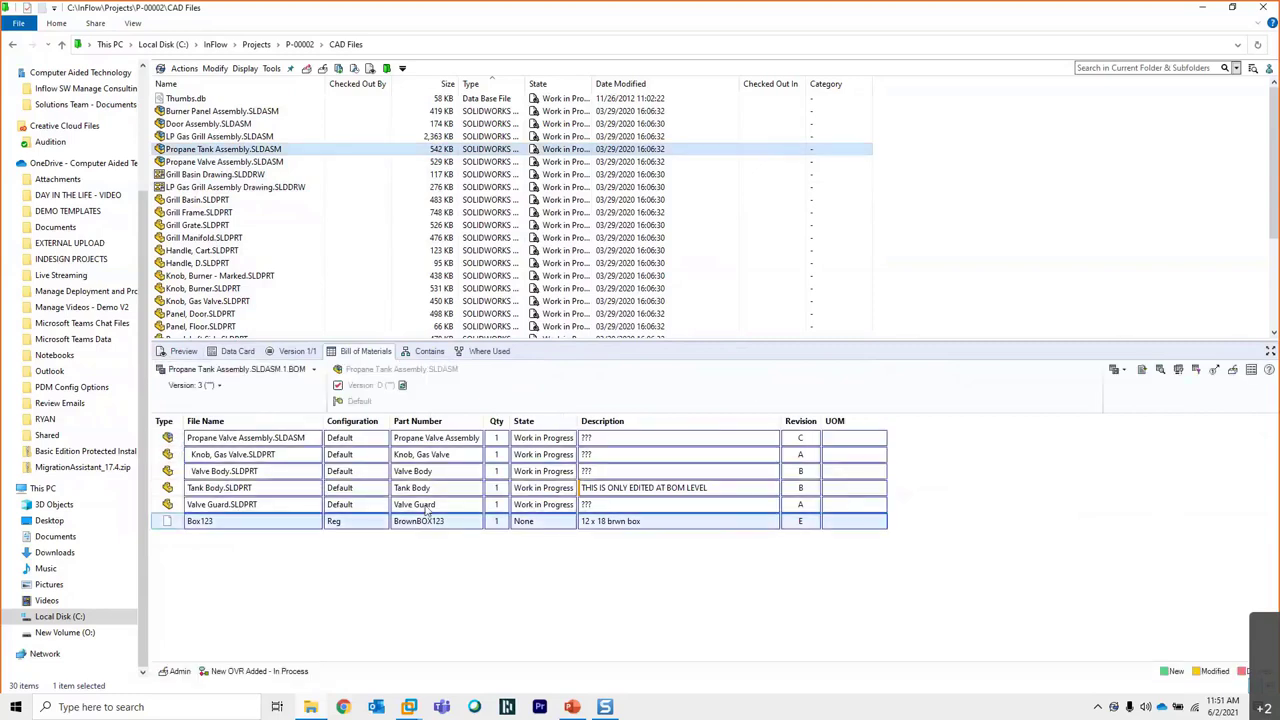
left_click(228, 521)
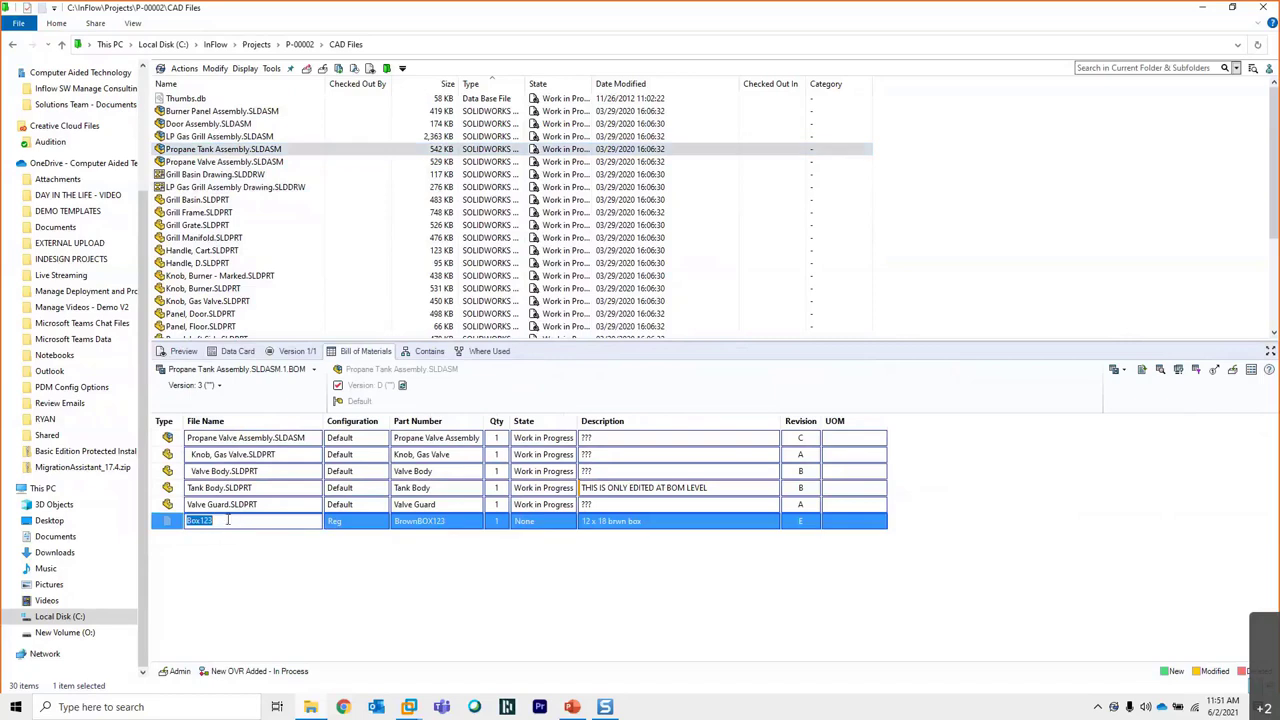
left_click(228, 521)
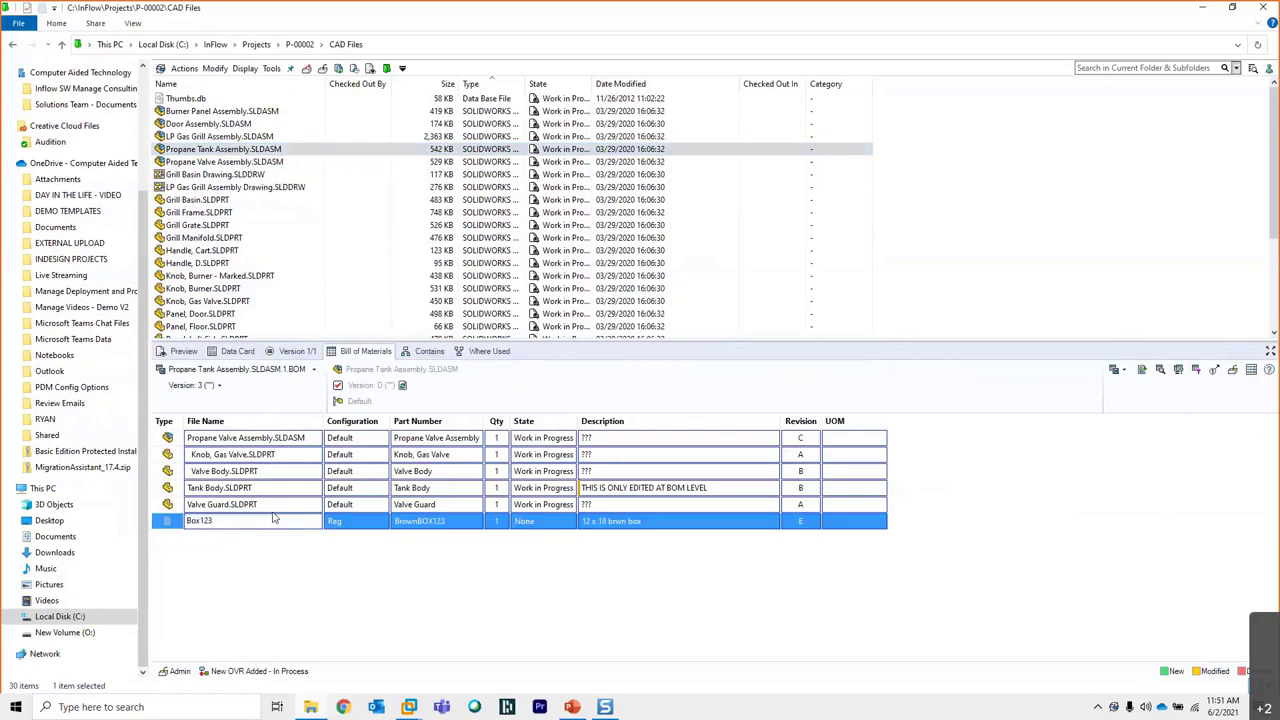
right_click(276, 580)
left_click(248, 526)
right_click(248, 528)
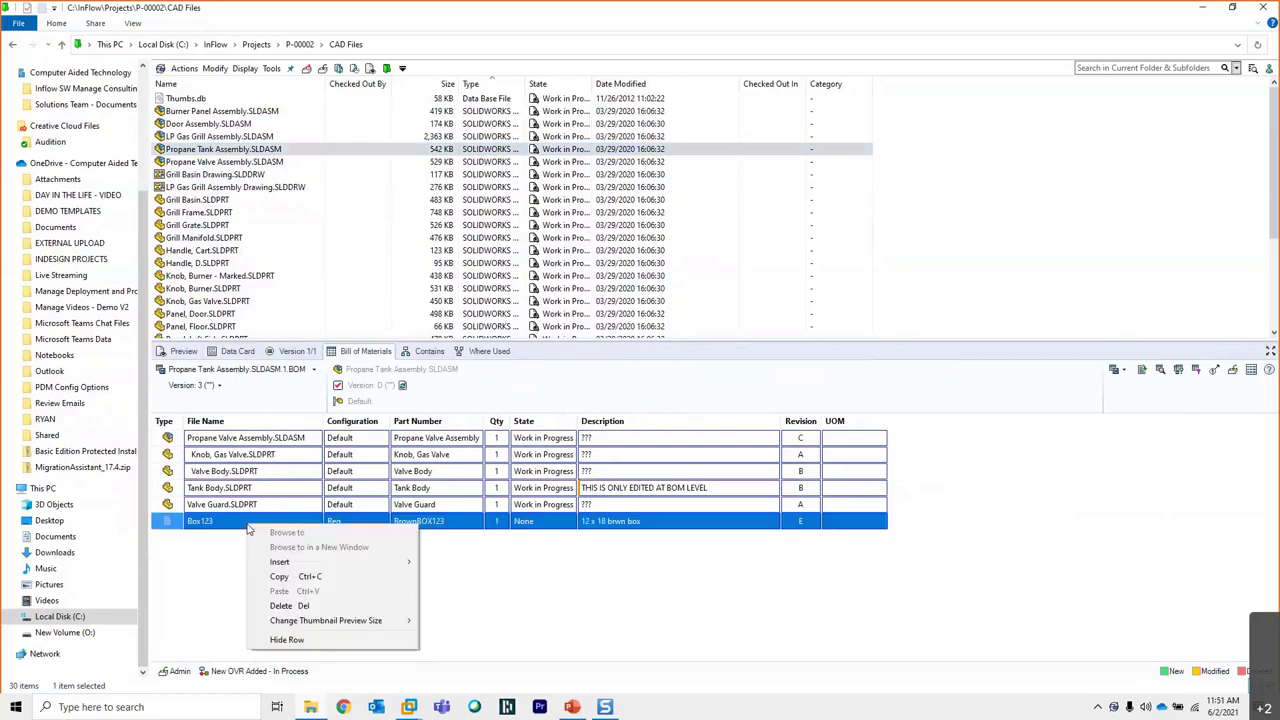
mouse_move(340, 562)
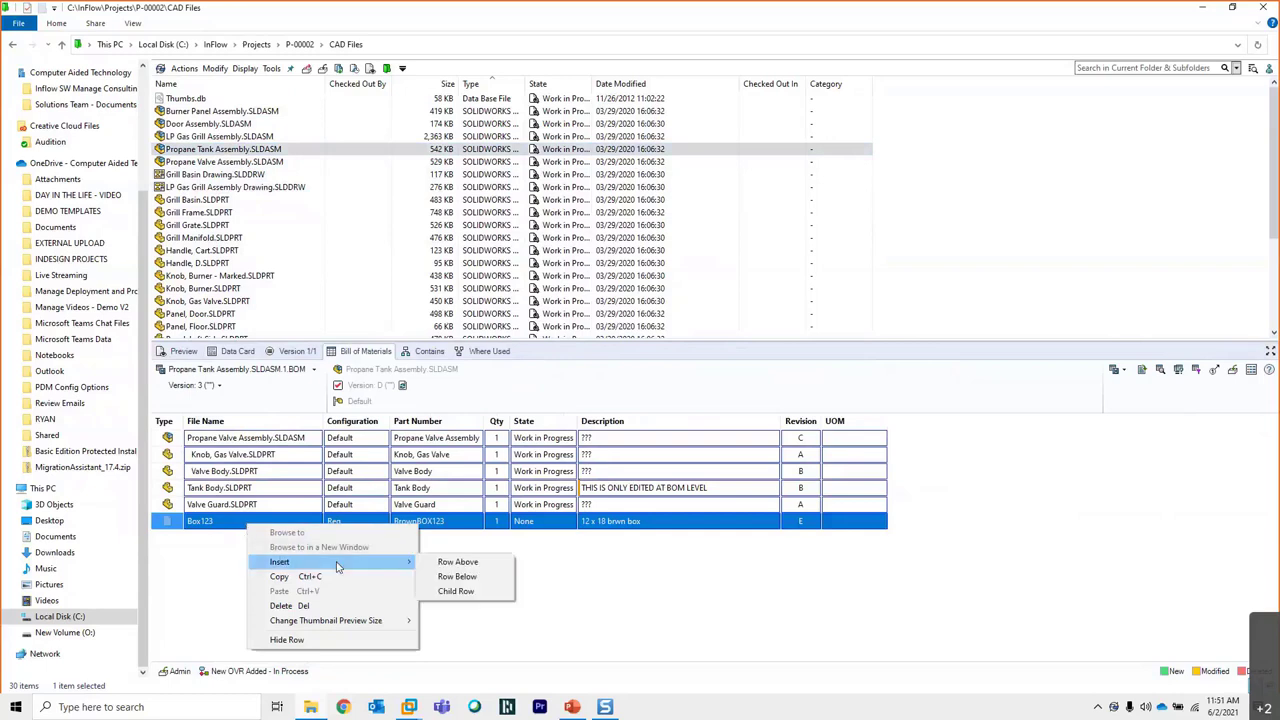
left_click(457, 578)
Fill in the new row with file name Bubble Wrap, part number 234234 and quantity 2
left_click(249, 540)
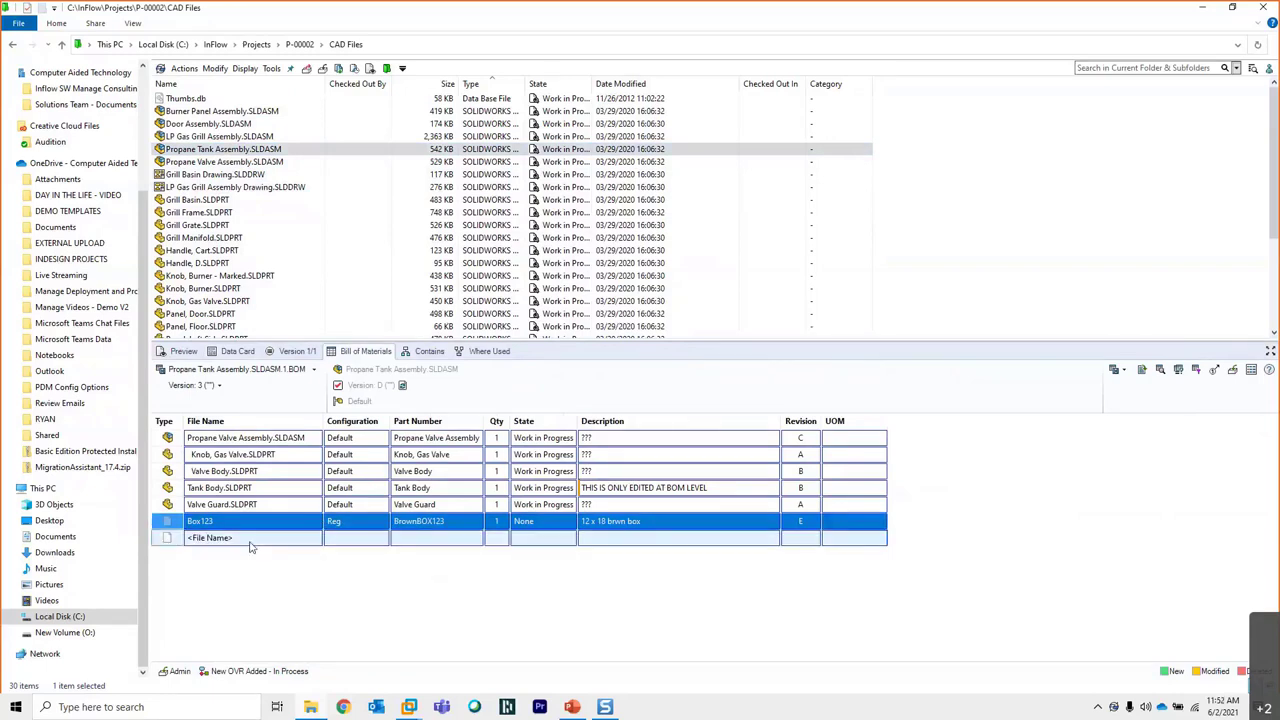
key("BackSpace")
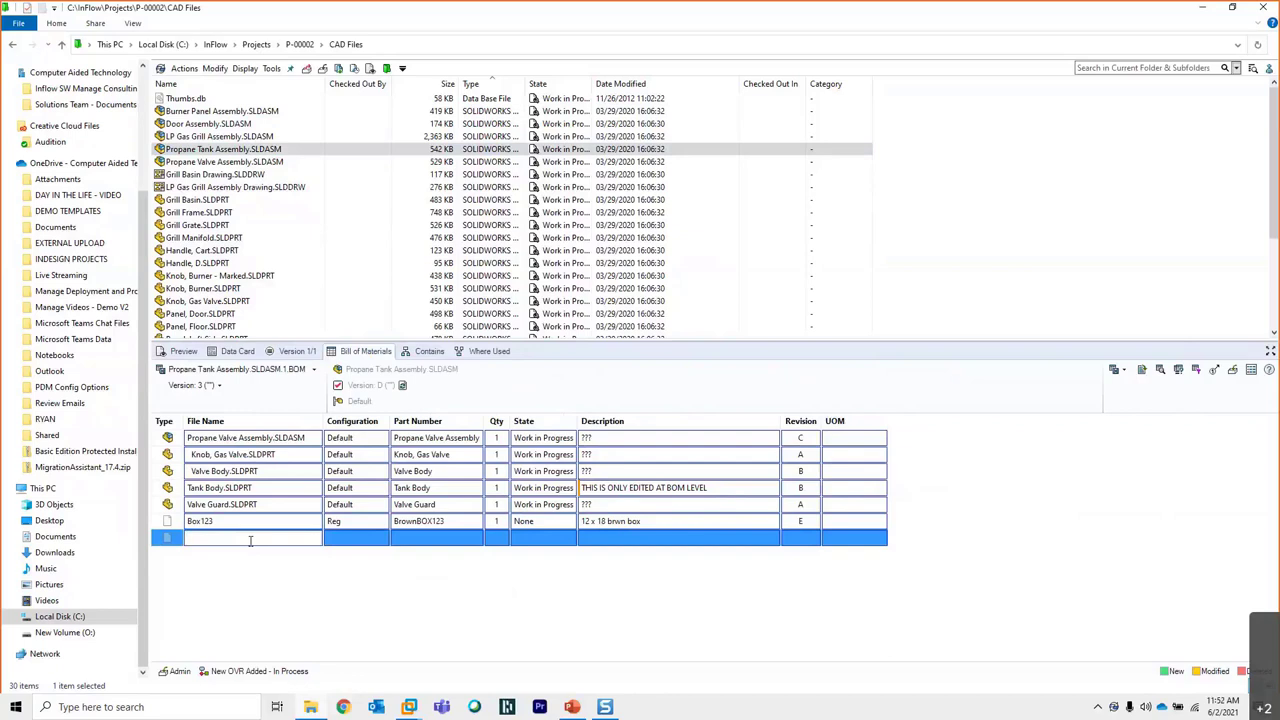
type("Bubble Wrap")
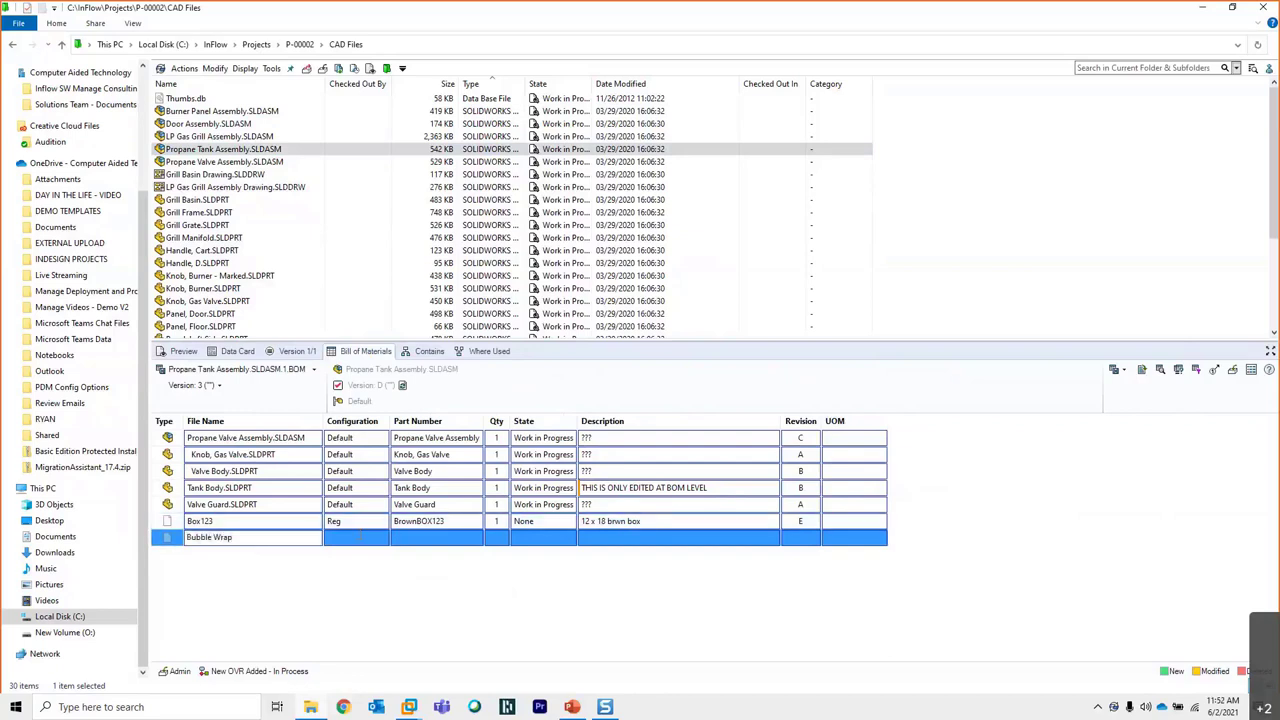
left_click(421, 540)
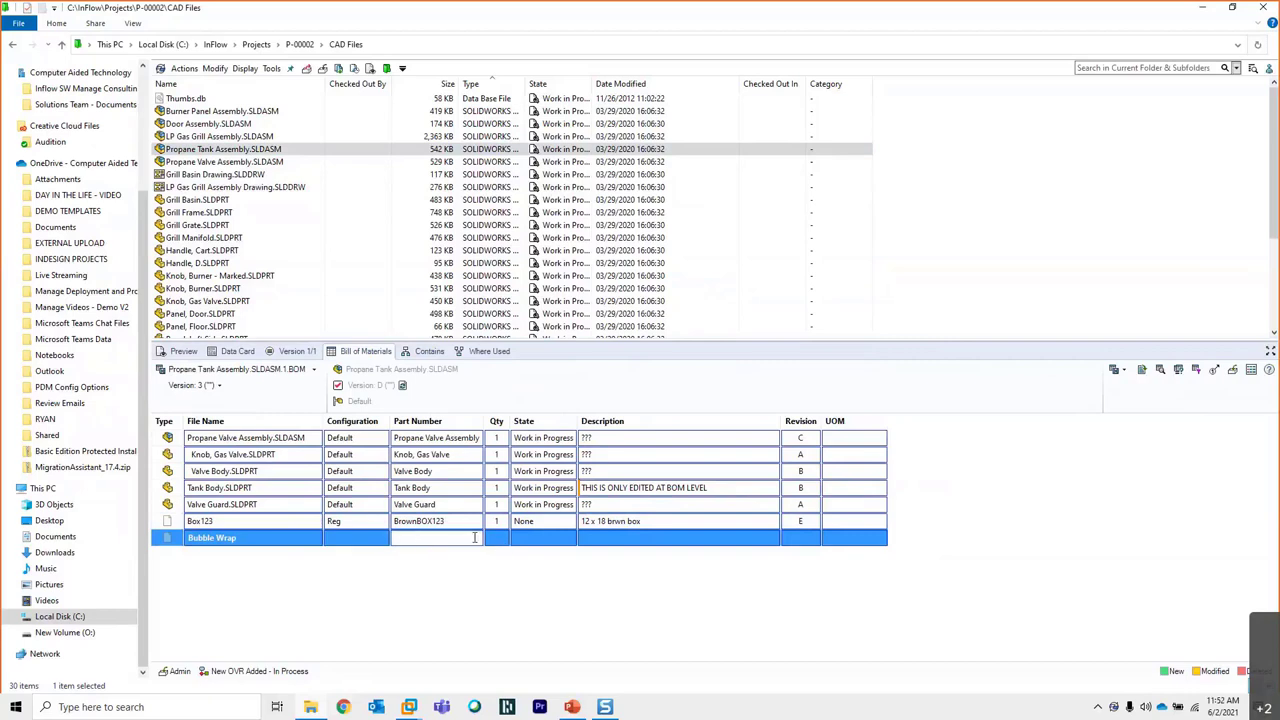
type("234234")
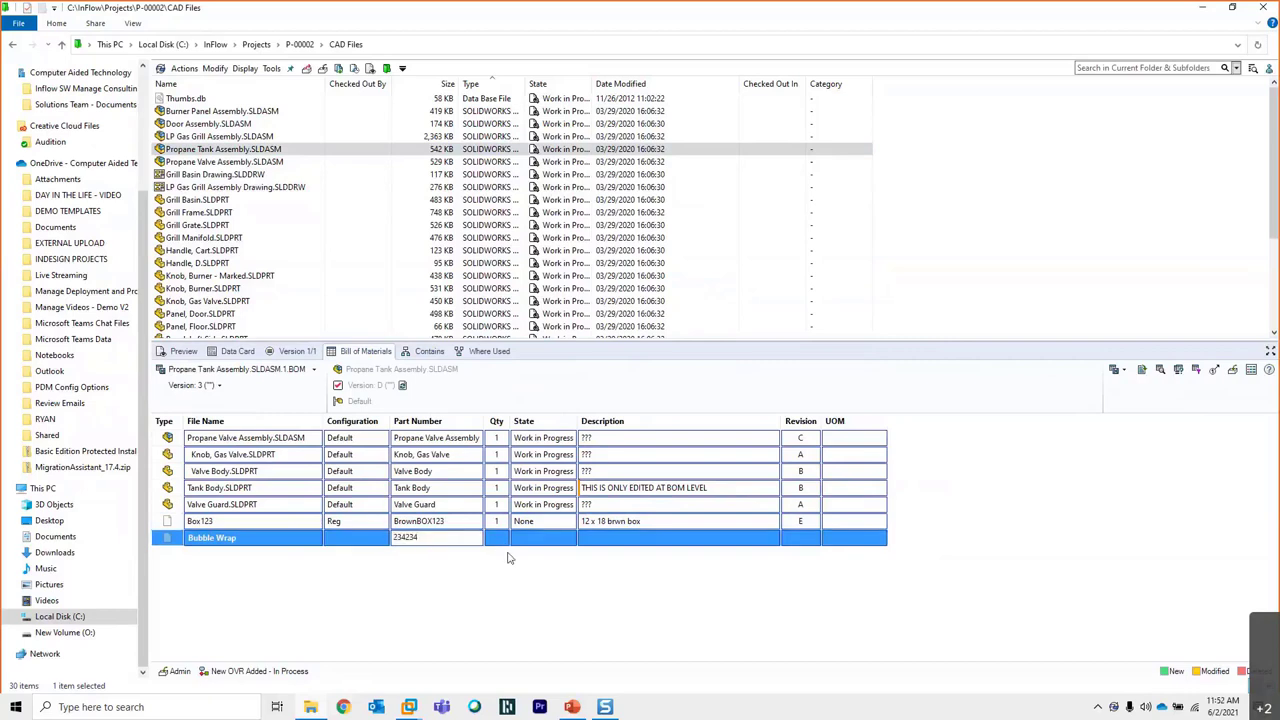
left_click(497, 538)
type("2")
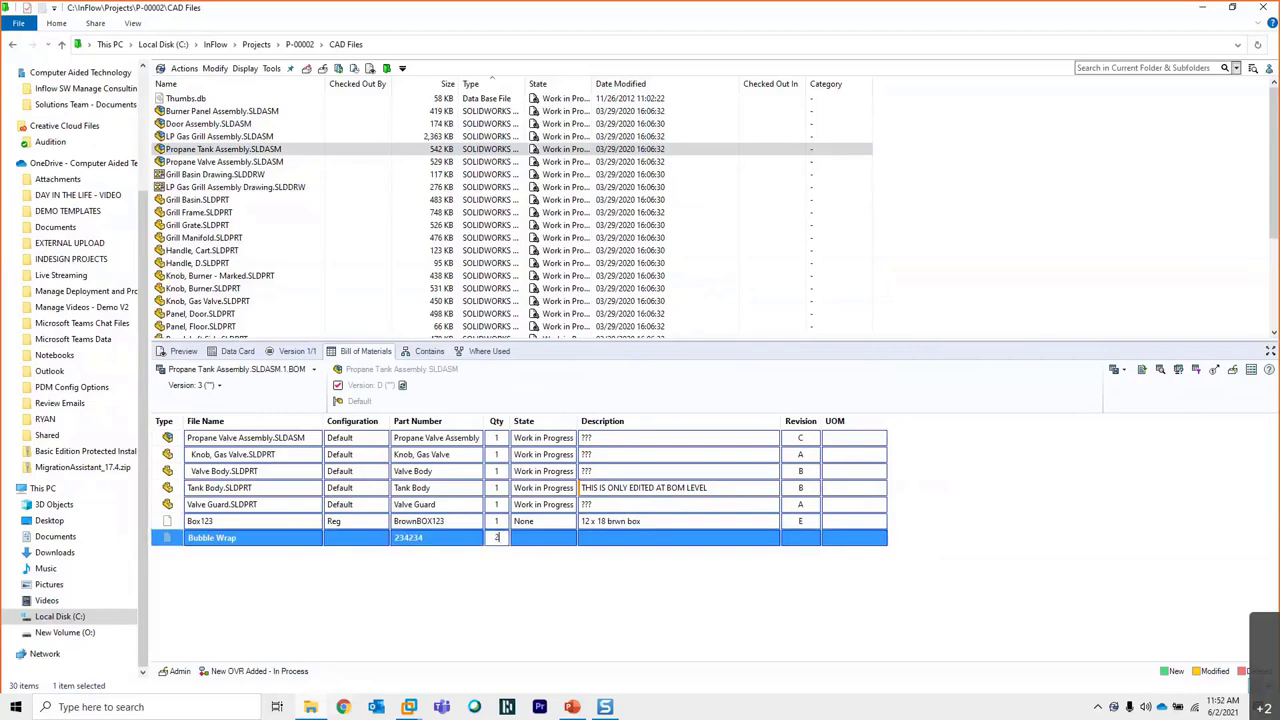
Set the Bubble Wrap row's description to 12 X 12 Bubble sheet and save the bill of materials
left_click(623, 537)
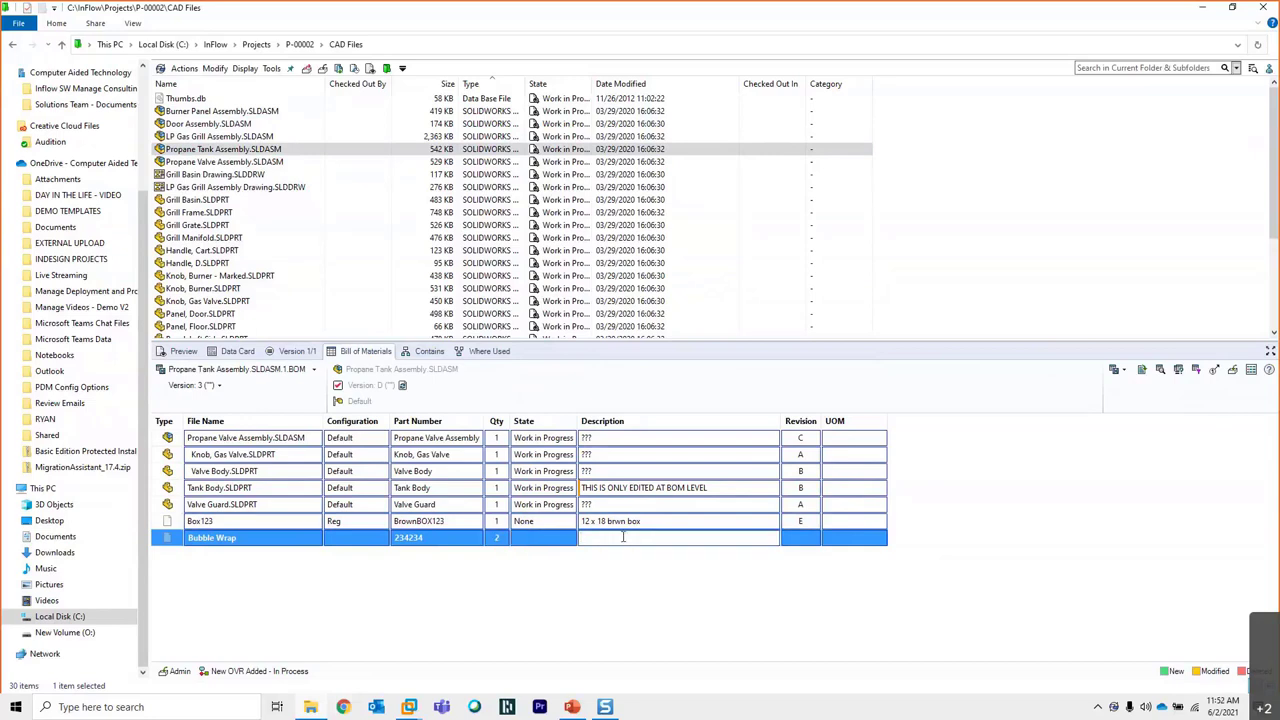
type("12 X 12 Bubble sheet")
left_click(855, 585)
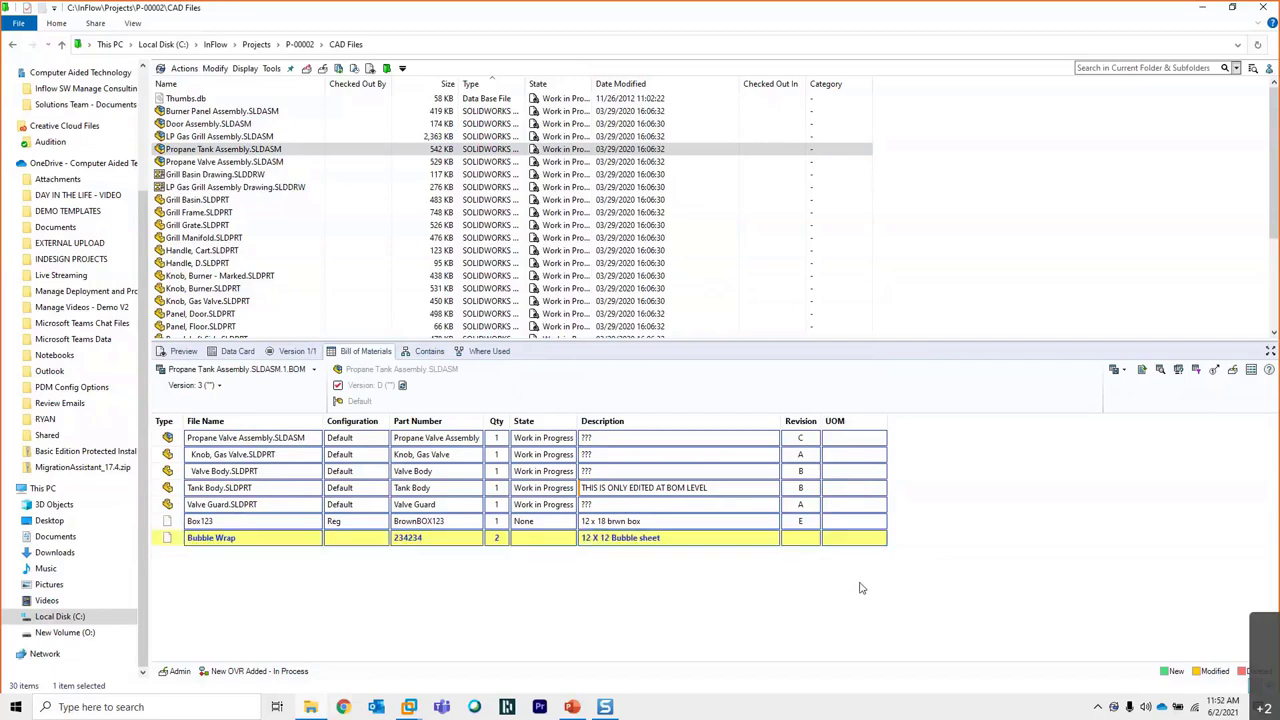
left_click(1118, 372)
left_click(1130, 385)
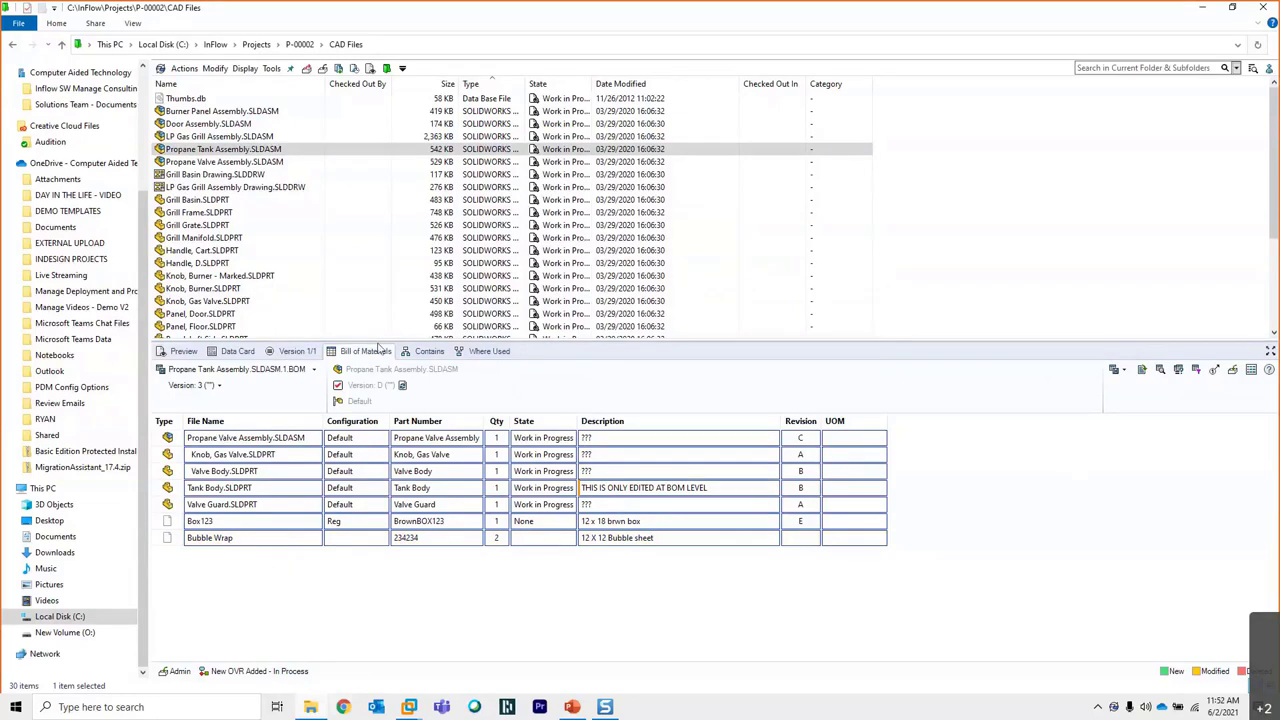
Check in the propane tank's named bill of materials without a comment and without keeping it checked out
left_click(281, 371)
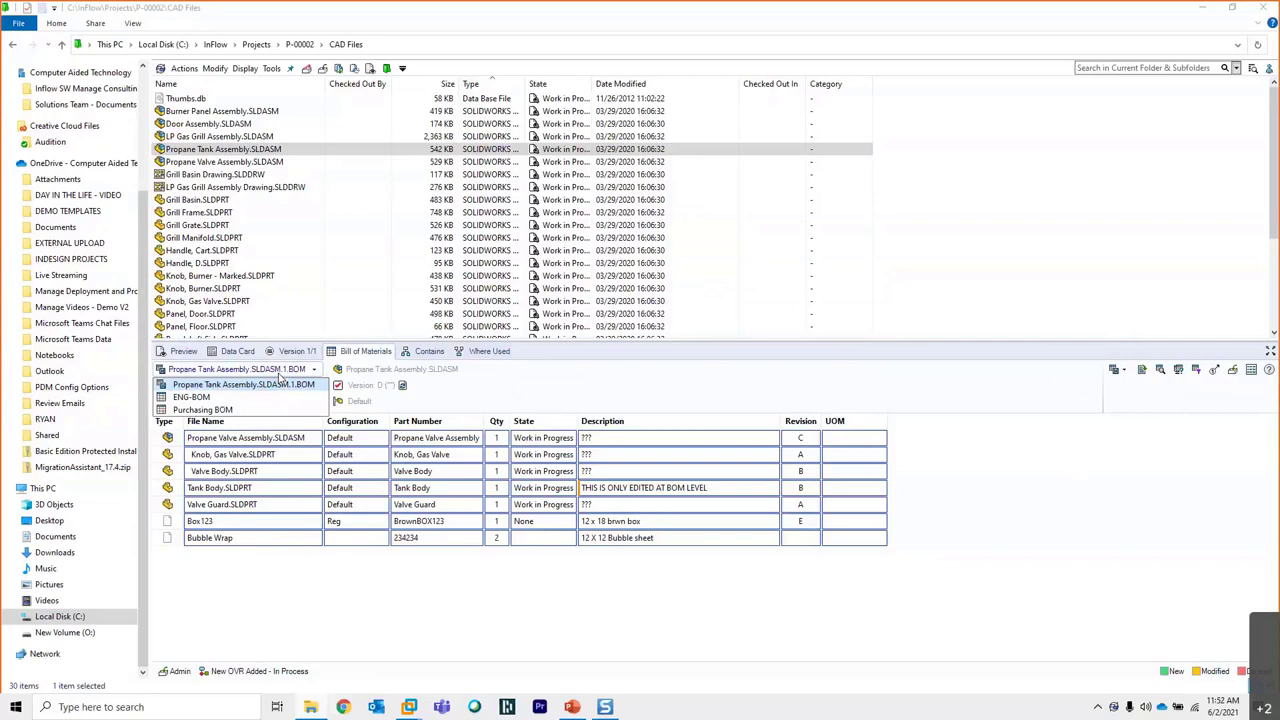
left_click(1080, 471)
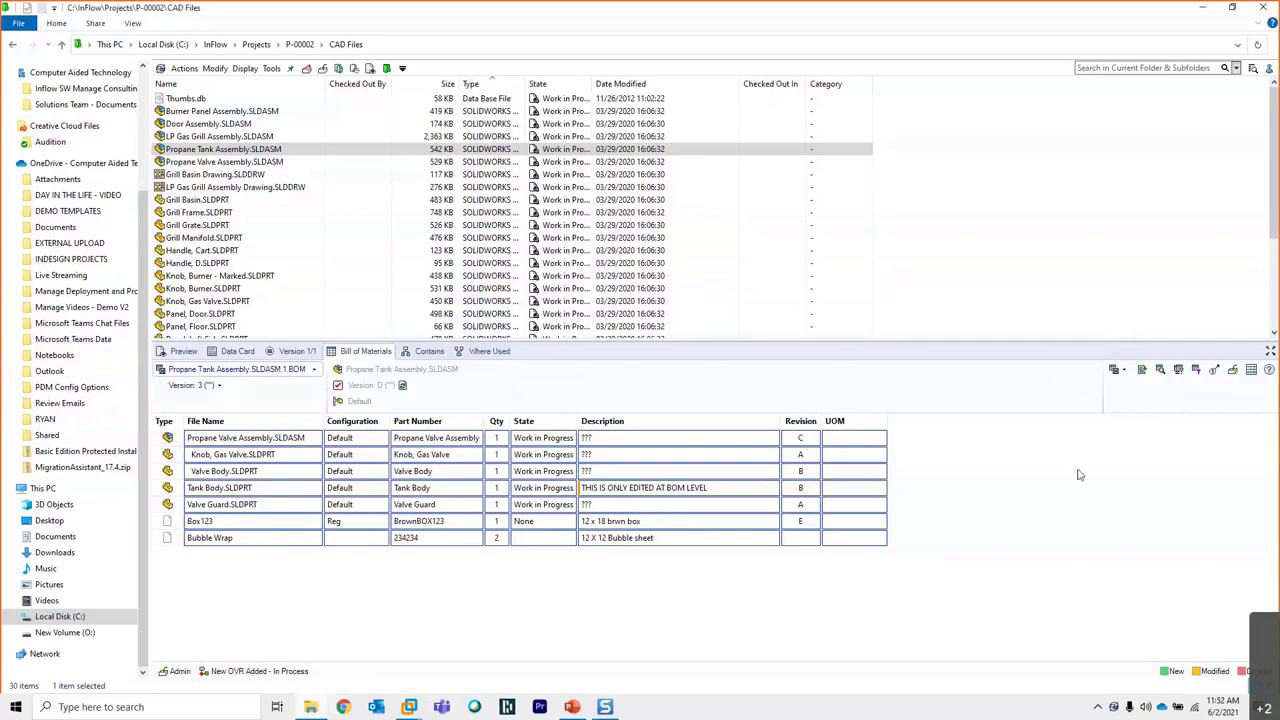
left_click(1235, 371)
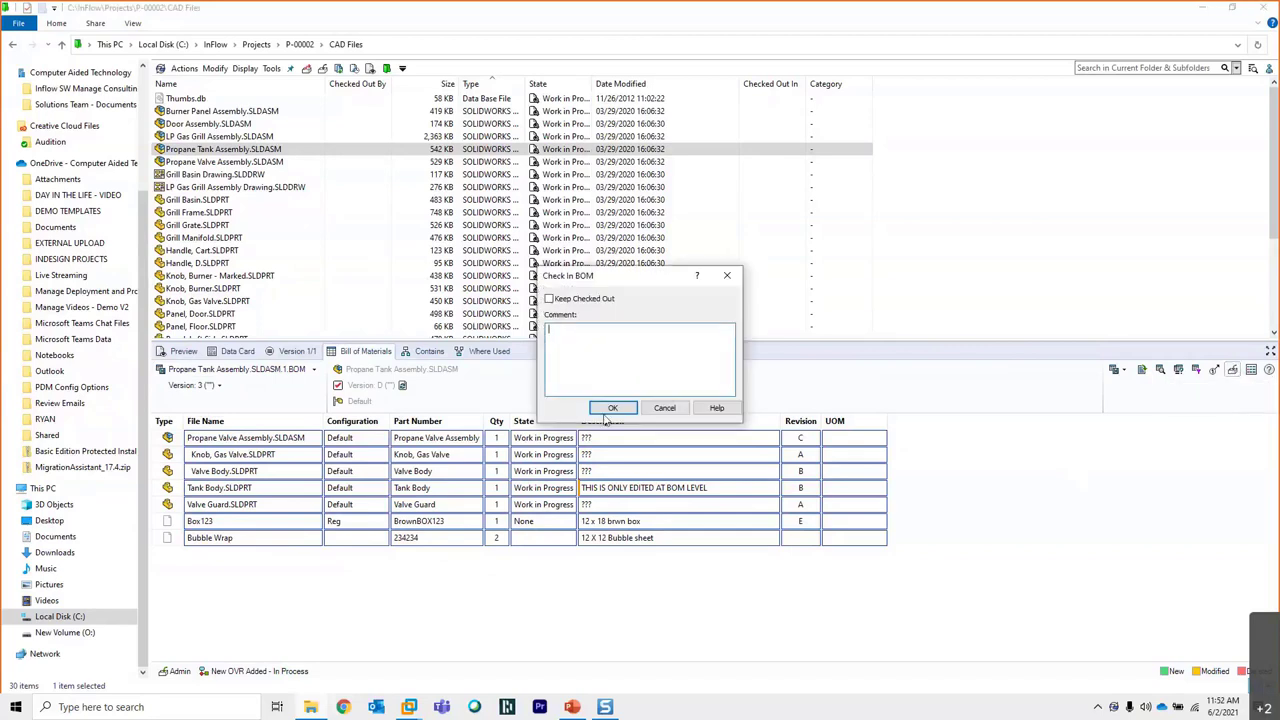
left_click(610, 408)
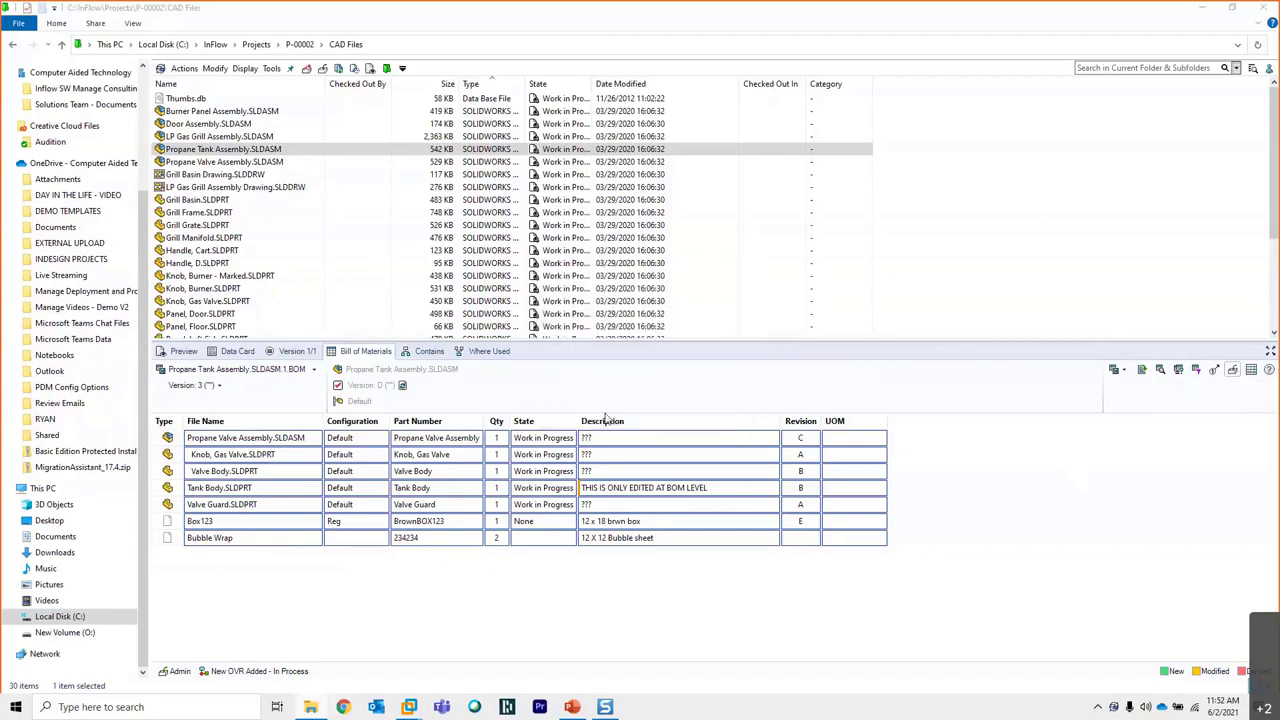
Show the propane tank's named bill of materials as a separate item, review its state-change options and history, and close the history
left_click(1250, 371)
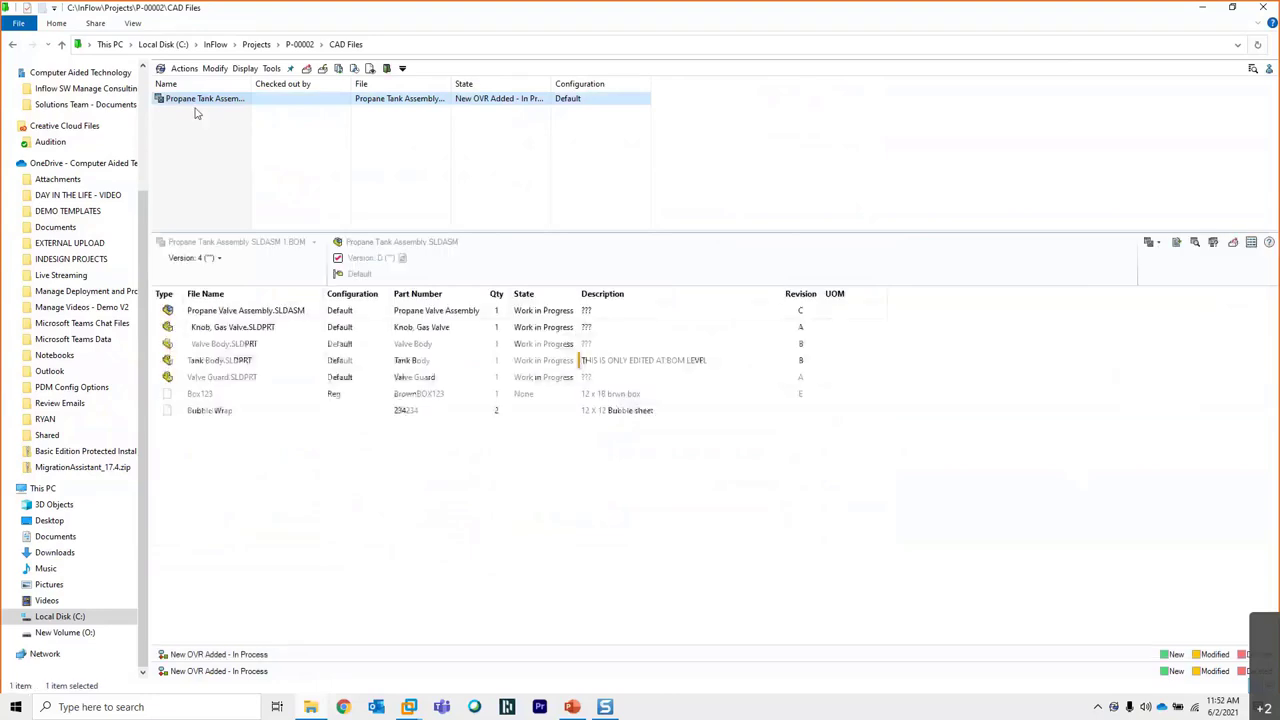
left_click(180, 100)
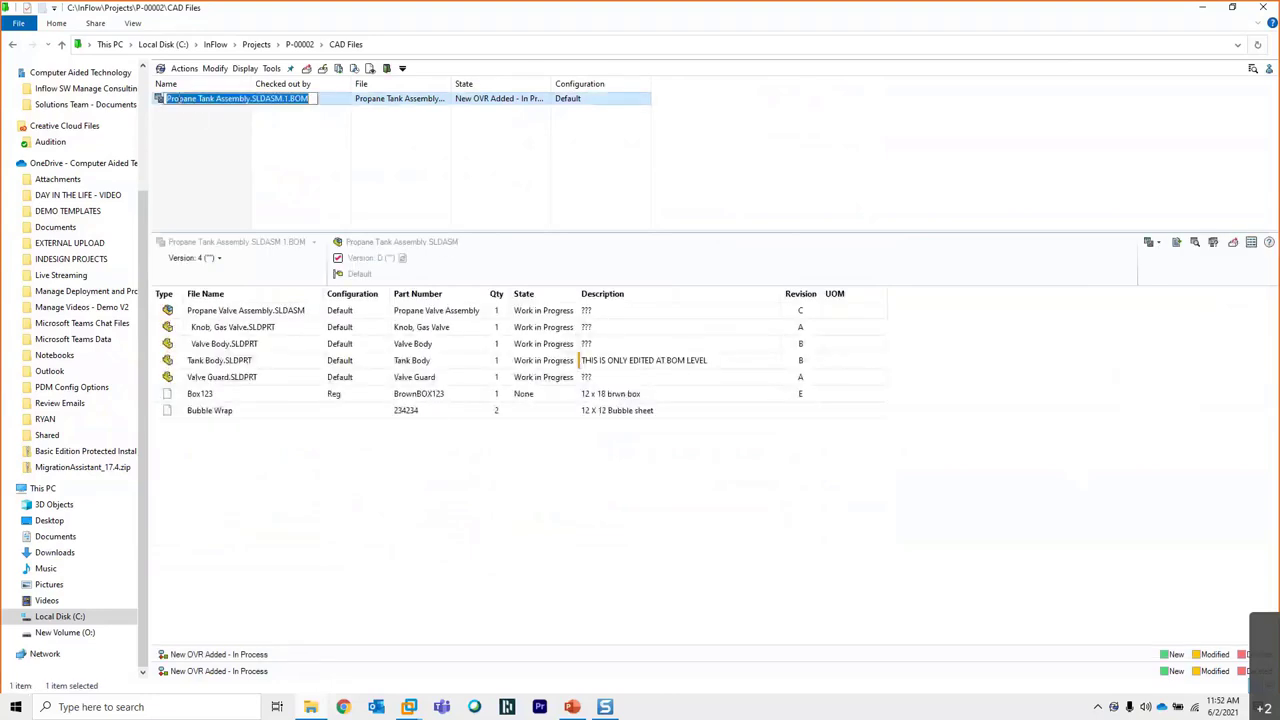
left_click(226, 146)
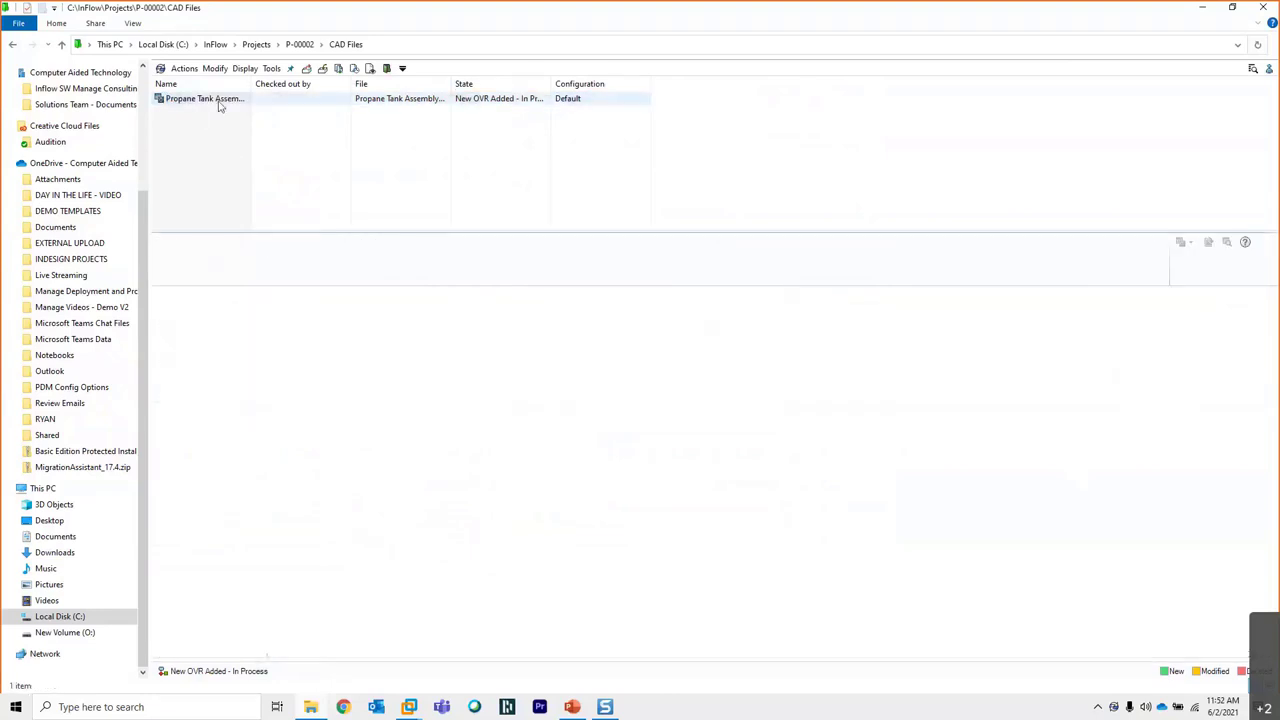
right_click(219, 104)
mouse_move(279, 176)
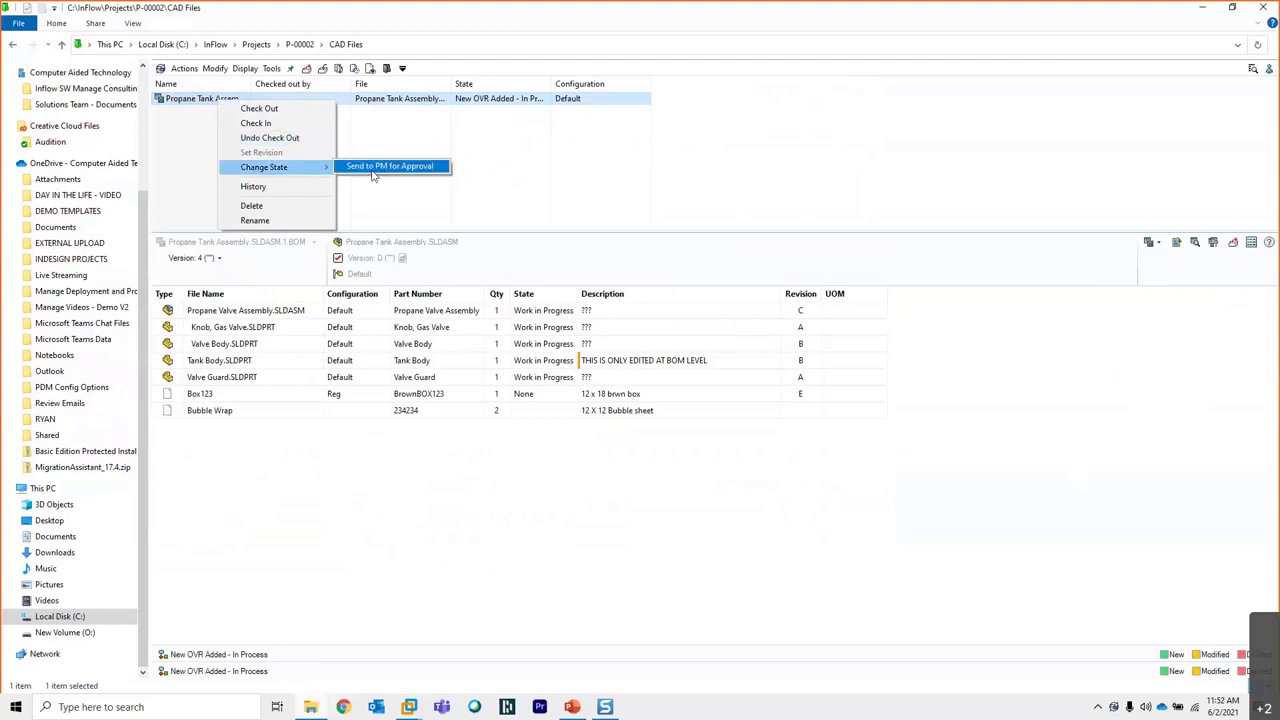
left_click(280, 190)
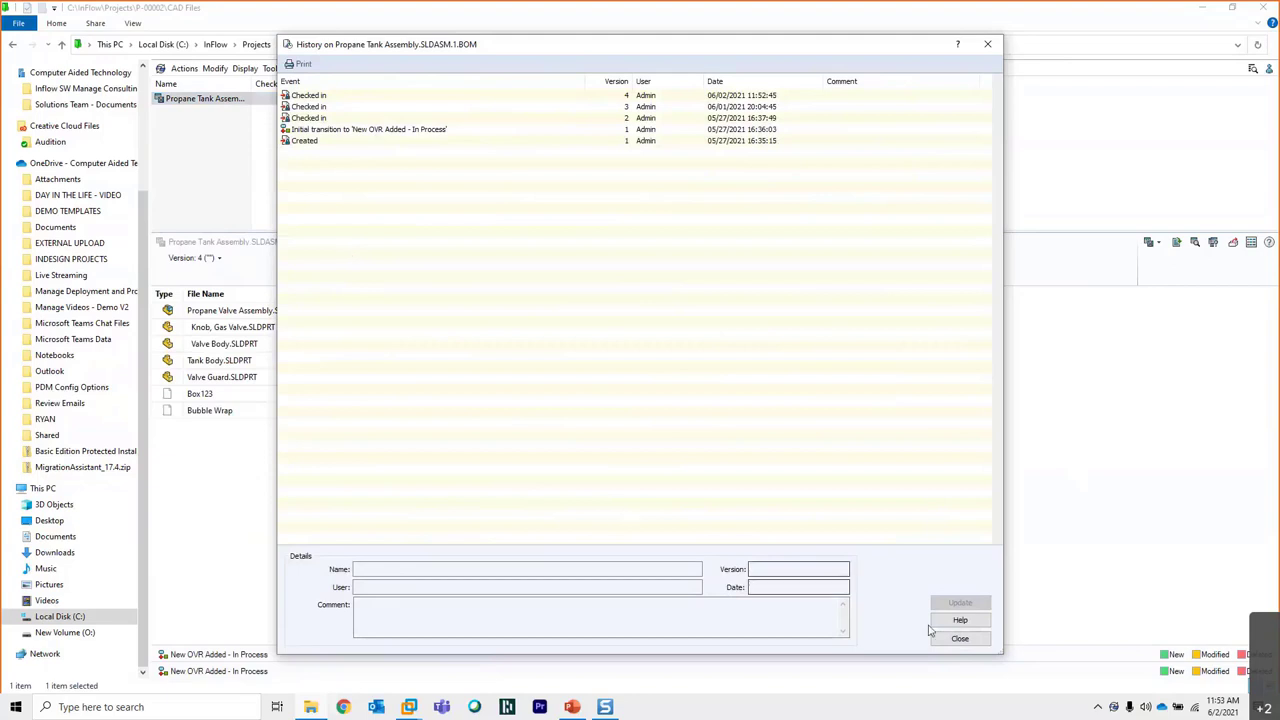
left_click(958, 637)
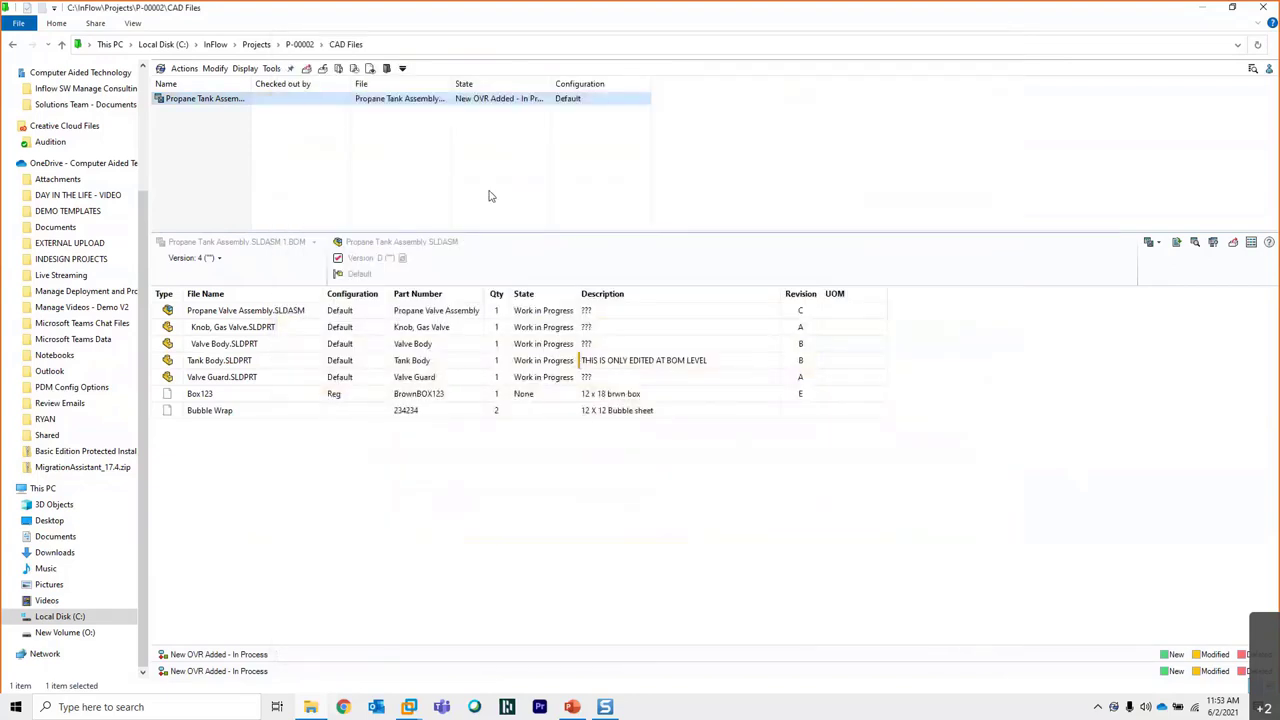
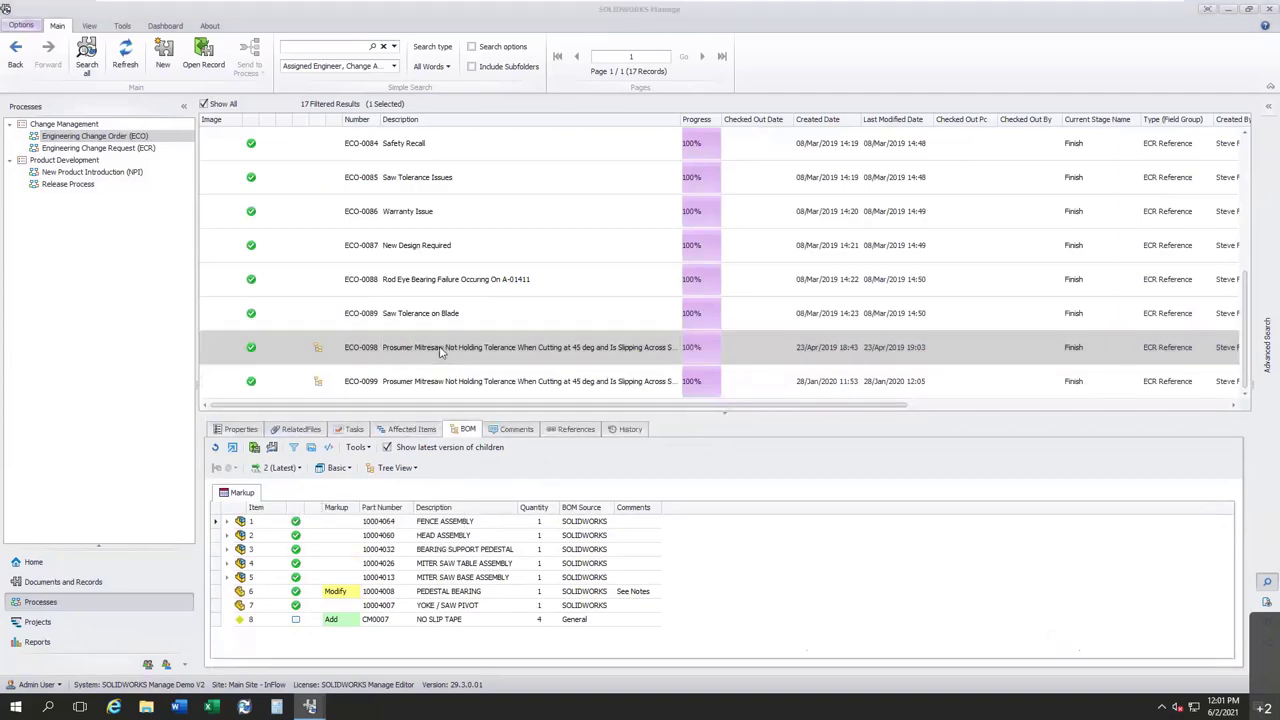
In SOLIDWORKS Manage, enlarge the ECO-0098 record window, view its affected items and marked-up bill of materials, and close the record
left_click_drag(857, 125, 781, 63)
left_click_drag(922, 551, 1063, 637)
left_click(422, 578)
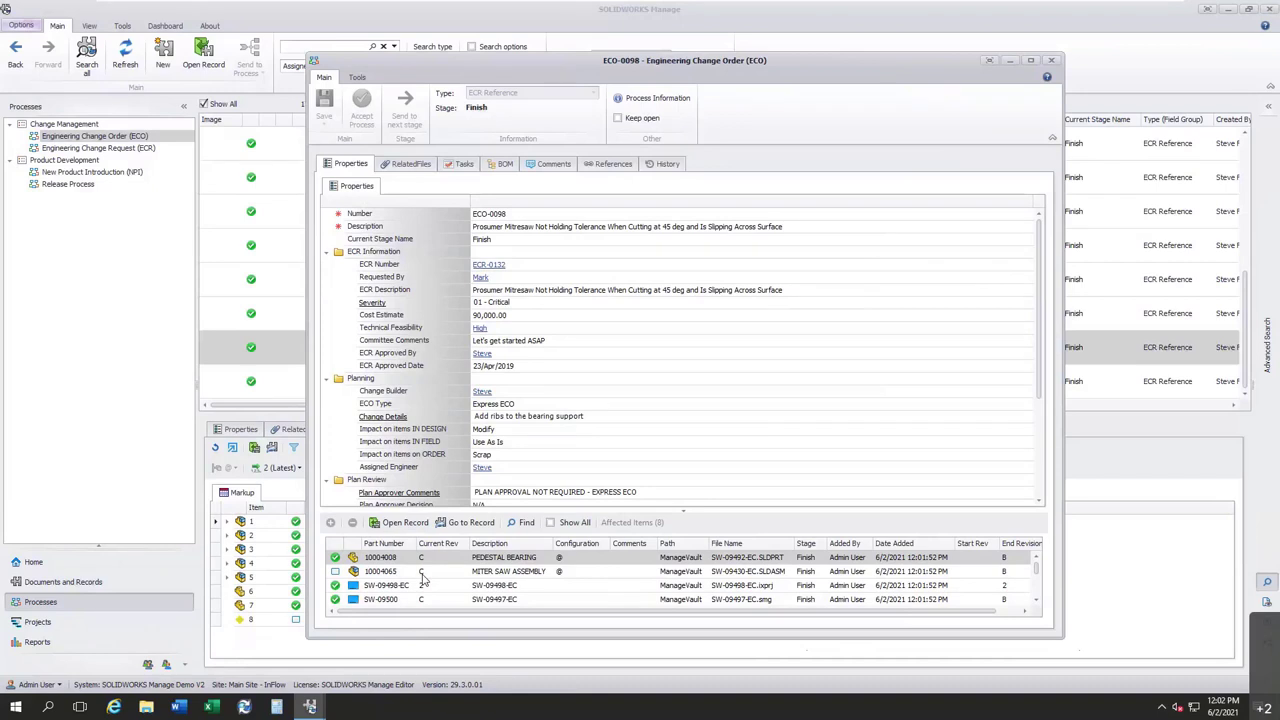
left_click(504, 164)
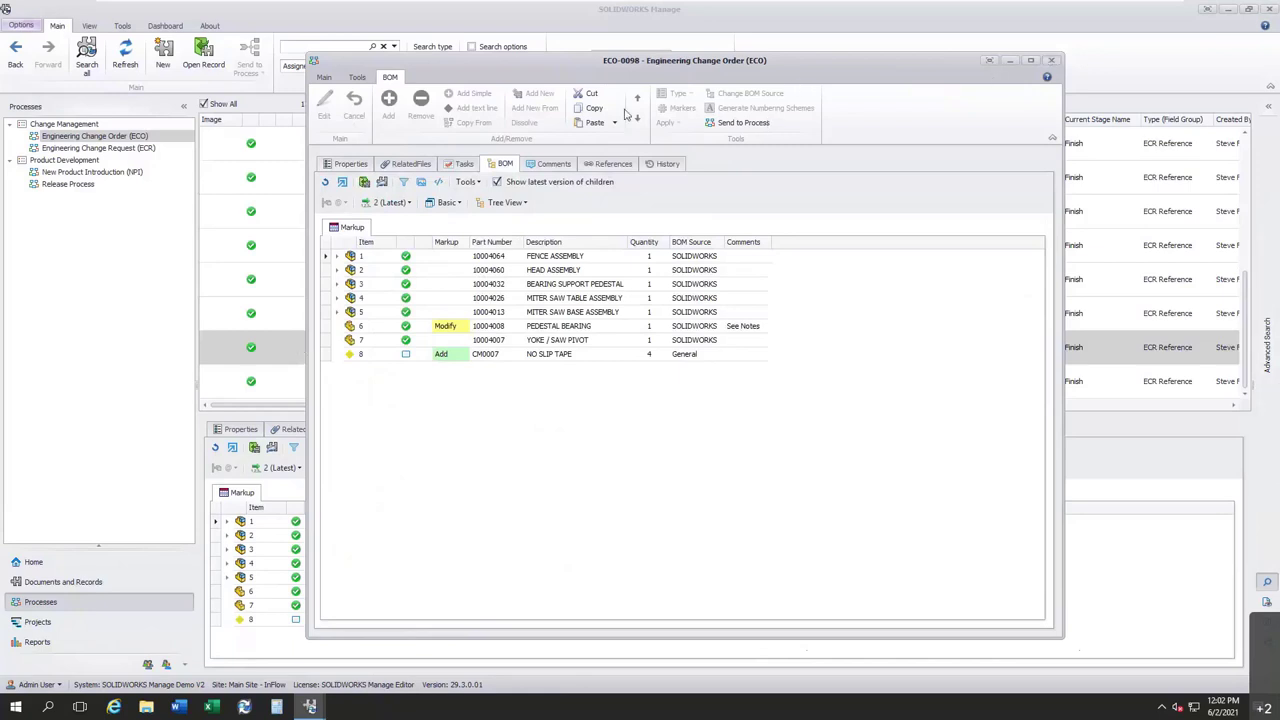
left_click(1050, 62)
Browse the Standard, Shipping and Kit BOM records under Documents and Records, viewing the properties of PT-00036
left_click(78, 585)
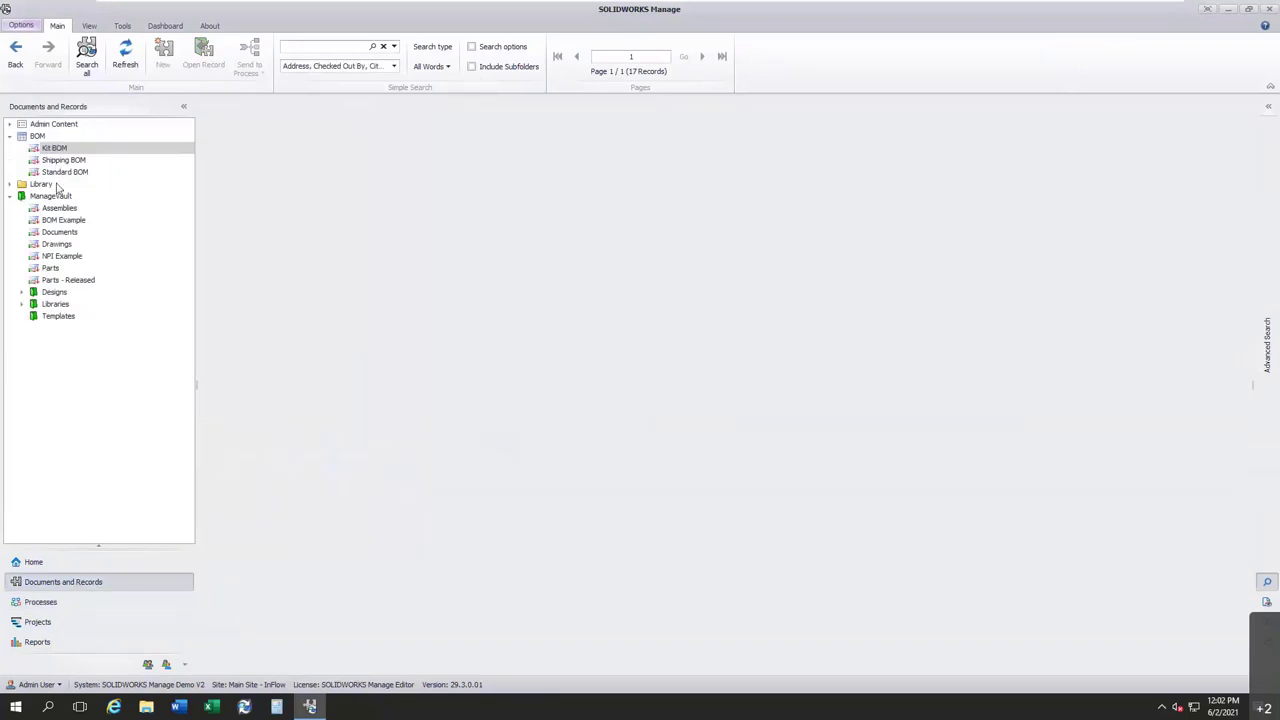
left_click(62, 172)
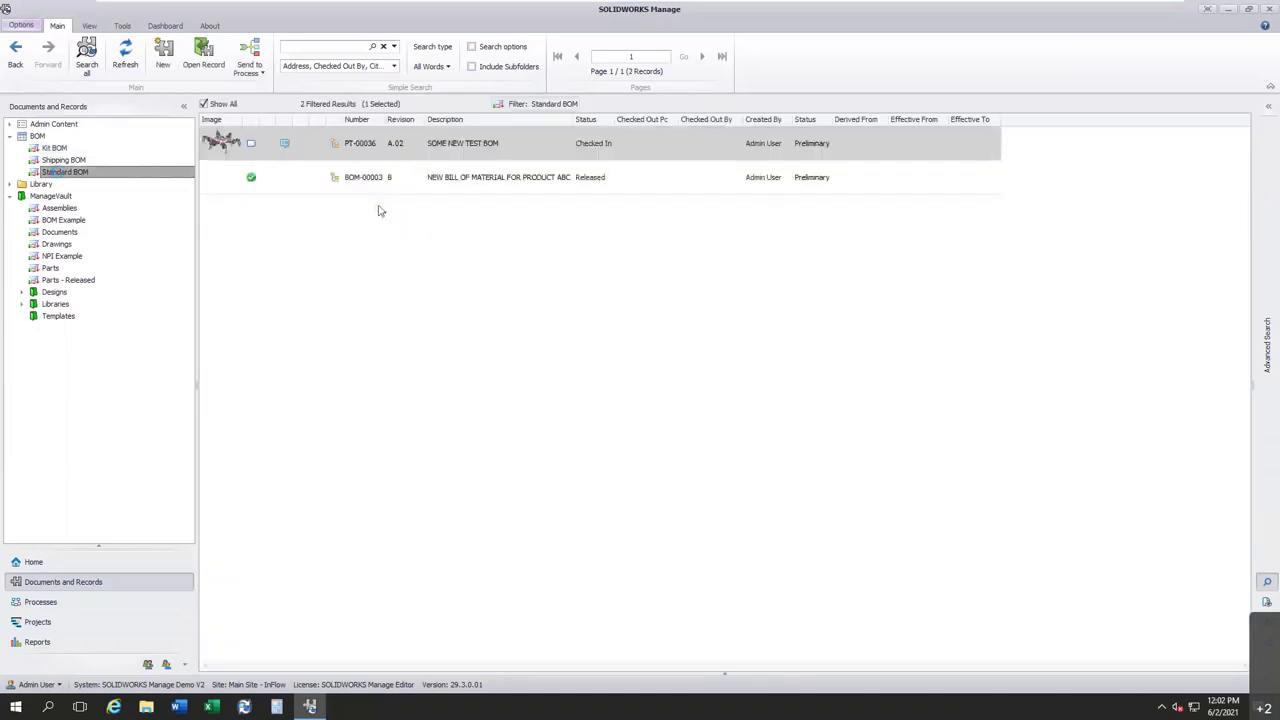
left_click(364, 143)
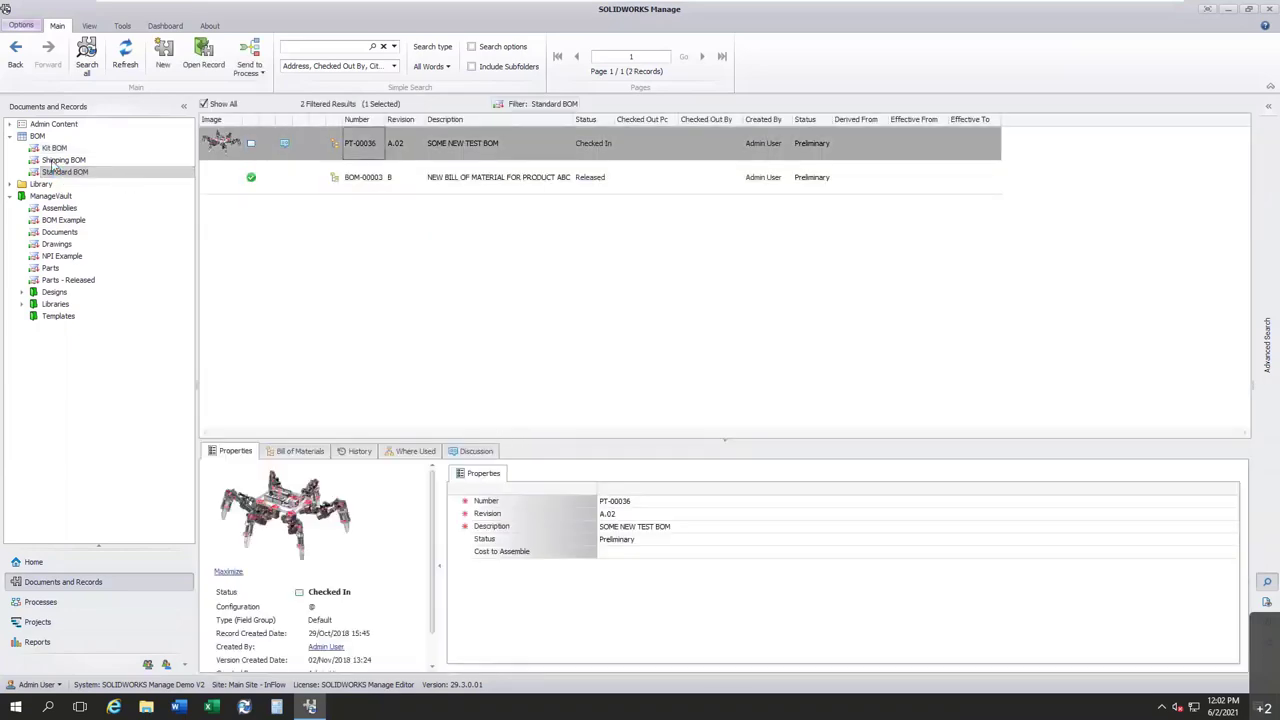
left_click(62, 160)
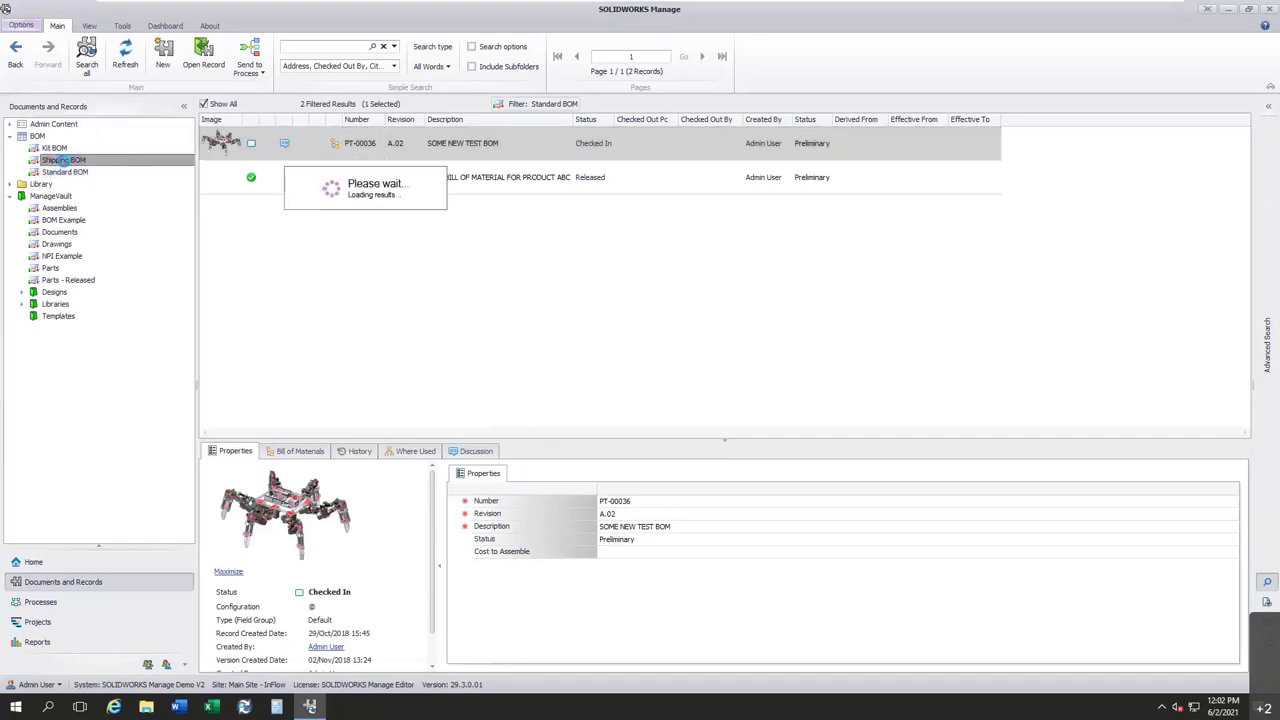
left_click(54, 148)
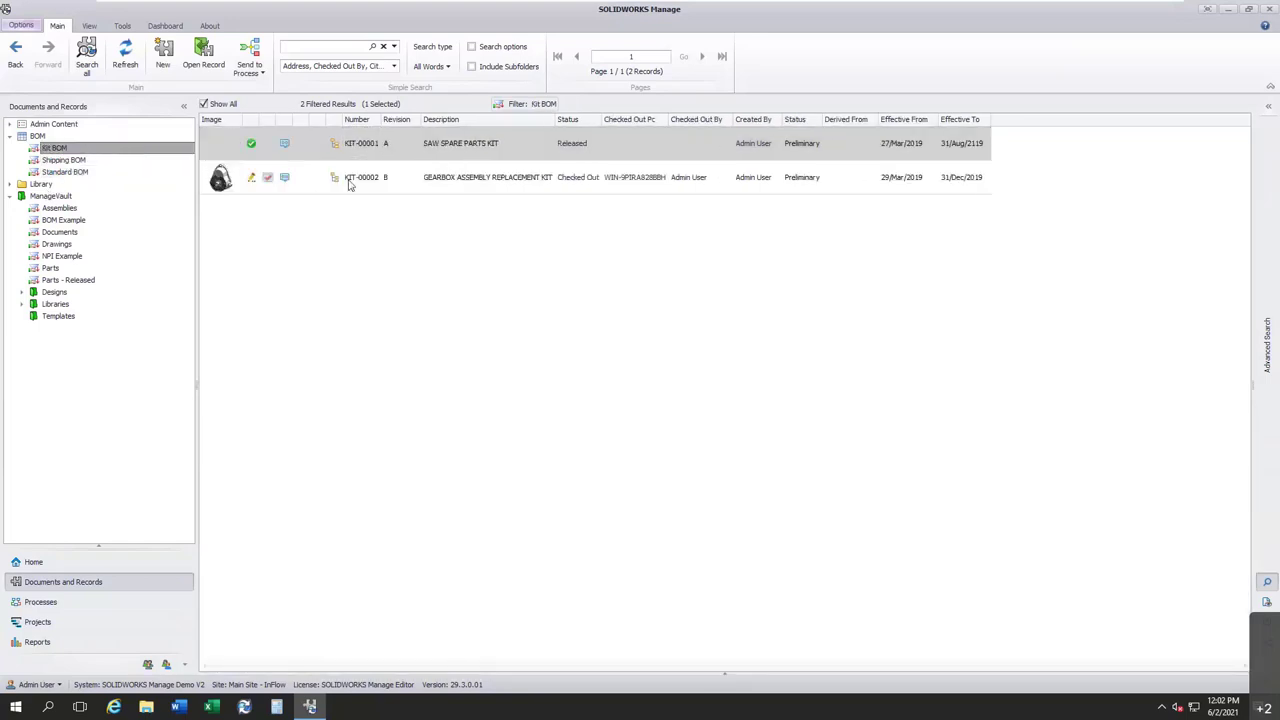
View the US bill of materials of gearbox kit KIT-00002 in an enlarged detail area and expand its gearbox assembly
left_click(349, 180)
left_click_drag(510, 438, 505, 307)
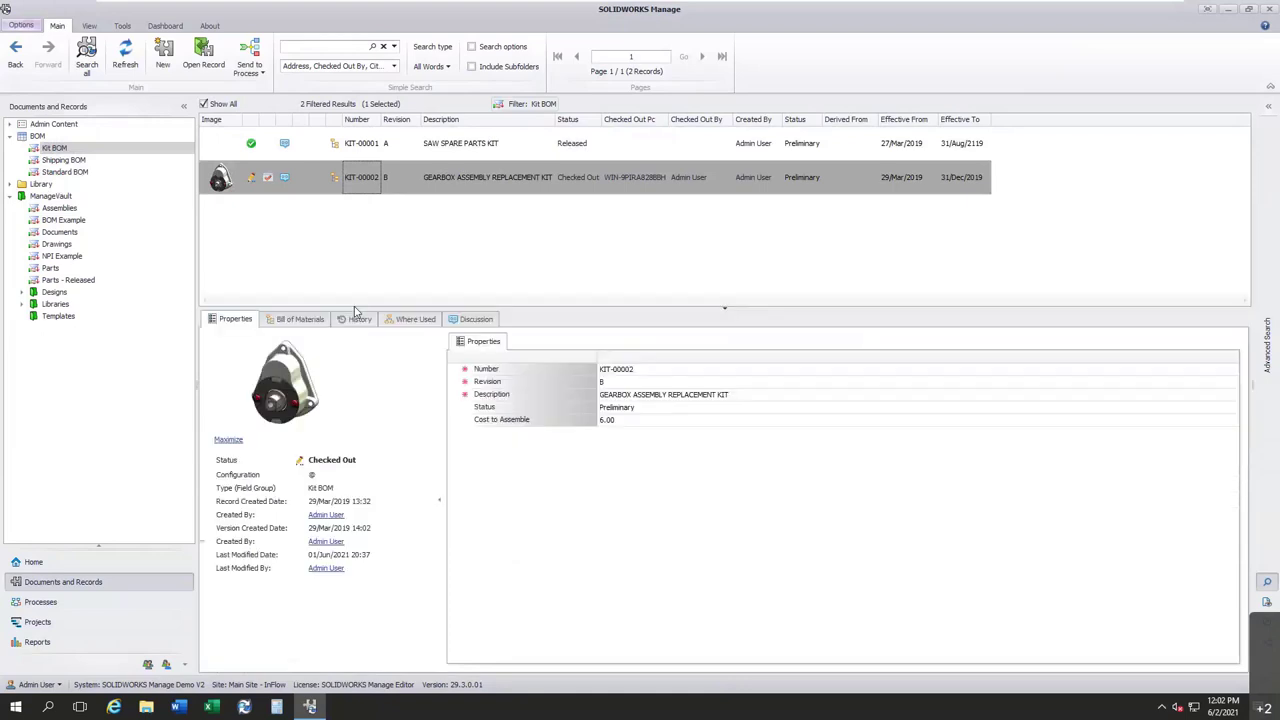
left_click(300, 319)
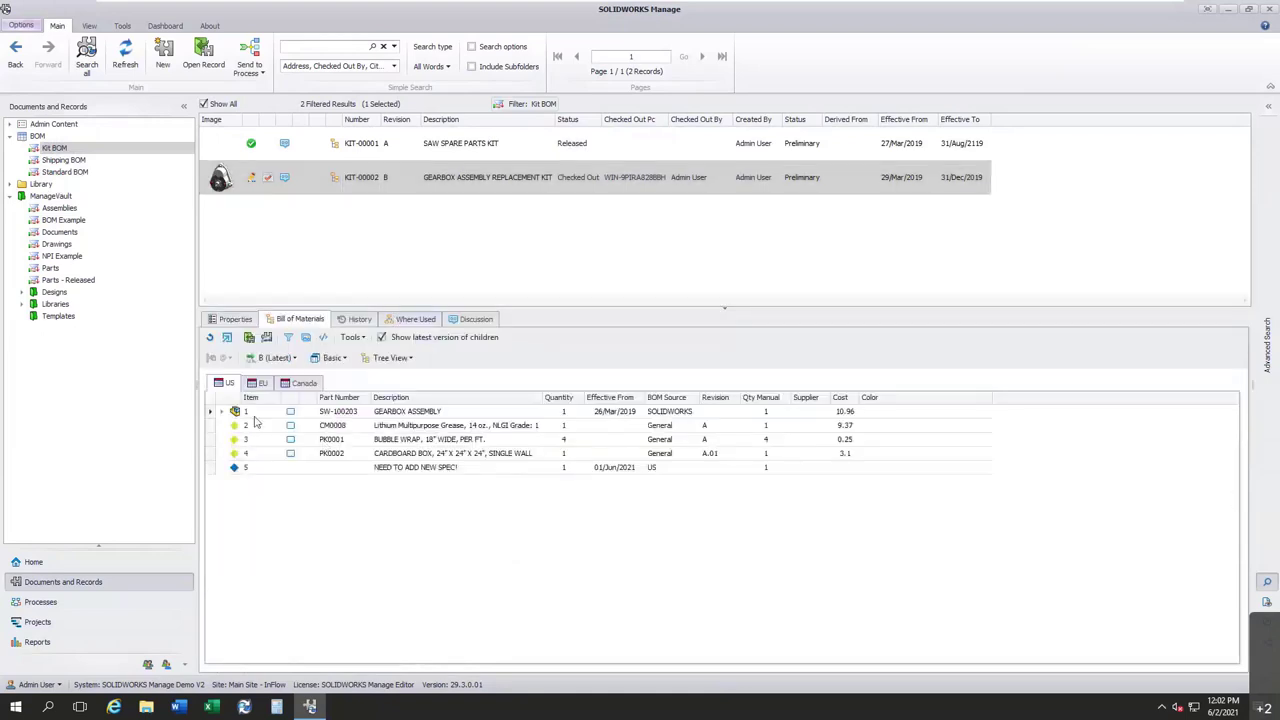
left_click(222, 411)
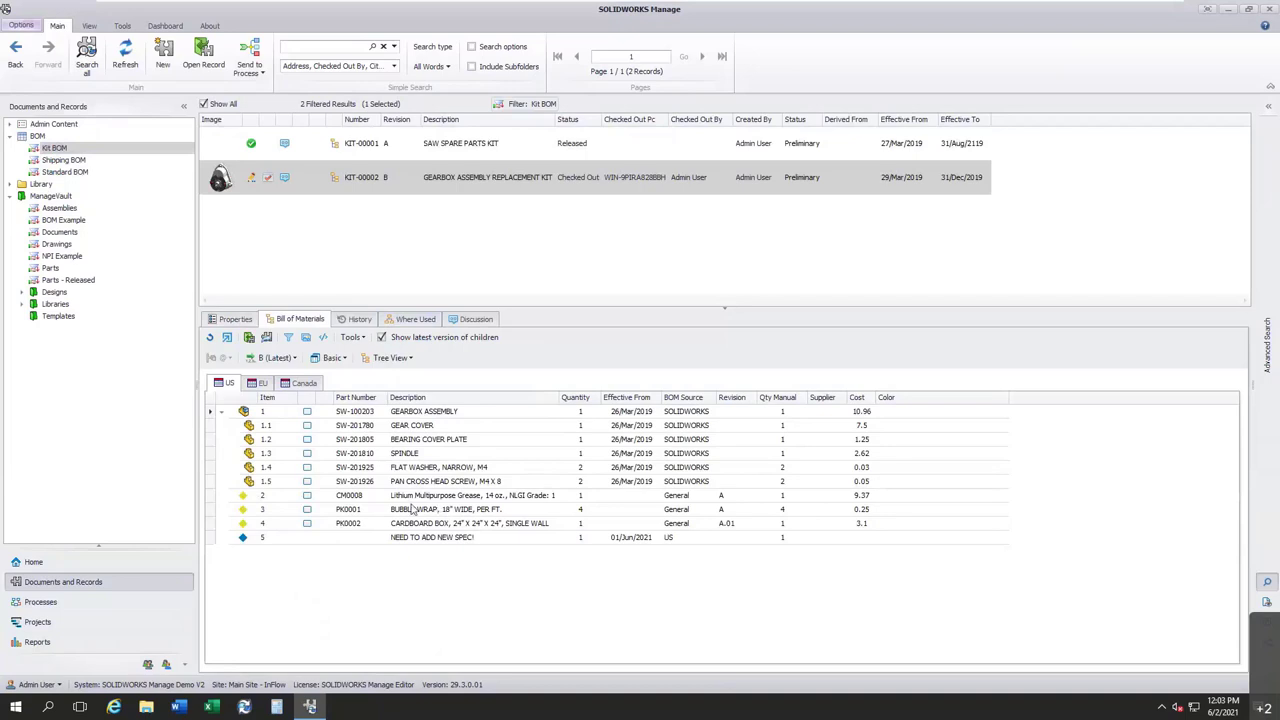
left_click(397, 542)
left_click(412, 542)
Look up the change processes that KIT-00002 can be sent to, and dismiss the choices
left_click(330, 180)
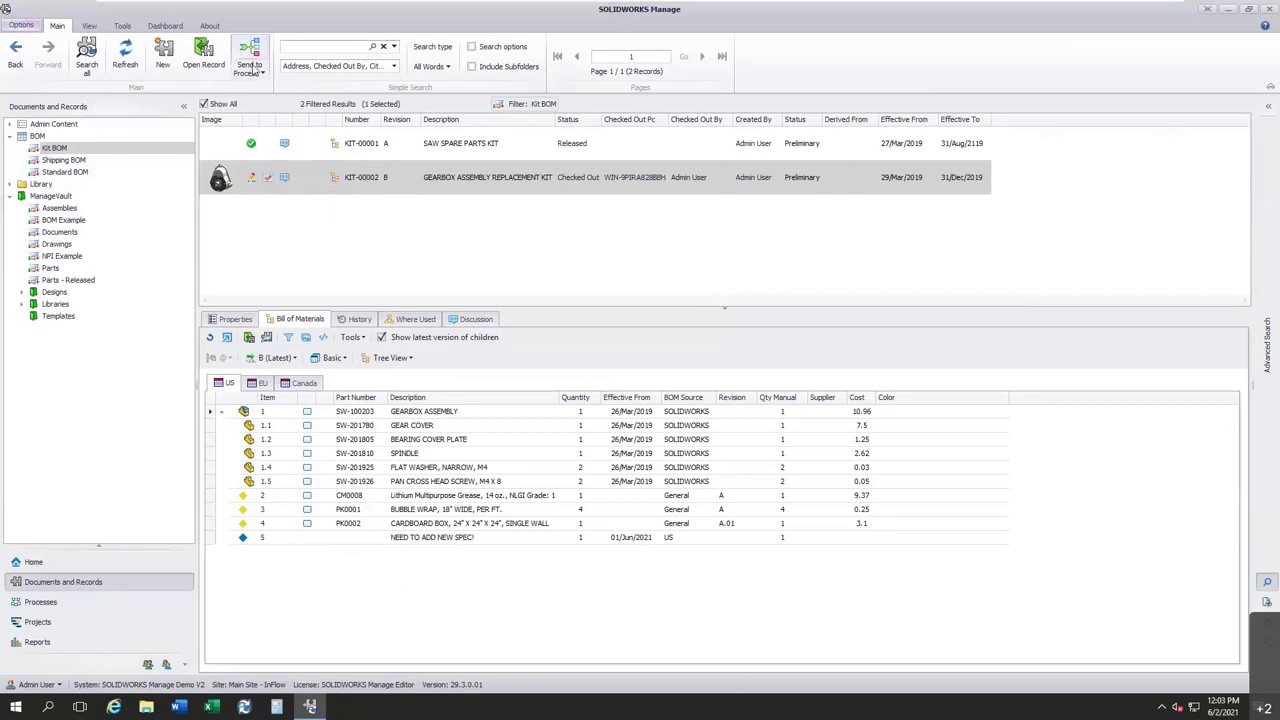
left_click(258, 70)
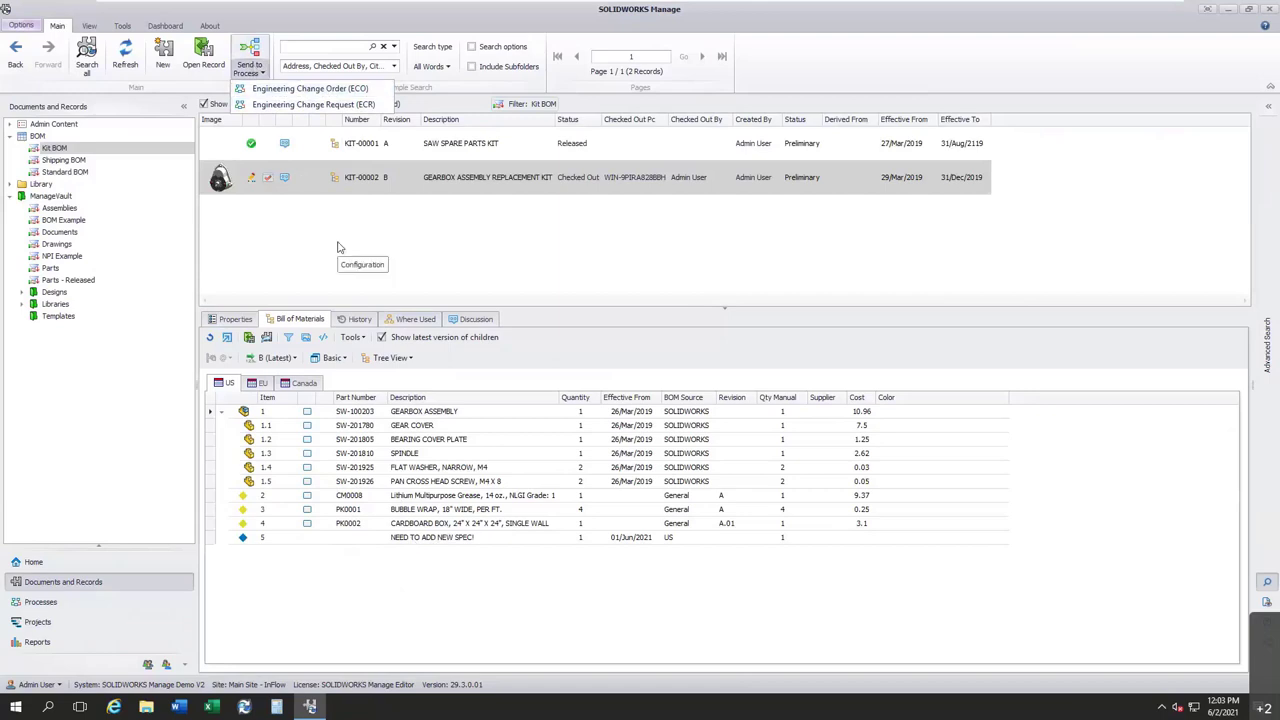
left_click(440, 250)
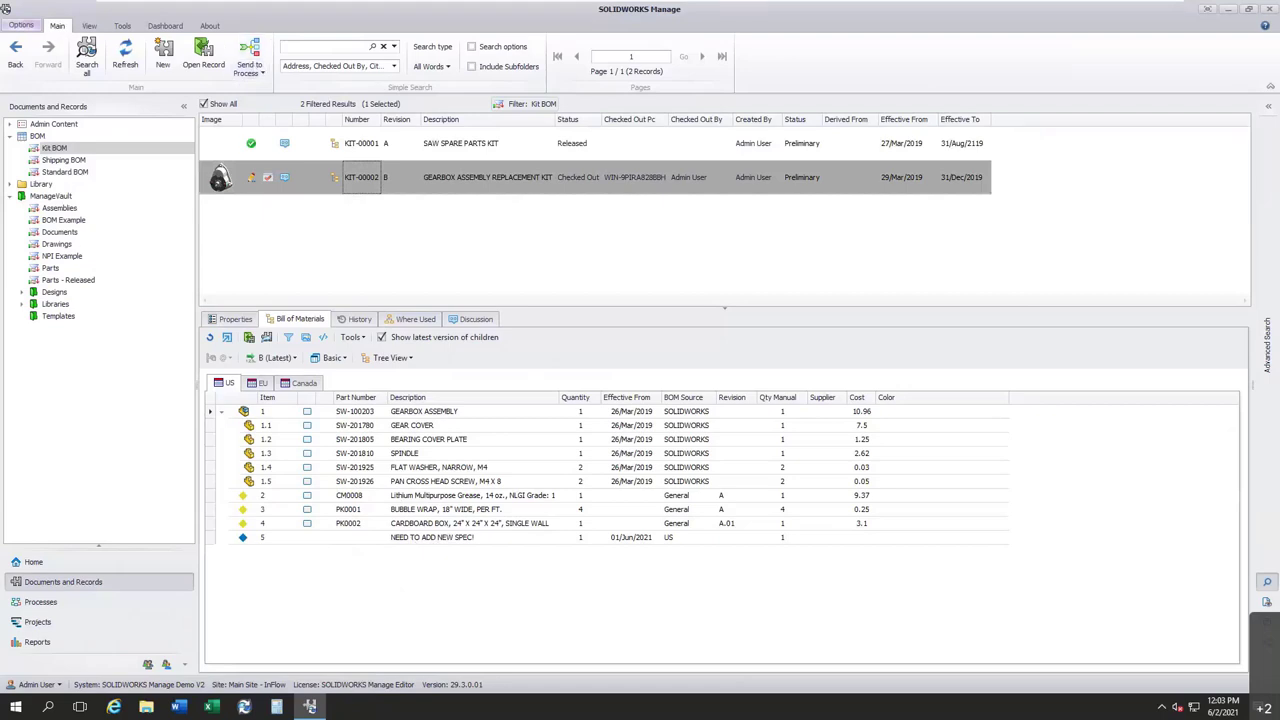
View the bill of materials of project PROD-00006 in an enlarged detail area and select its THREAD LOCK 242 item
left_click(45, 625)
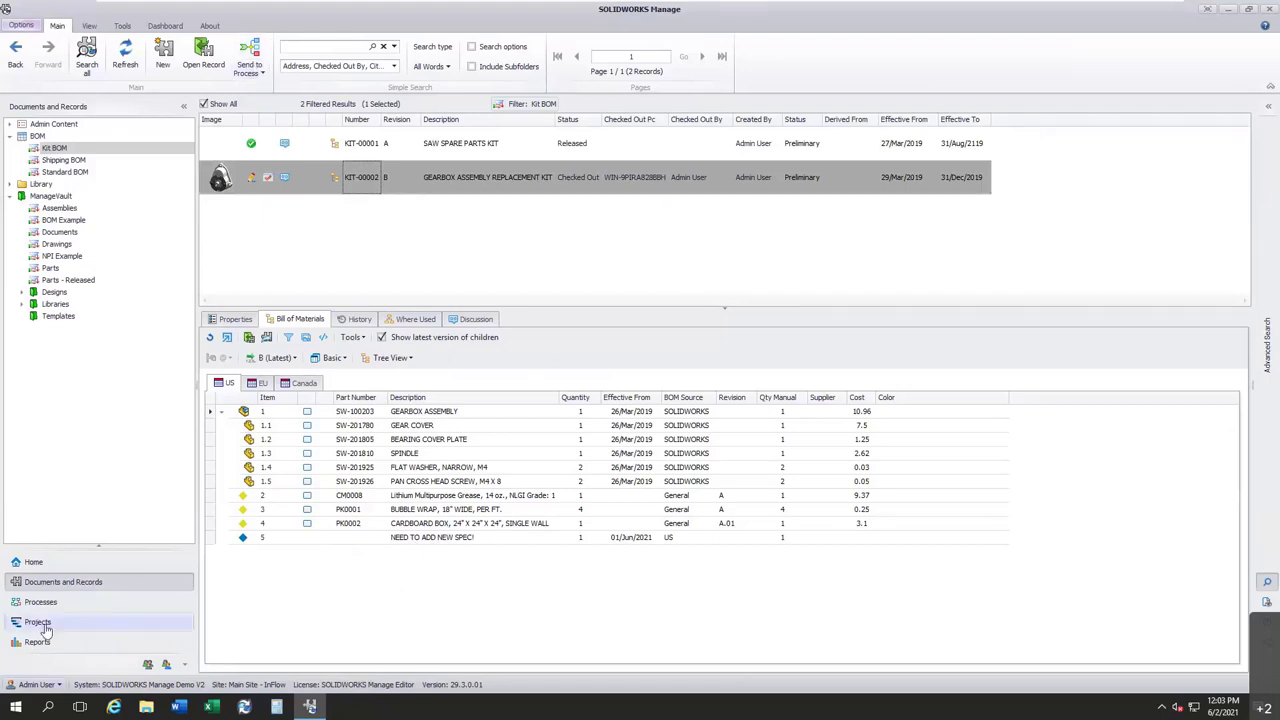
left_click(524, 211)
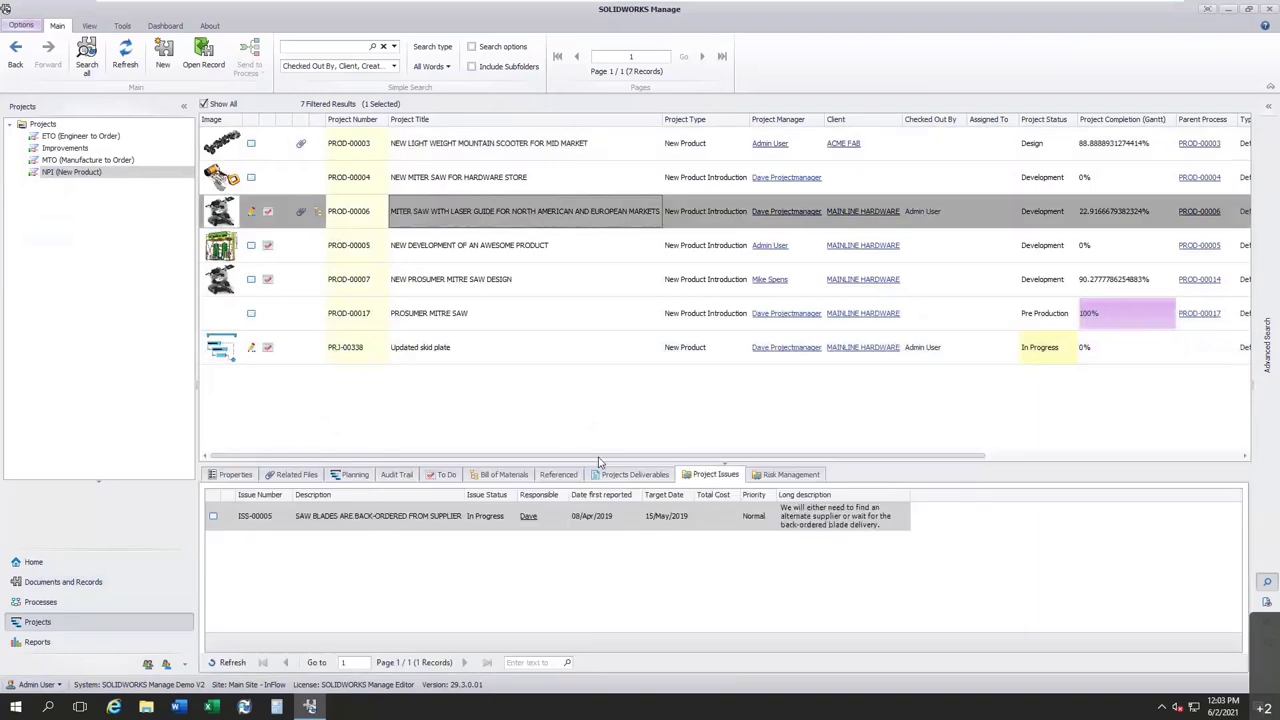
left_click(505, 474)
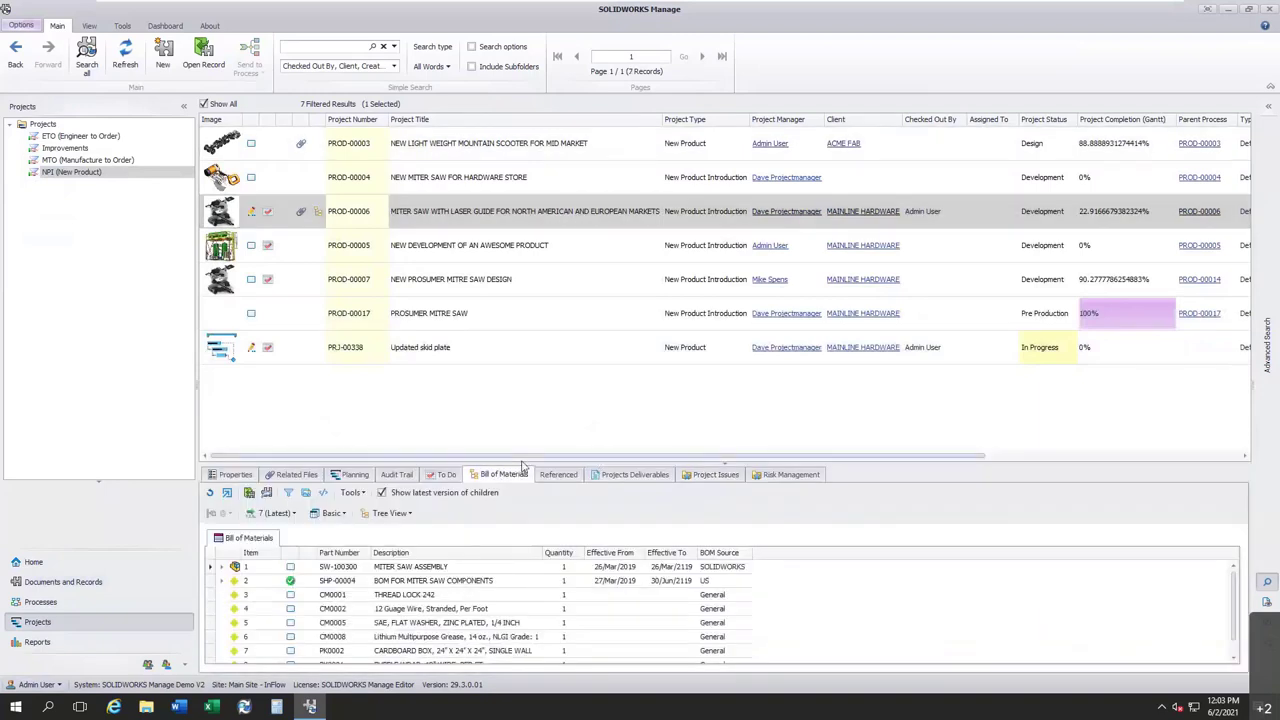
left_click_drag(519, 463, 520, 377)
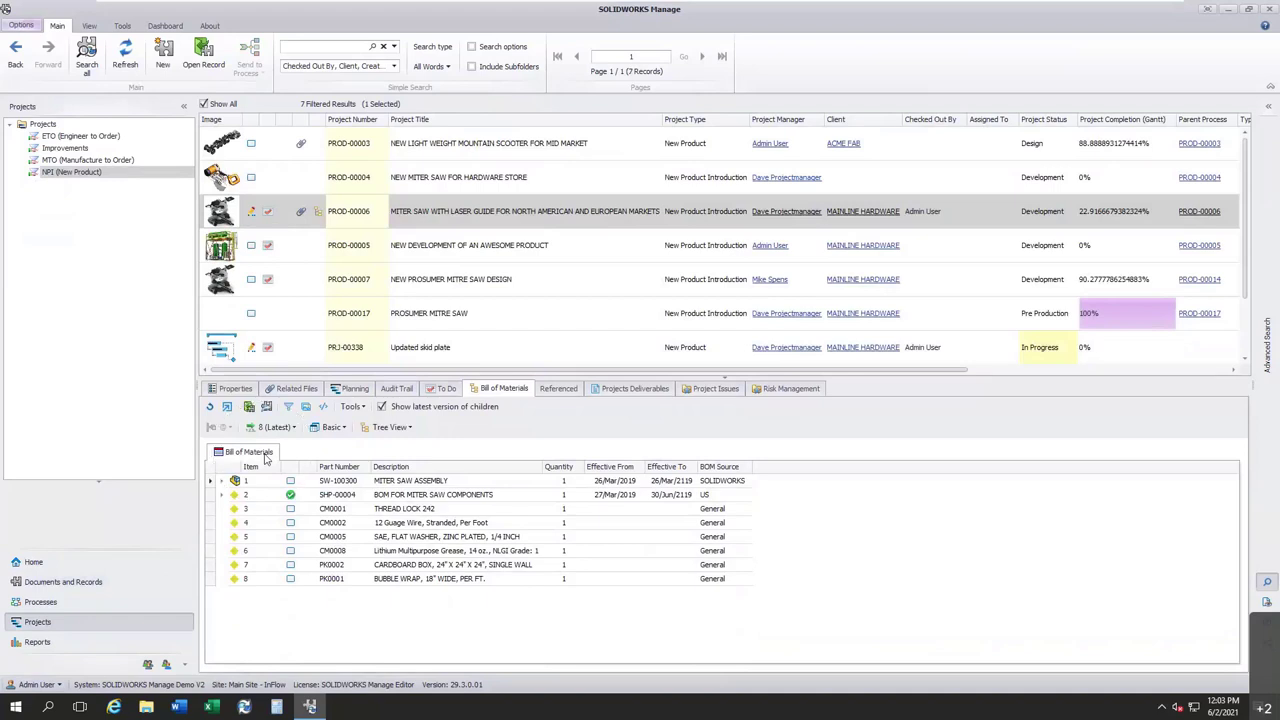
left_click(224, 508)
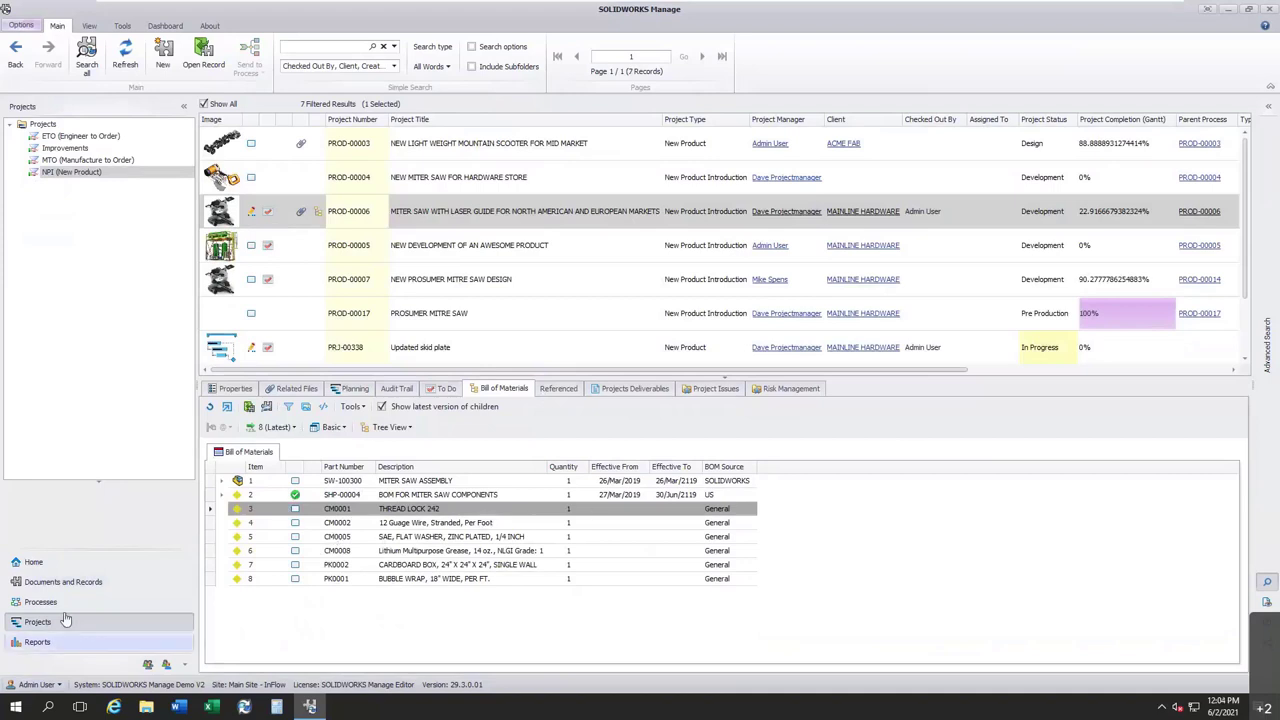
Return to Documents and Records, browse the Shipping and Standard BOM records, and list the records of the whole BOM object
left_click(57, 584)
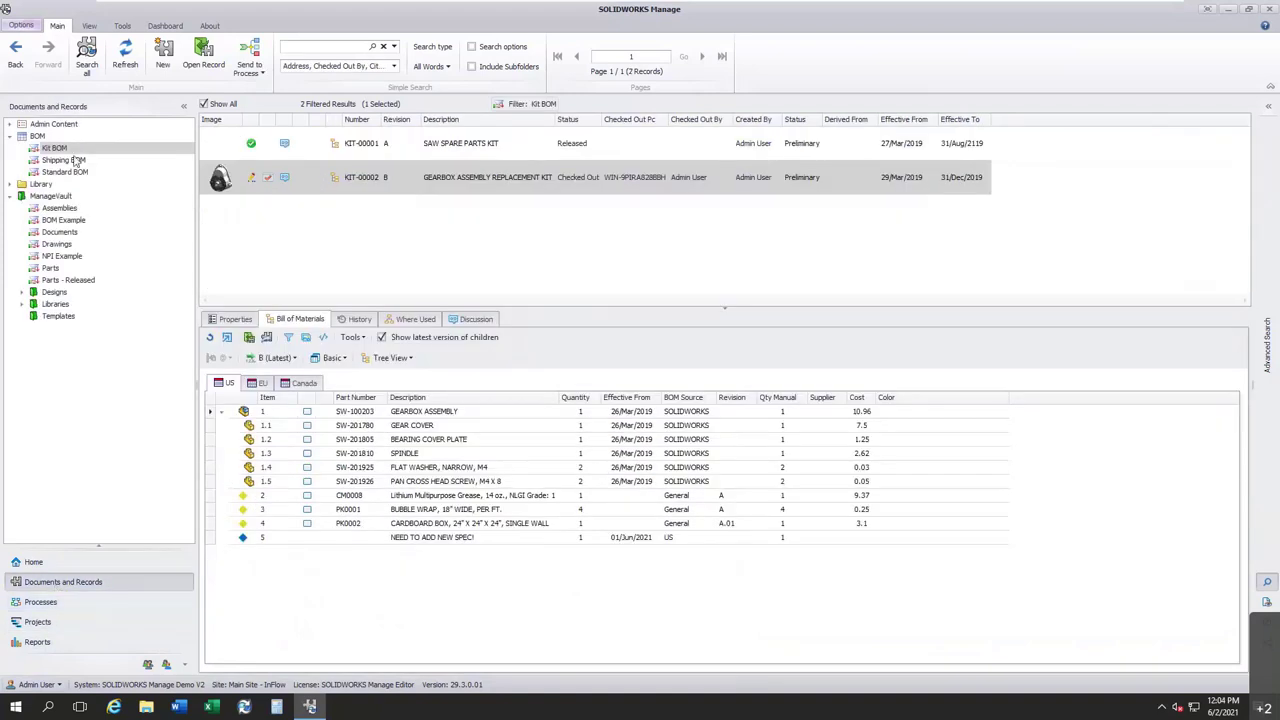
left_click(64, 162)
left_click(66, 173)
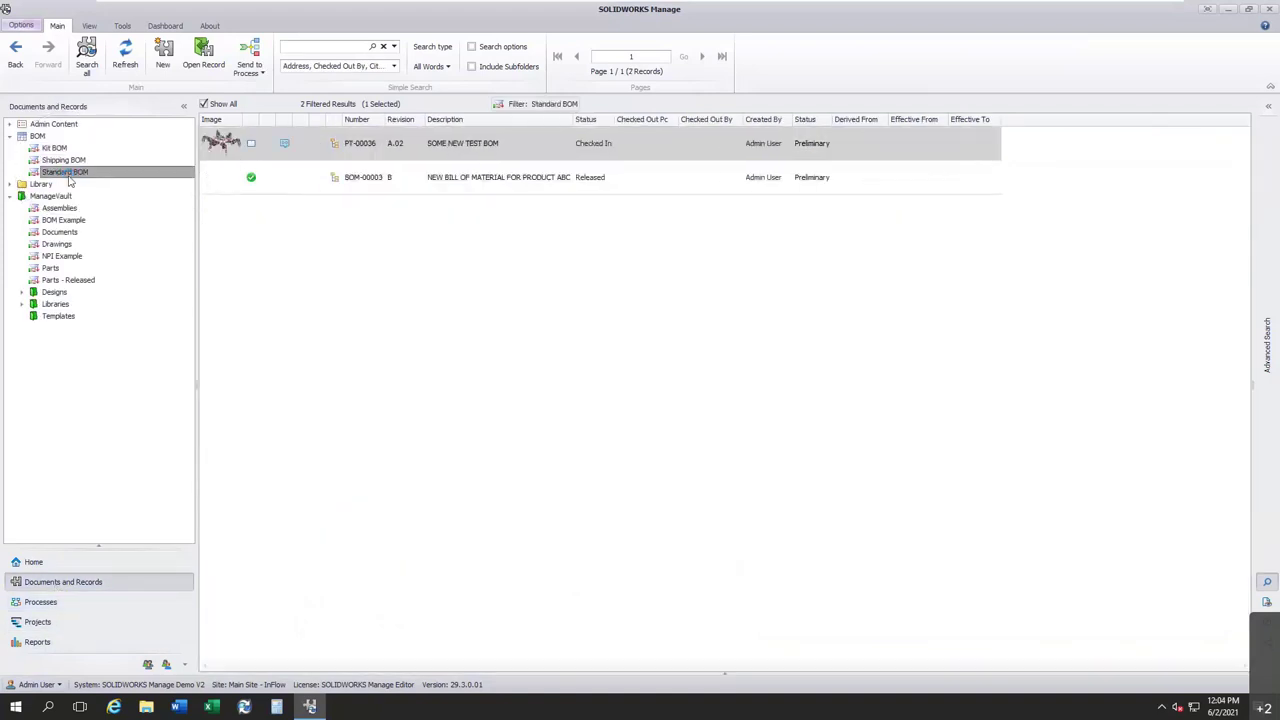
left_click(40, 136)
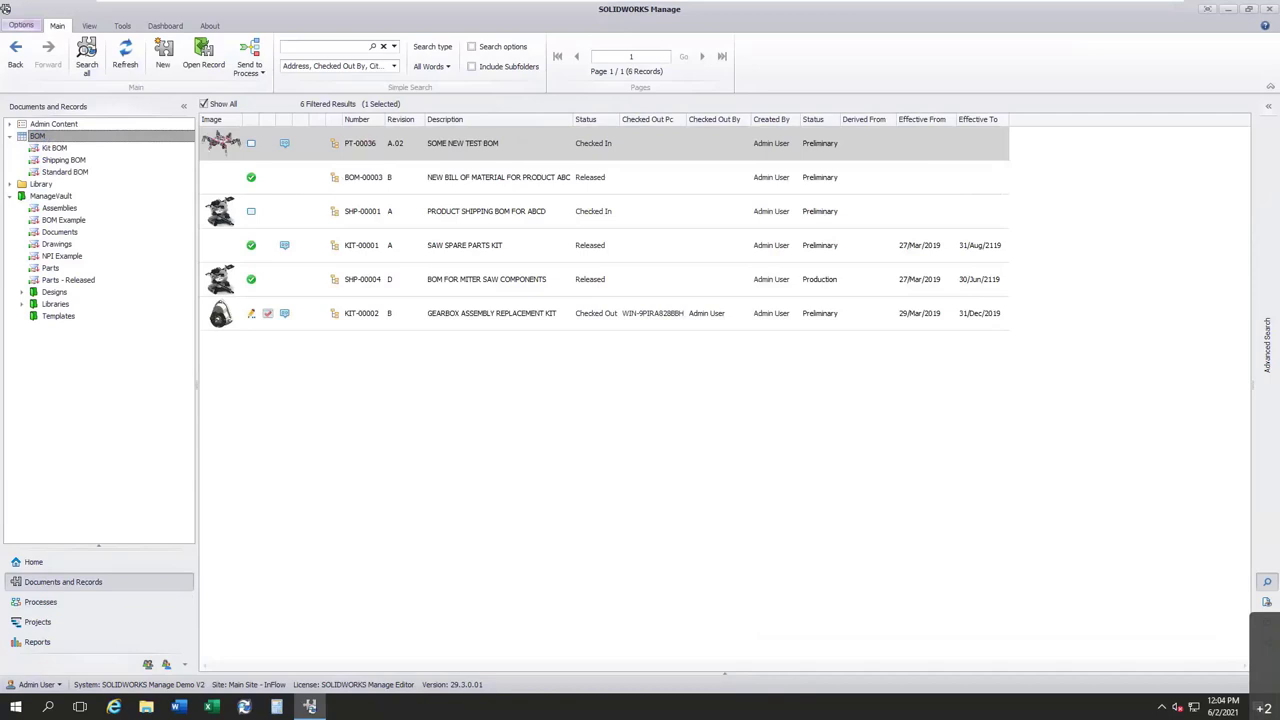
left_click(389, 429)
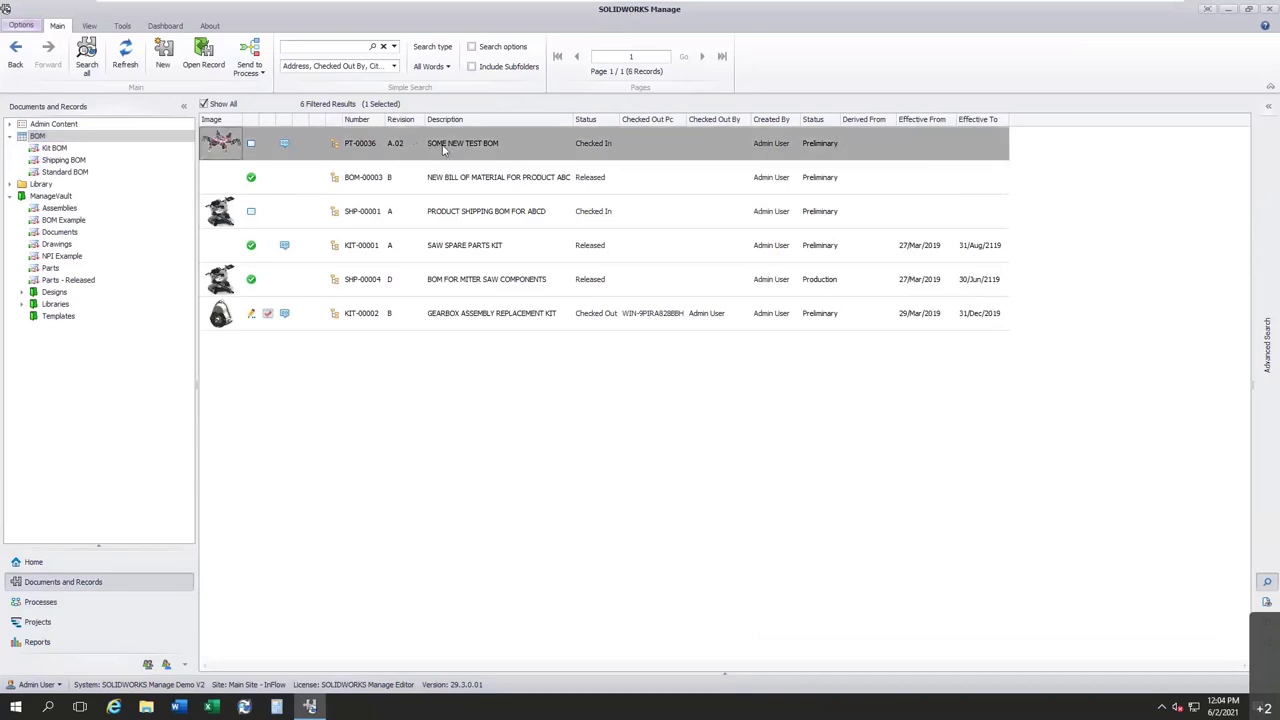
Run the multi-level BOM report for the gearbox replacement kit KIT-00002
right_click(444, 148)
left_click(271, 313)
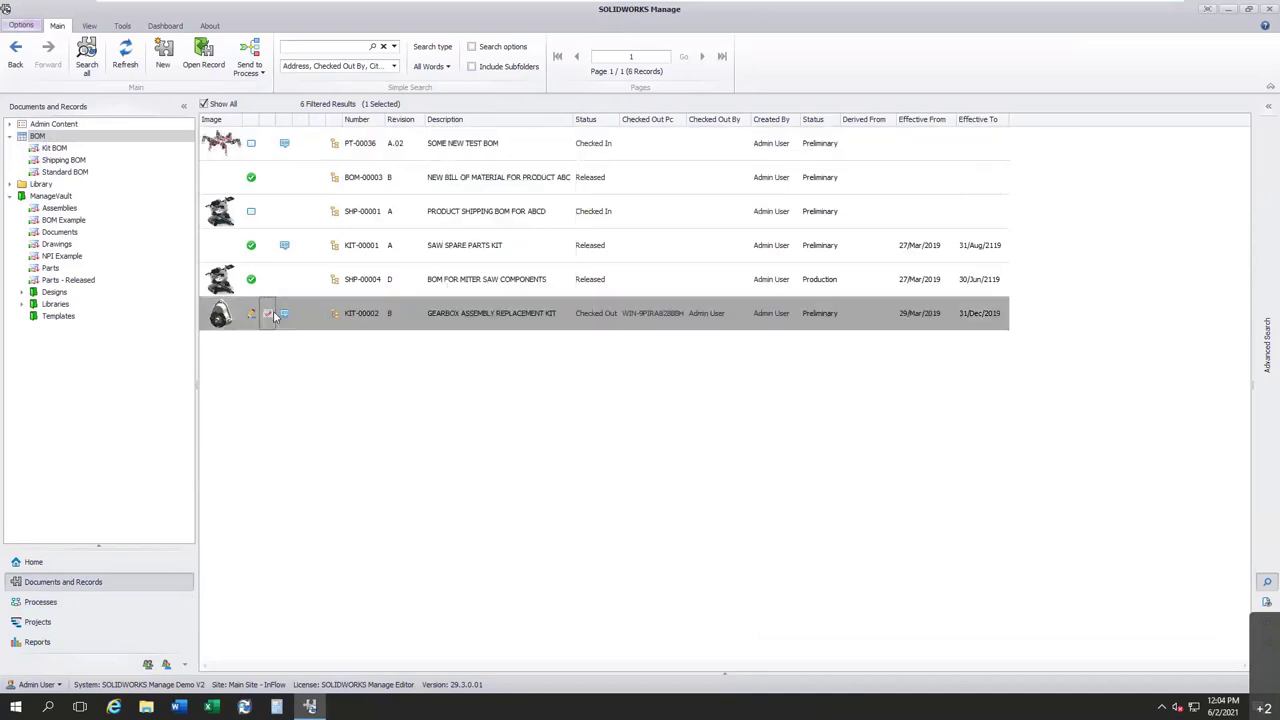
right_click(272, 313)
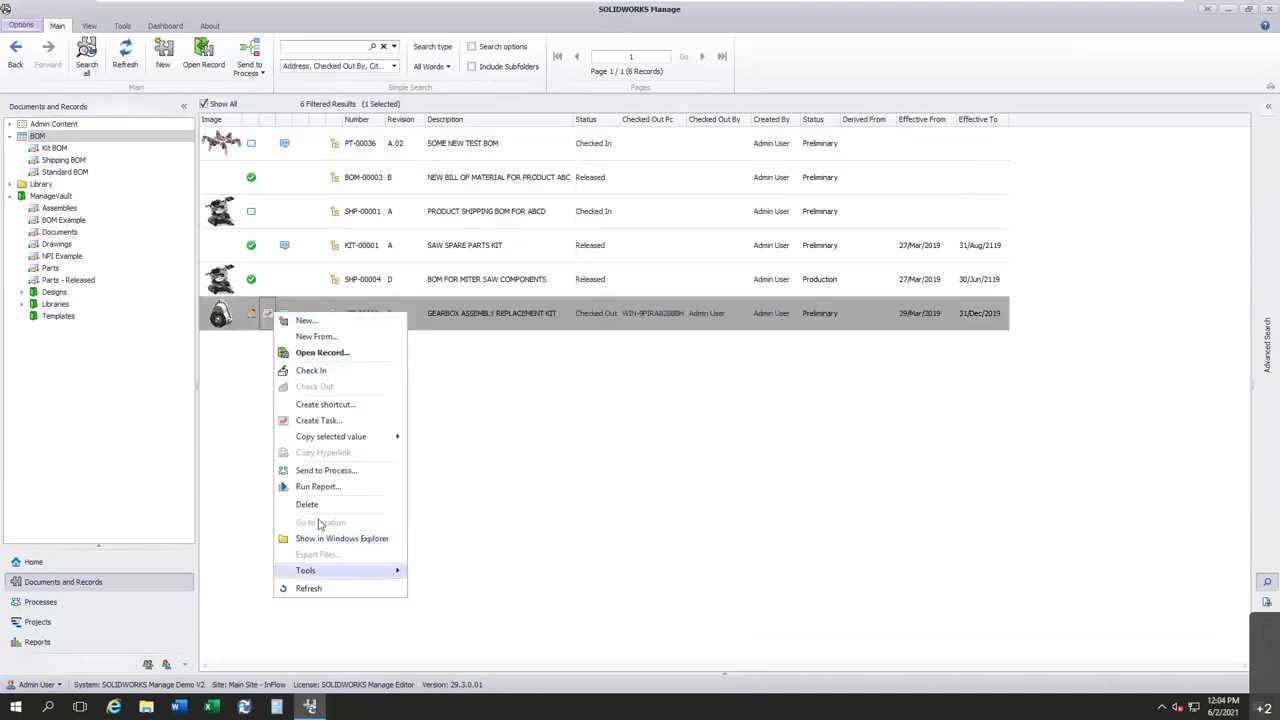
left_click(318, 487)
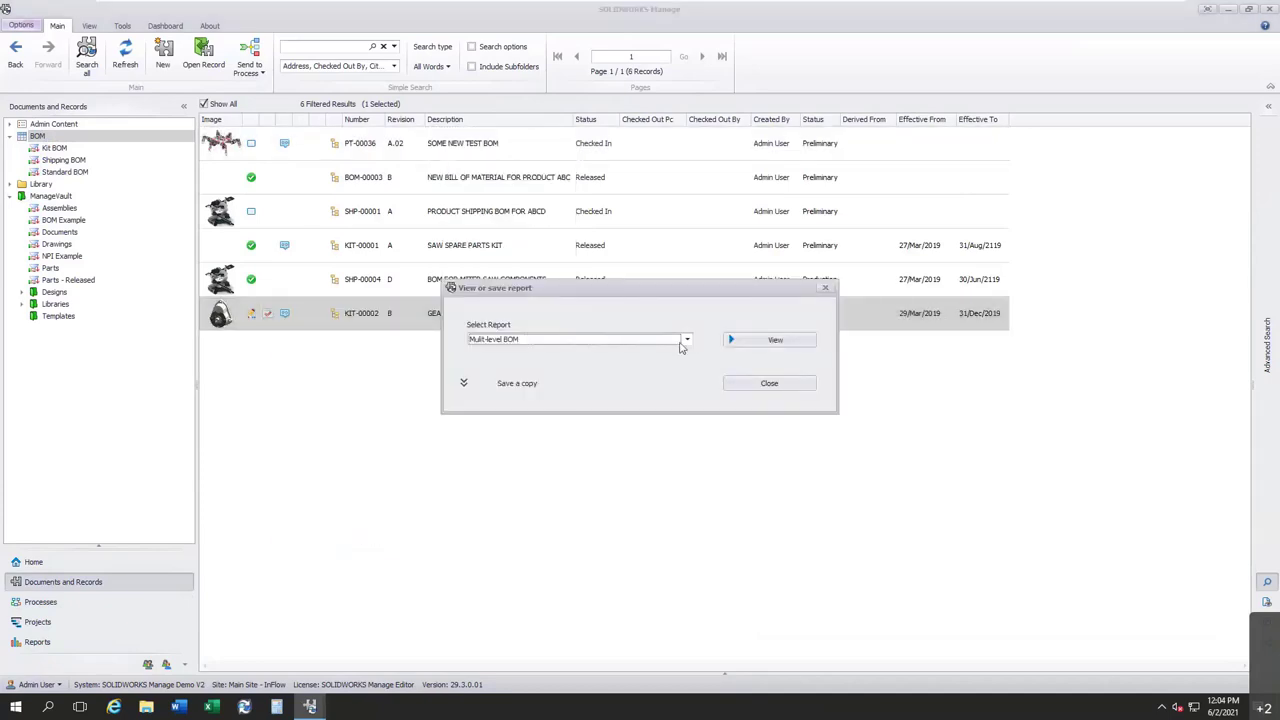
left_click(687, 340)
left_click(688, 341)
left_click(748, 340)
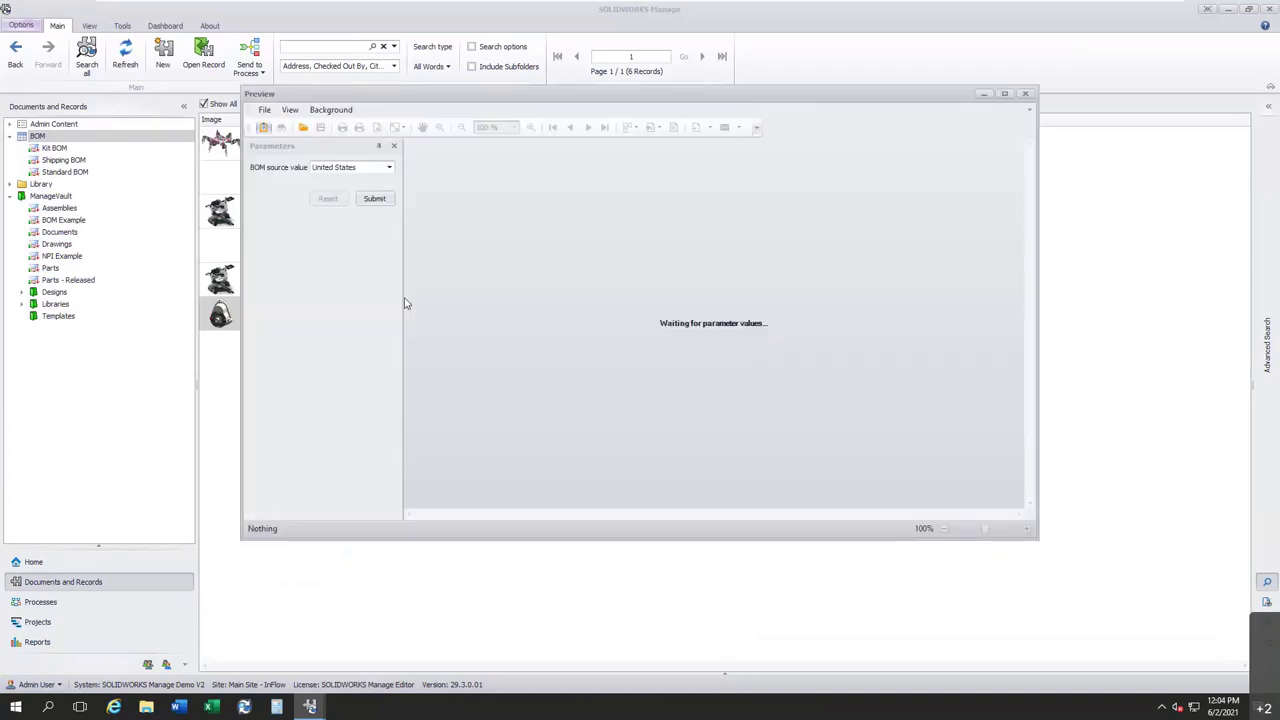
Generate the report with United States as the BOM source value, look through its items, and close the report
left_click(388, 200)
scroll(673, 308, "down", 2)
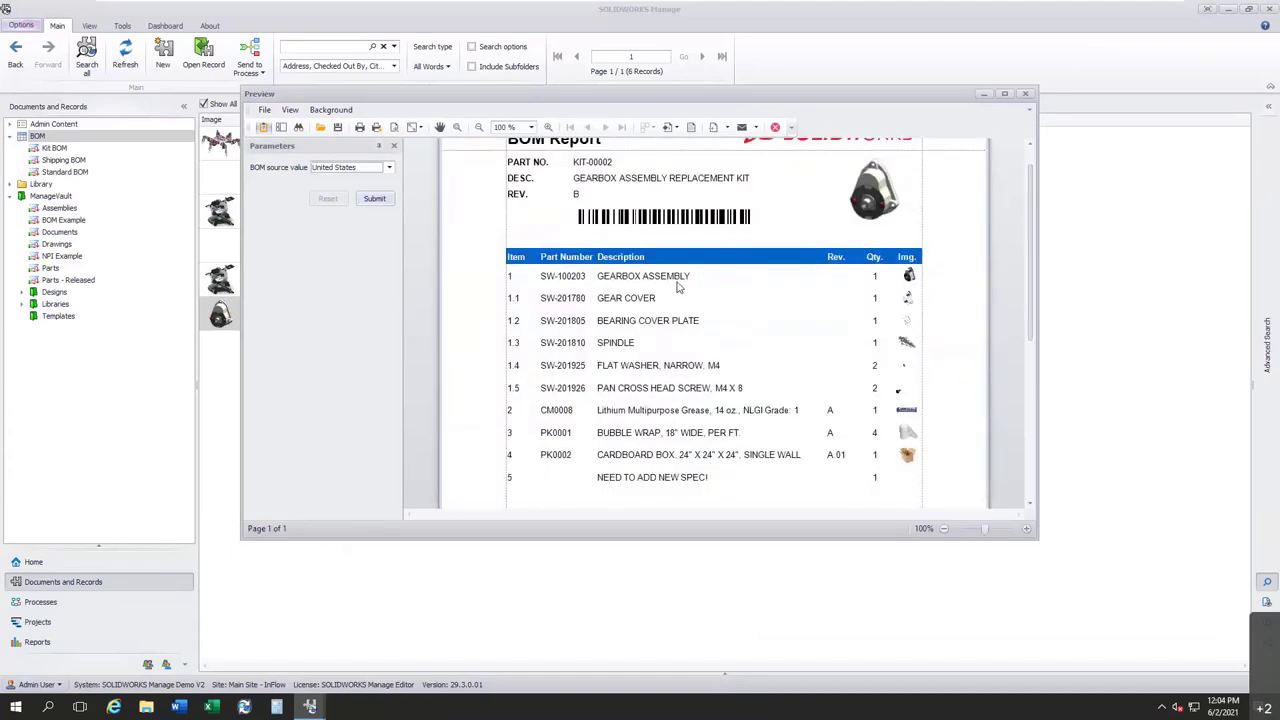
scroll(640, 318, "up", 1)
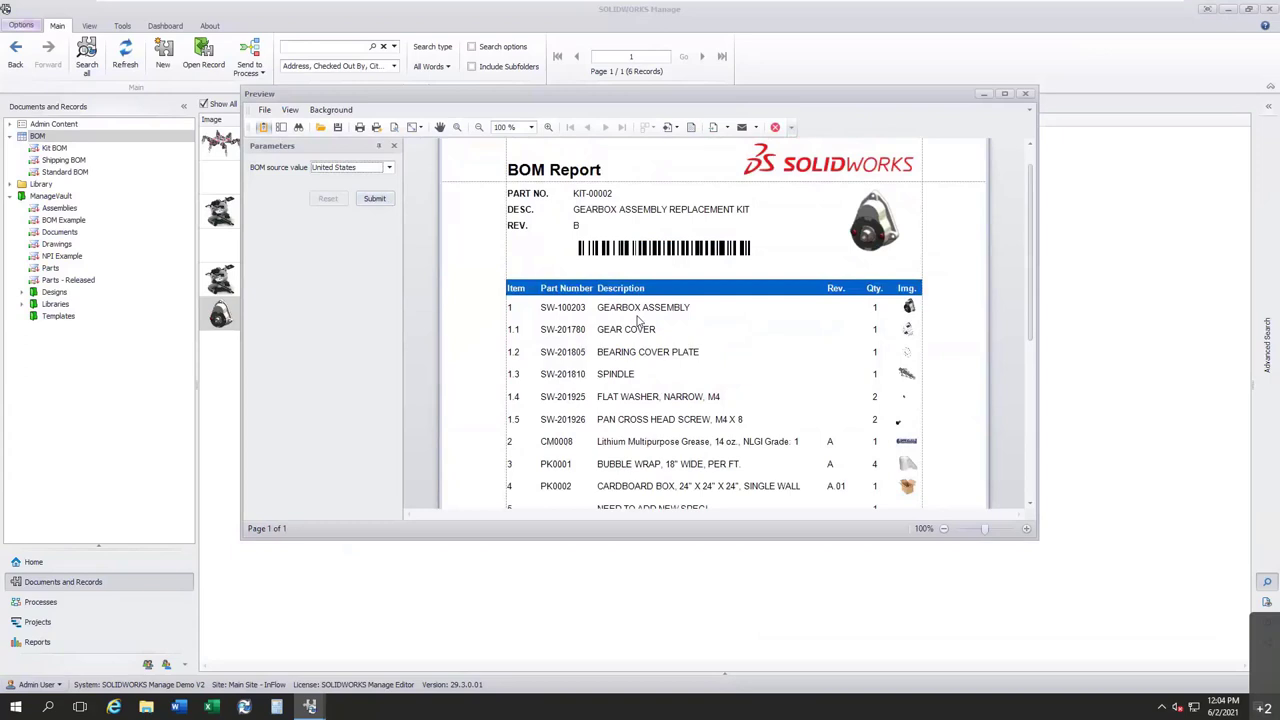
scroll(655, 292, "down", 1)
scroll(660, 283, "up", 1)
left_click(1025, 97)
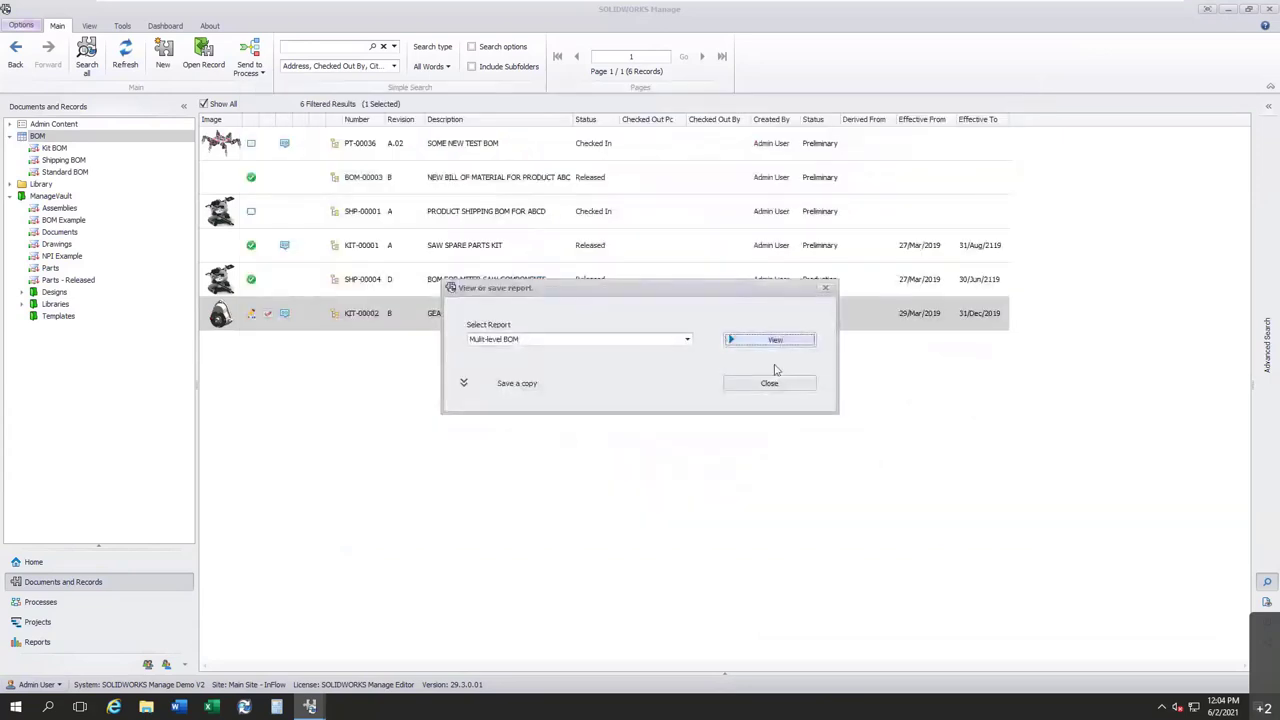
left_click(738, 337)
Export the BOM record list to Excel with icons and formatting, saving it on the Desktop as BOM
right_click(689, 316)
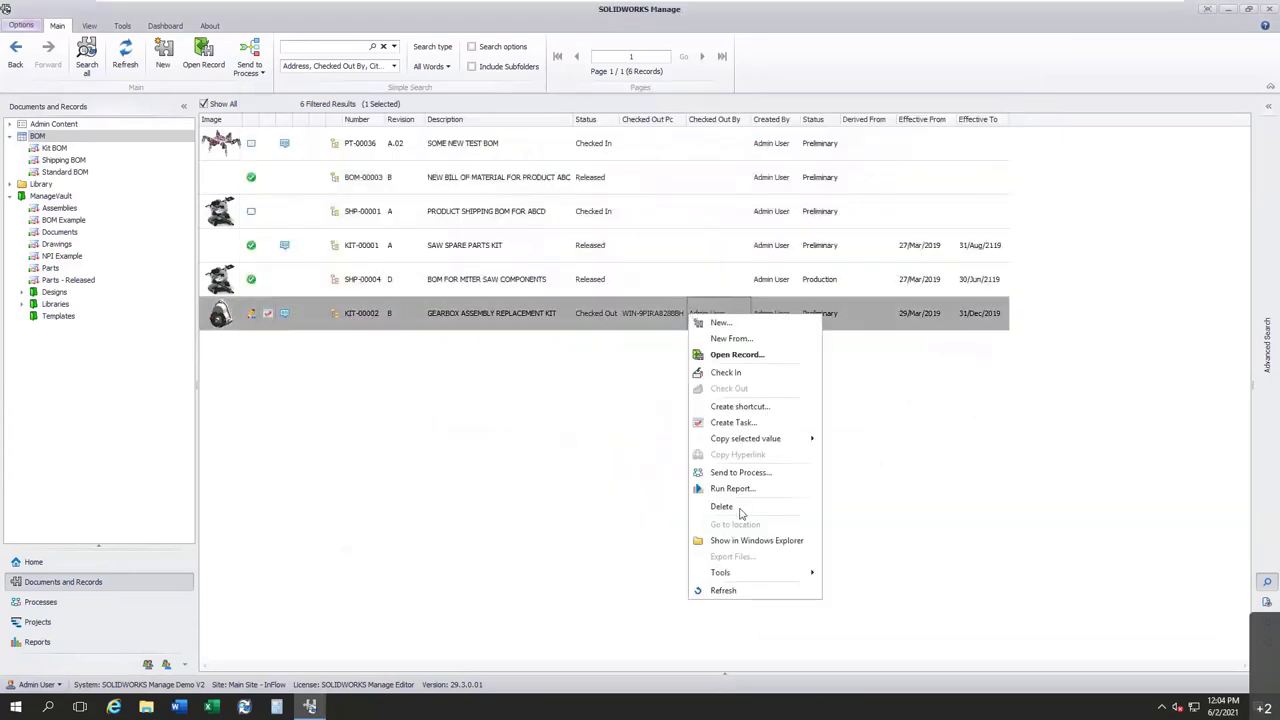
mouse_move(740, 573)
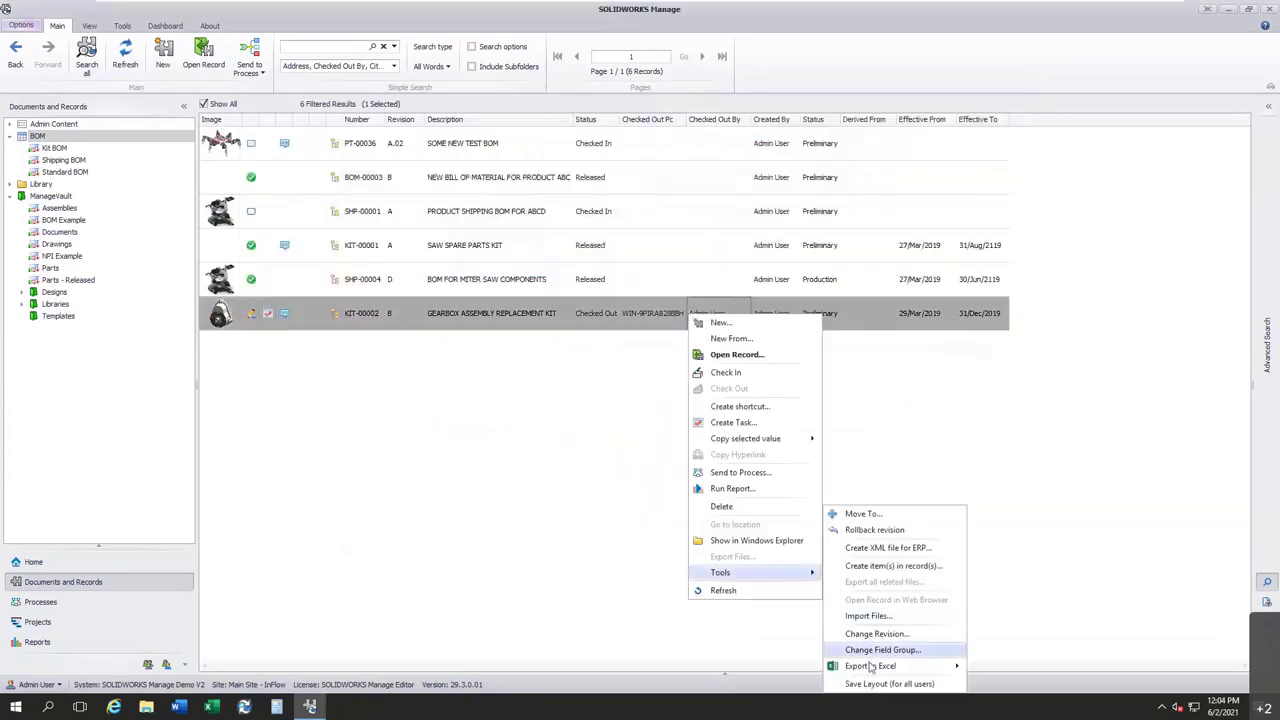
mouse_move(858, 668)
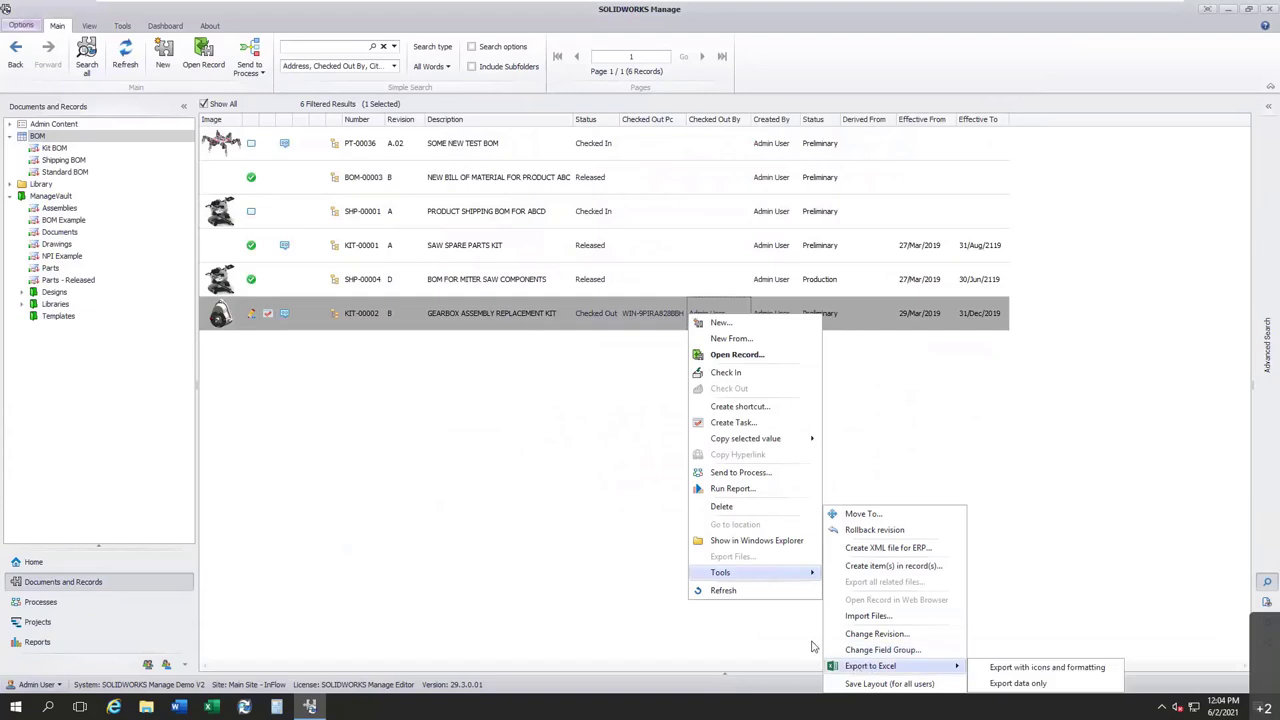
left_click(1008, 669)
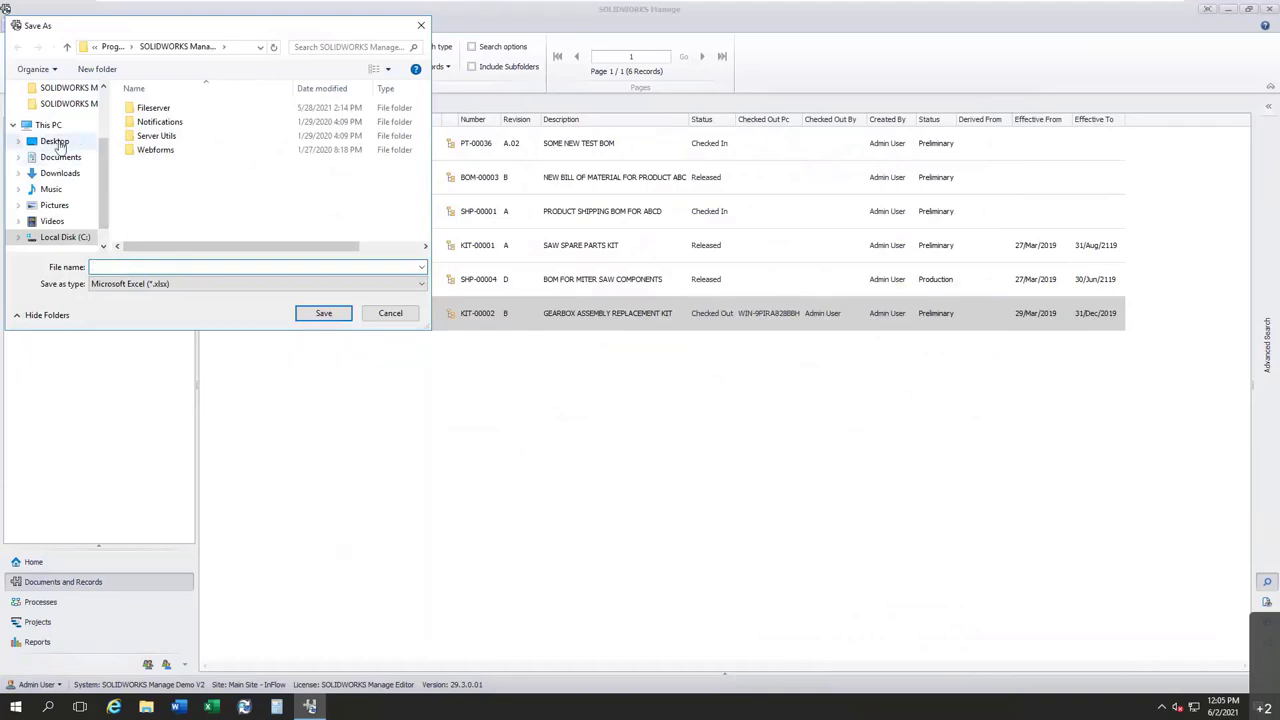
left_click(118, 266)
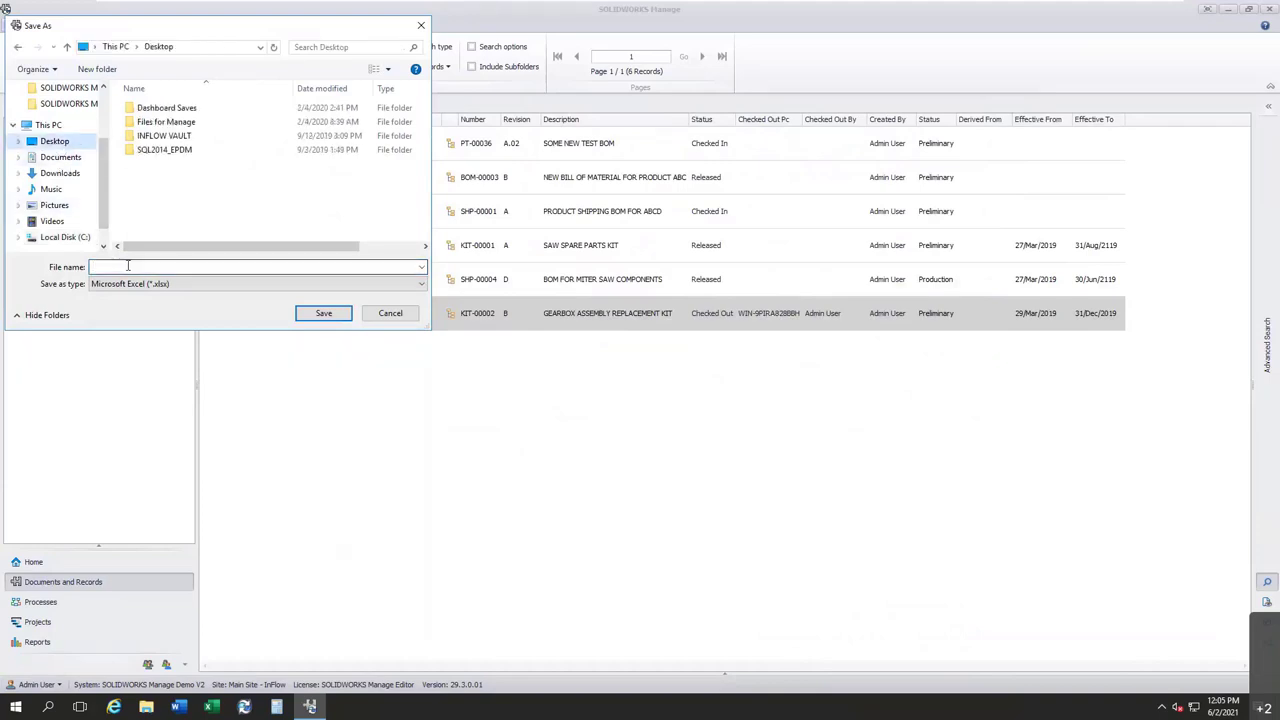
type("BOM")
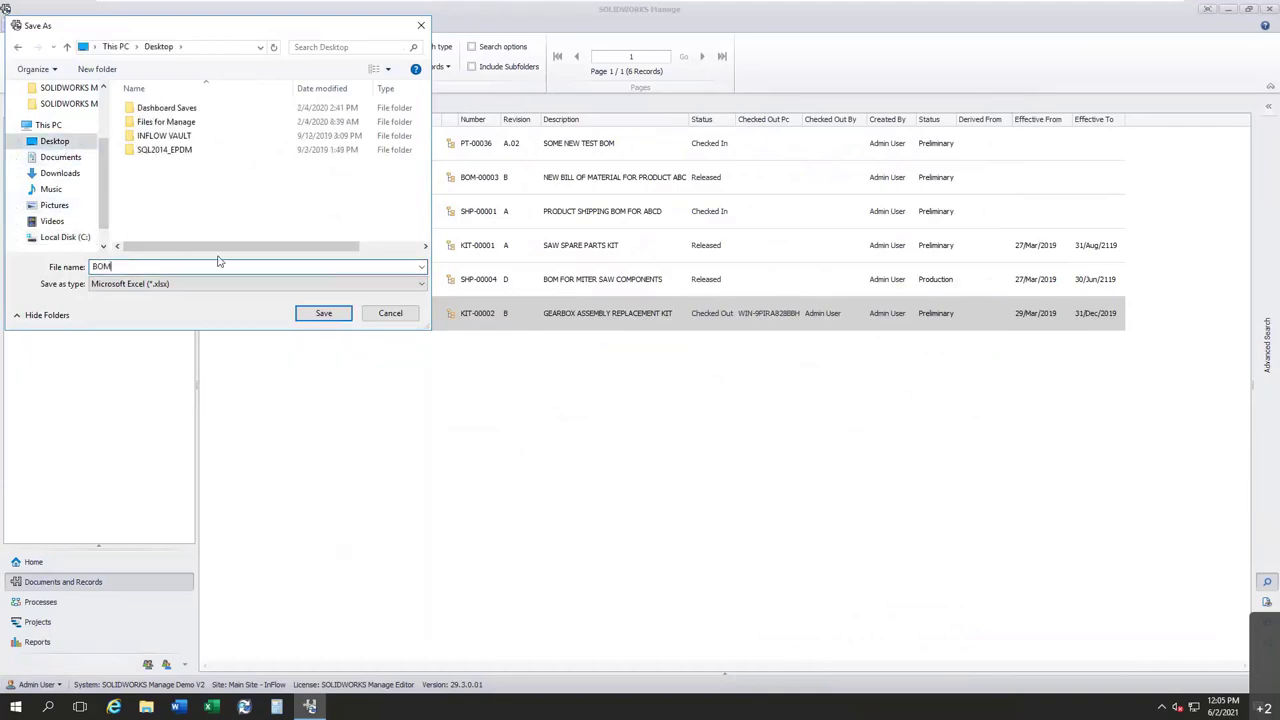
left_click(316, 315)
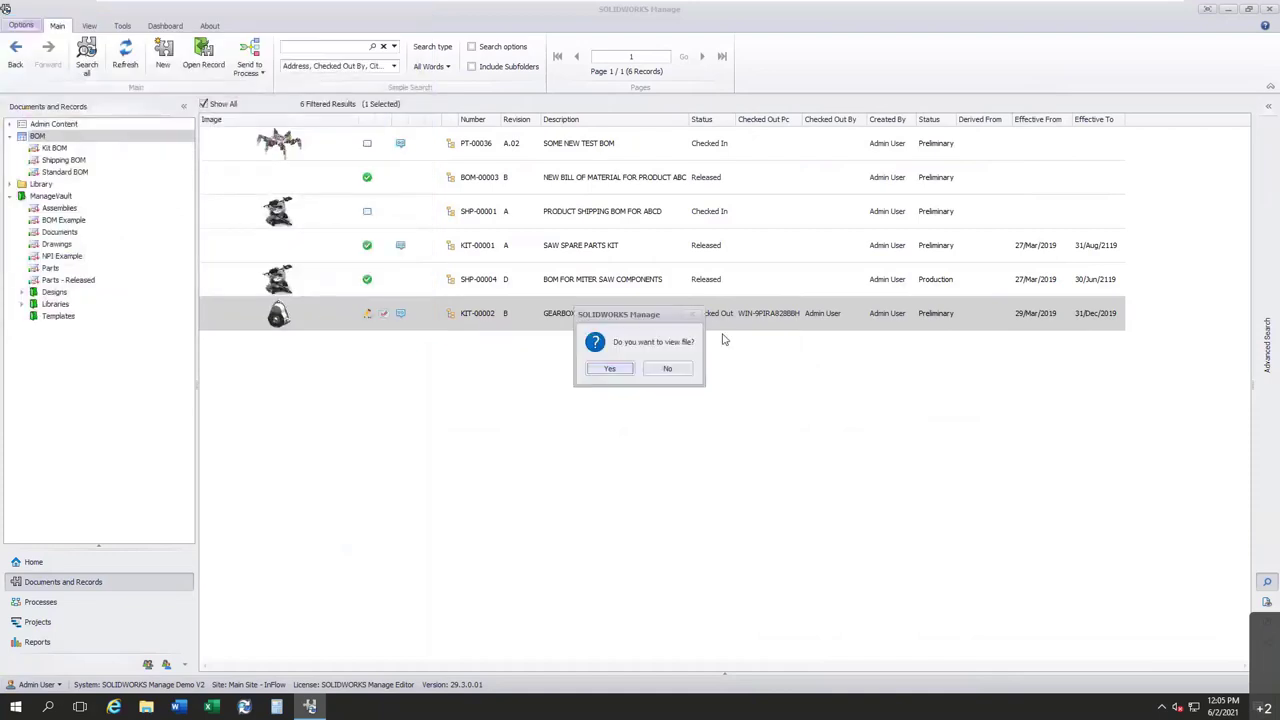
View the exported BOM workbook in Excel as view only without signing in, and close it
left_click(620, 374)
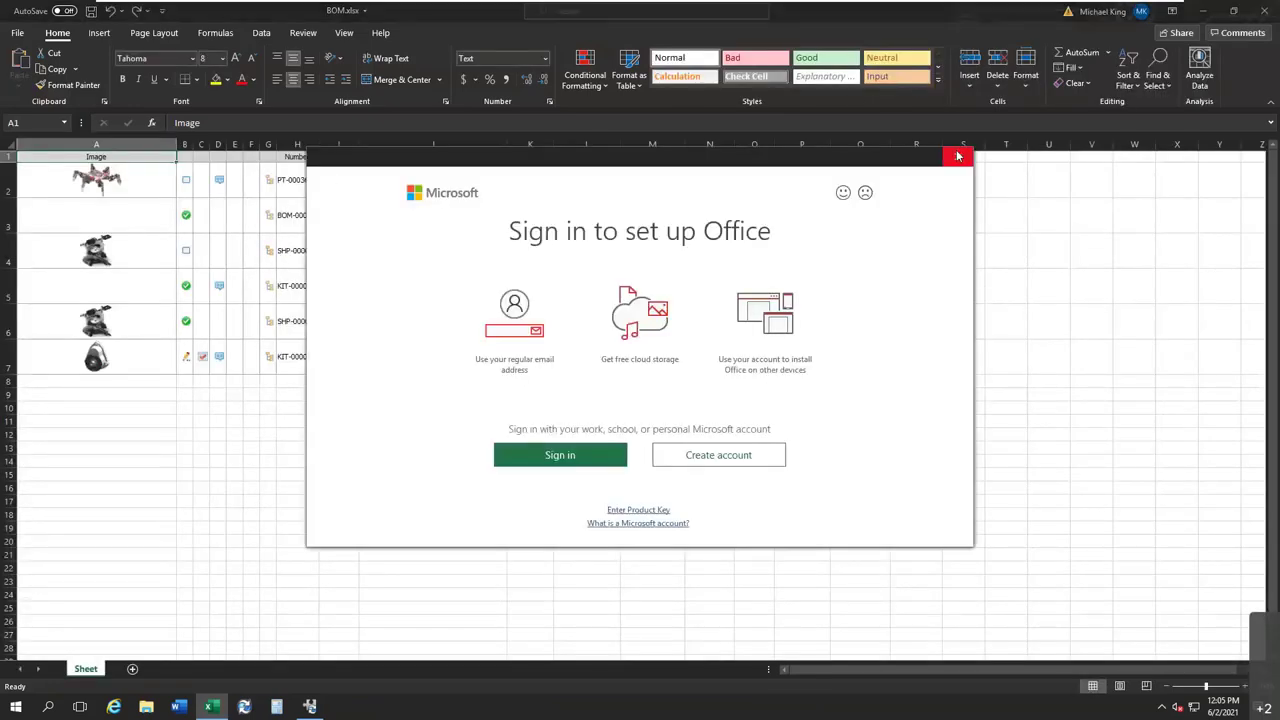
left_click(957, 157)
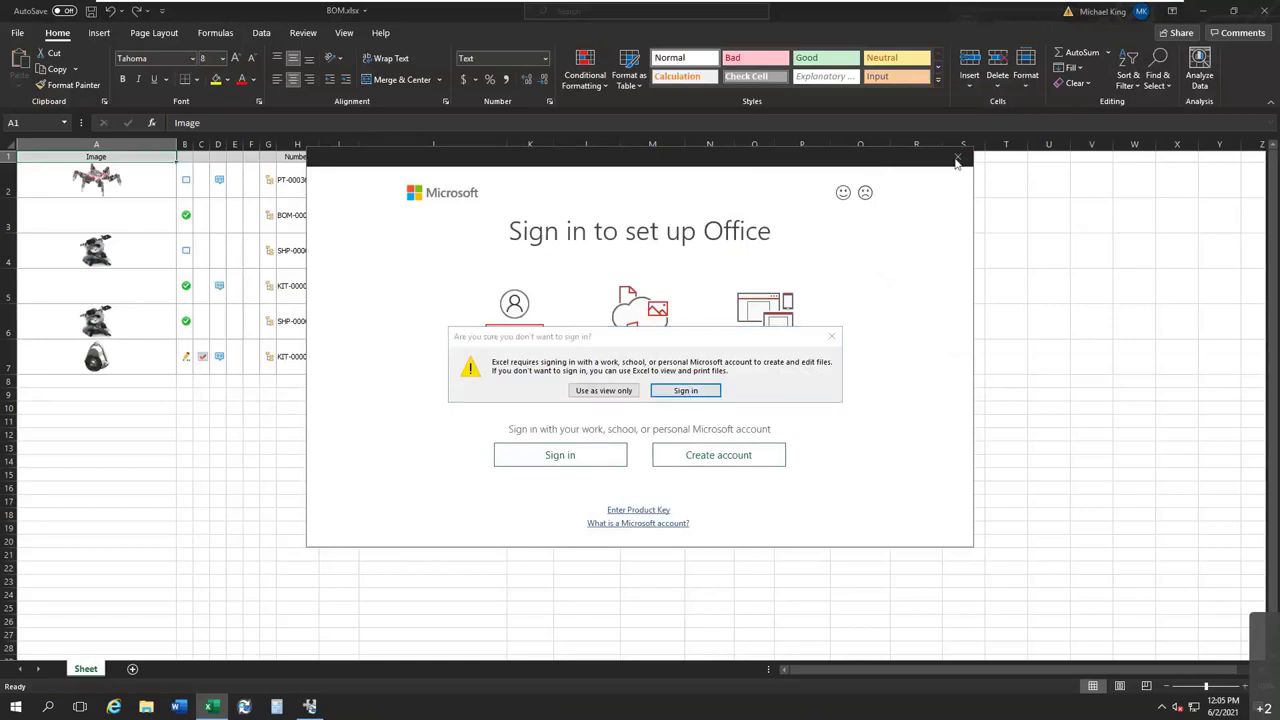
left_click(604, 391)
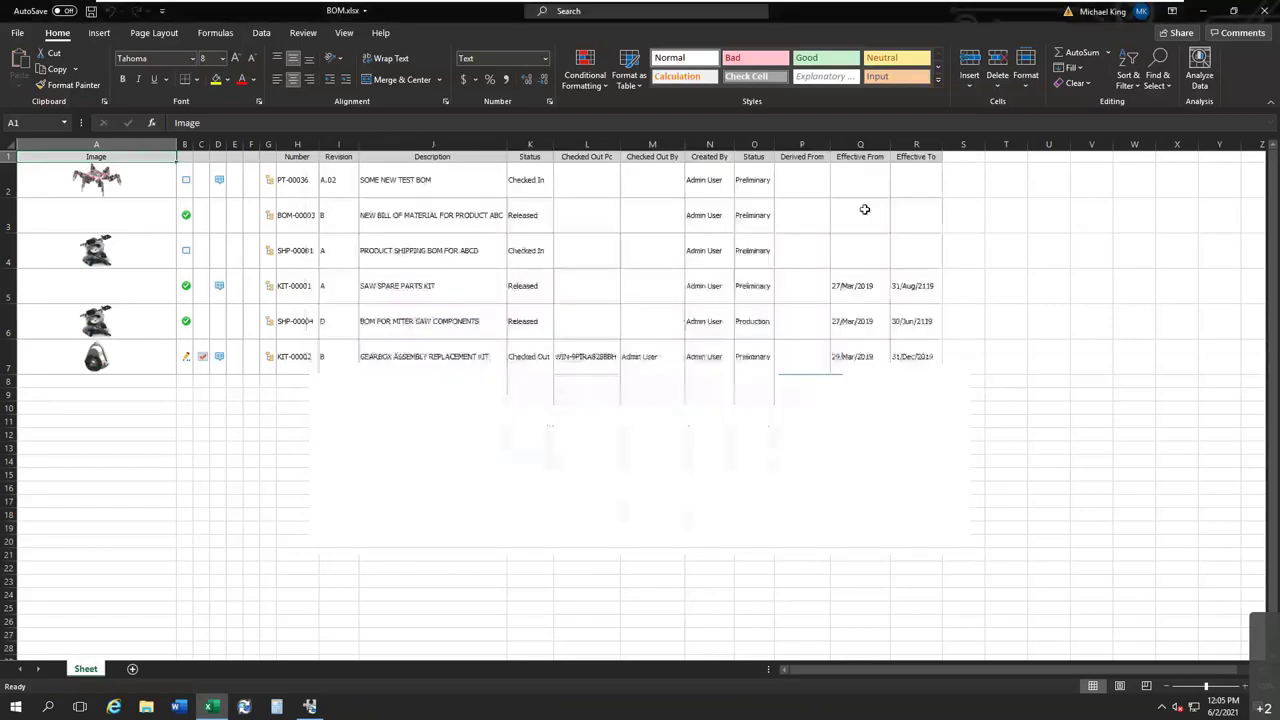
left_click(1263, 14)
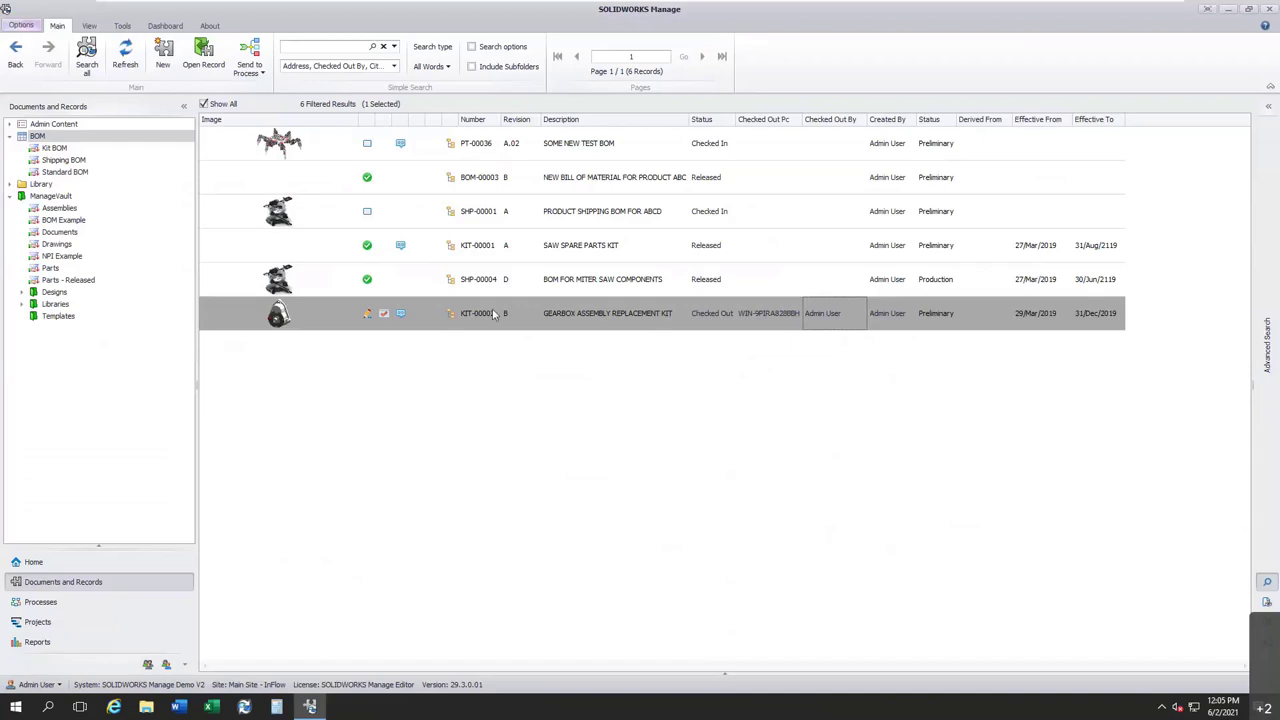
Open the bill of materials of KIT-00002 and start a BOM comparison for it
left_click(579, 315)
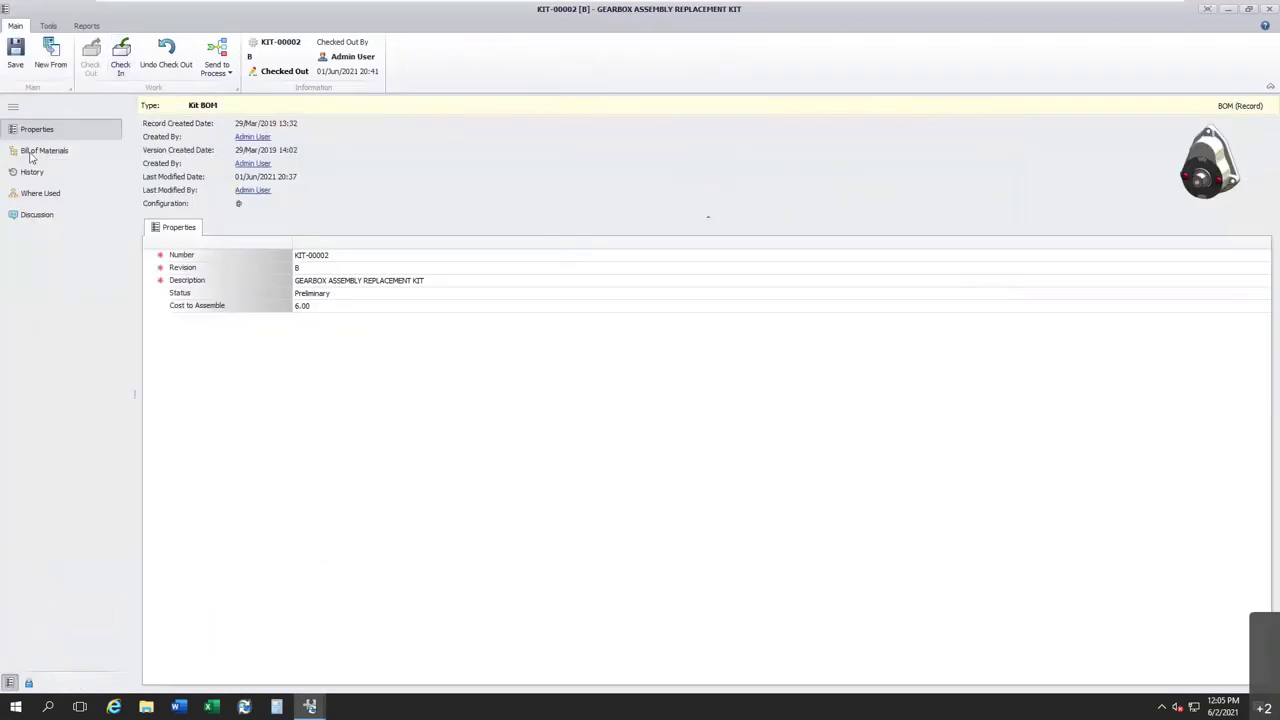
left_click(40, 150)
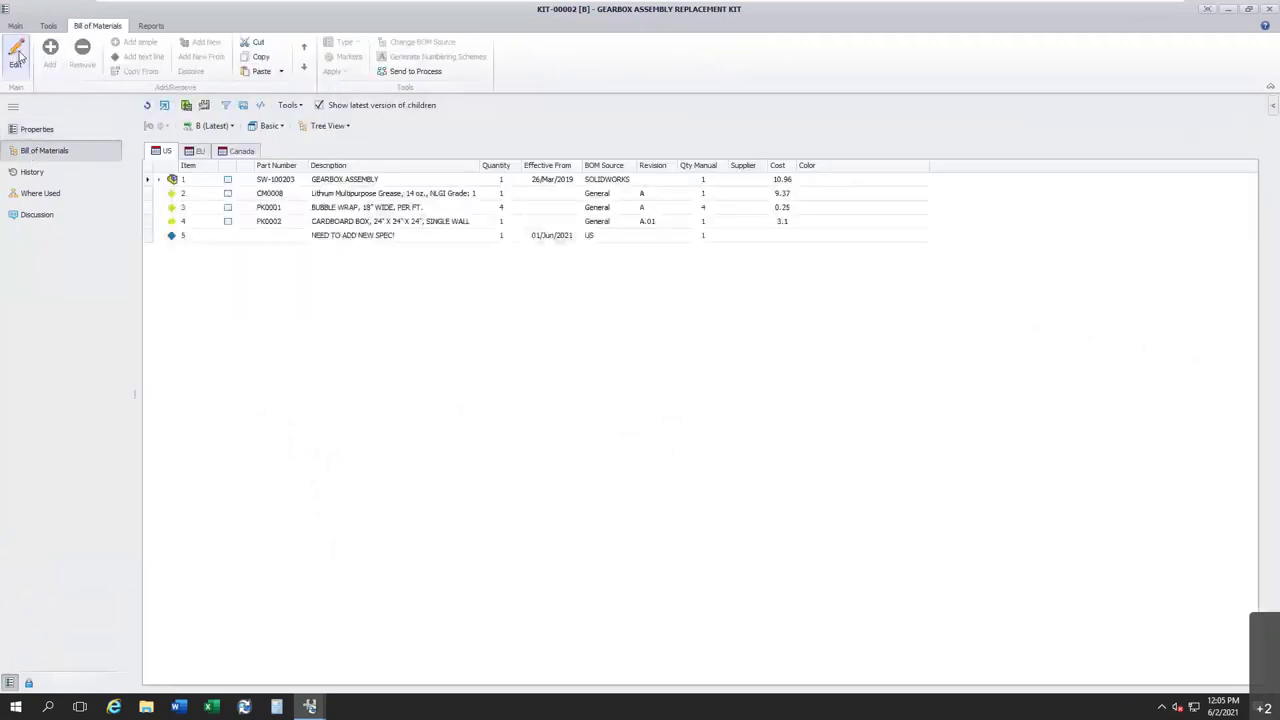
left_click(300, 106)
left_click(292, 106)
left_click(285, 107)
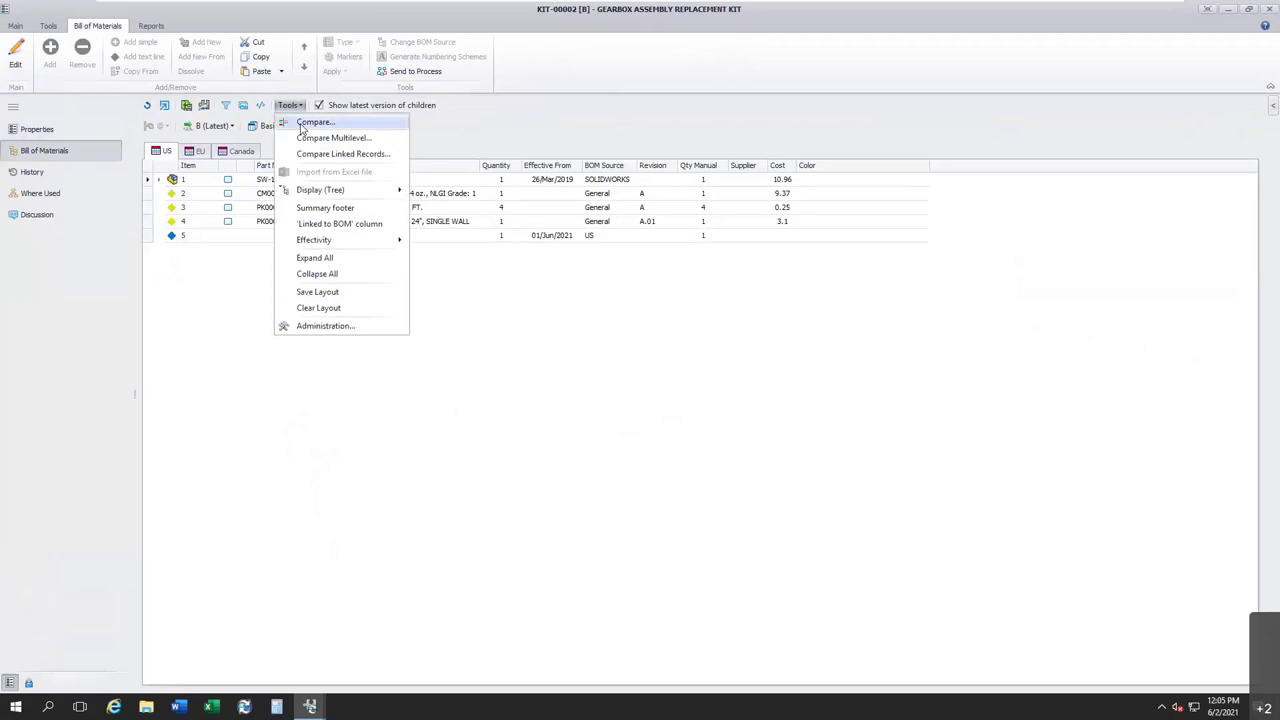
left_click(302, 125)
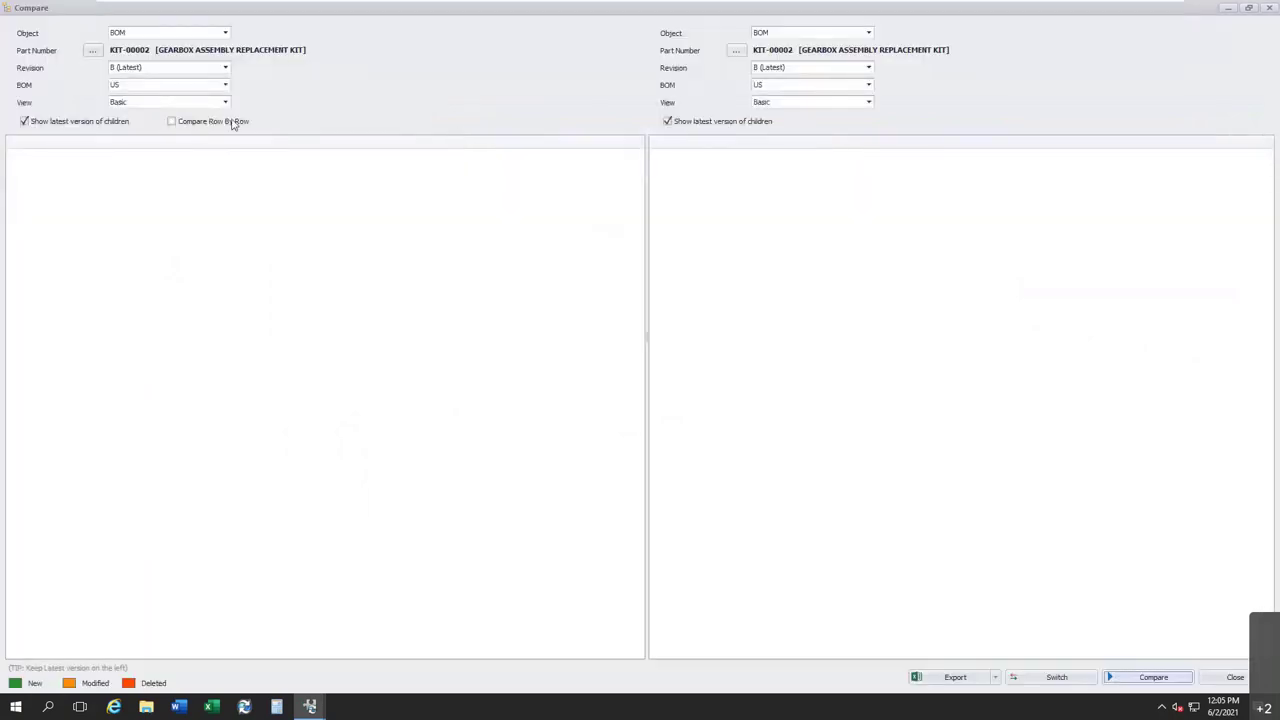
Compare the US bill of materials of KIT-00002 at revision A against revision B (Latest)
left_click(225, 67)
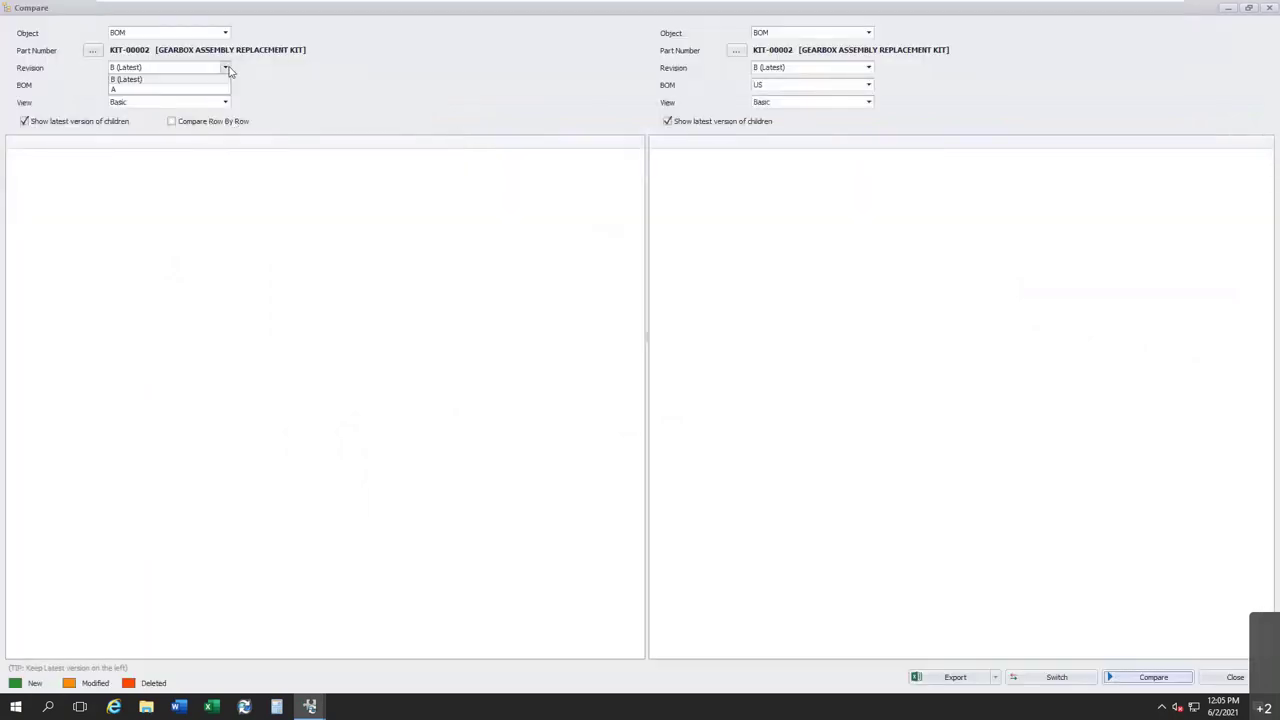
left_click(200, 91)
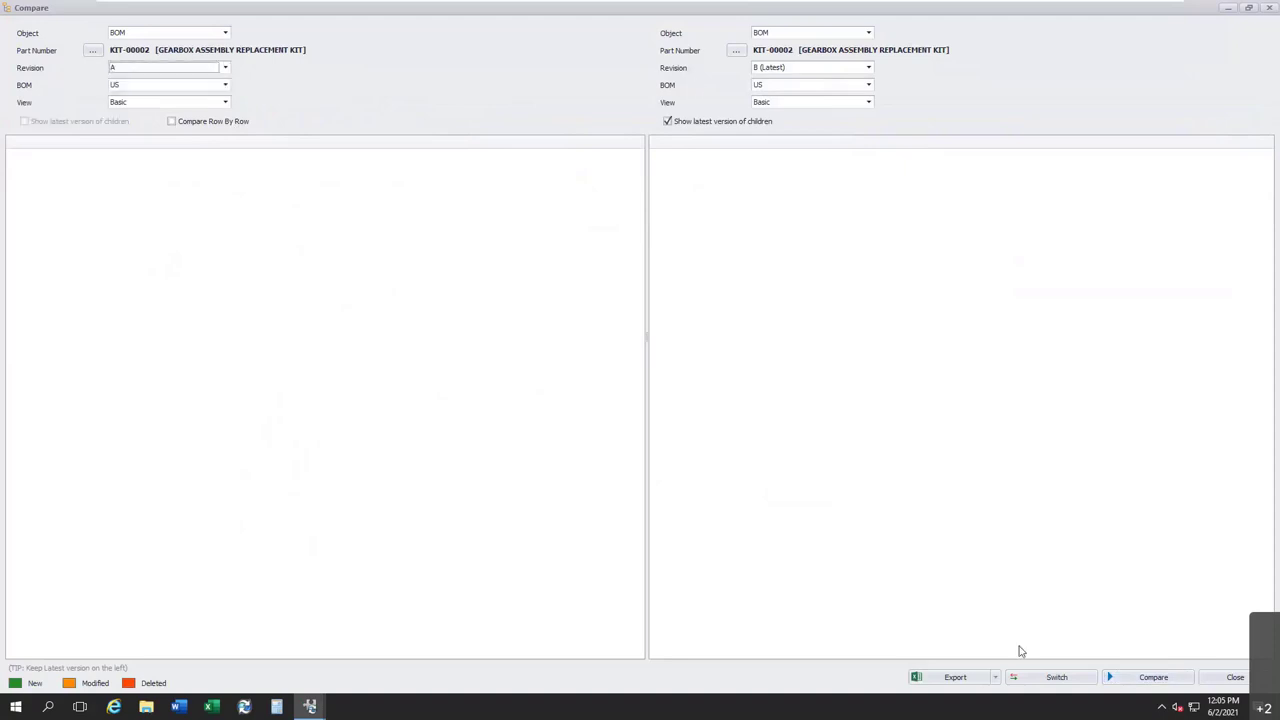
left_click(1150, 677)
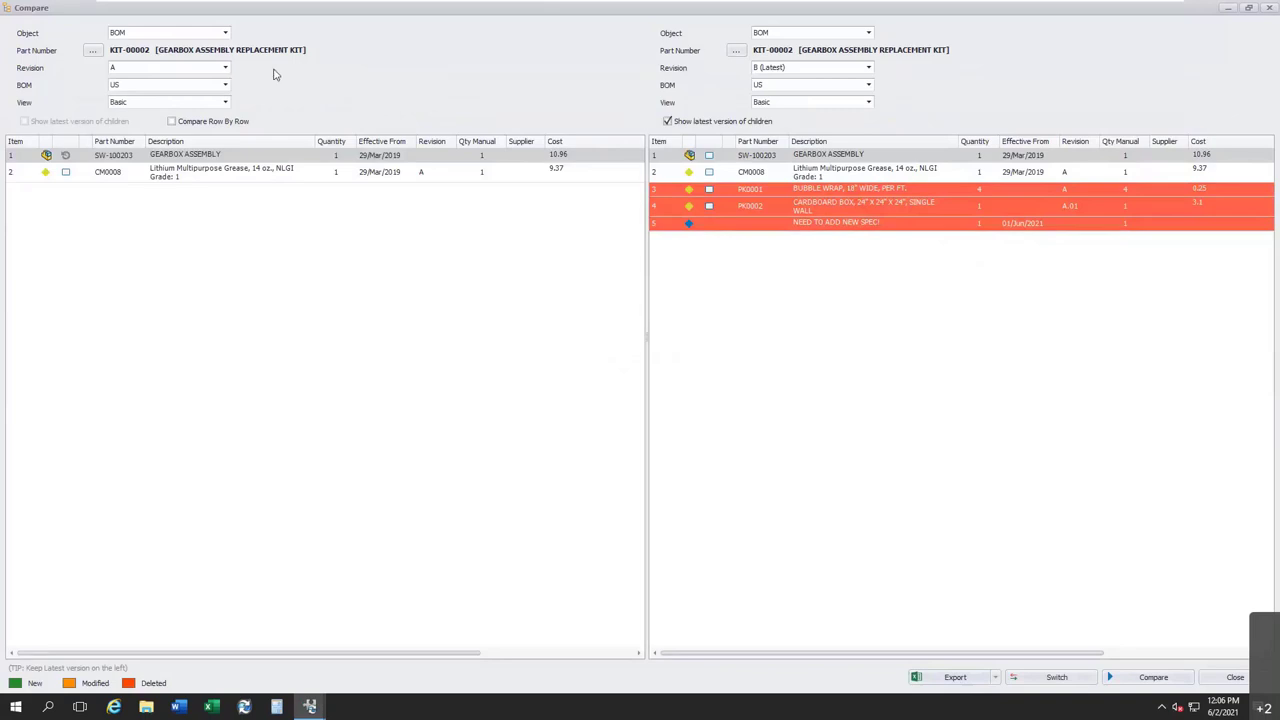
left_click(90, 54)
Switch to the PDM vault's CAD Files folder and start a BOM comparison for Burner Panel Assembly.SLDASM
key("alt+Tab")
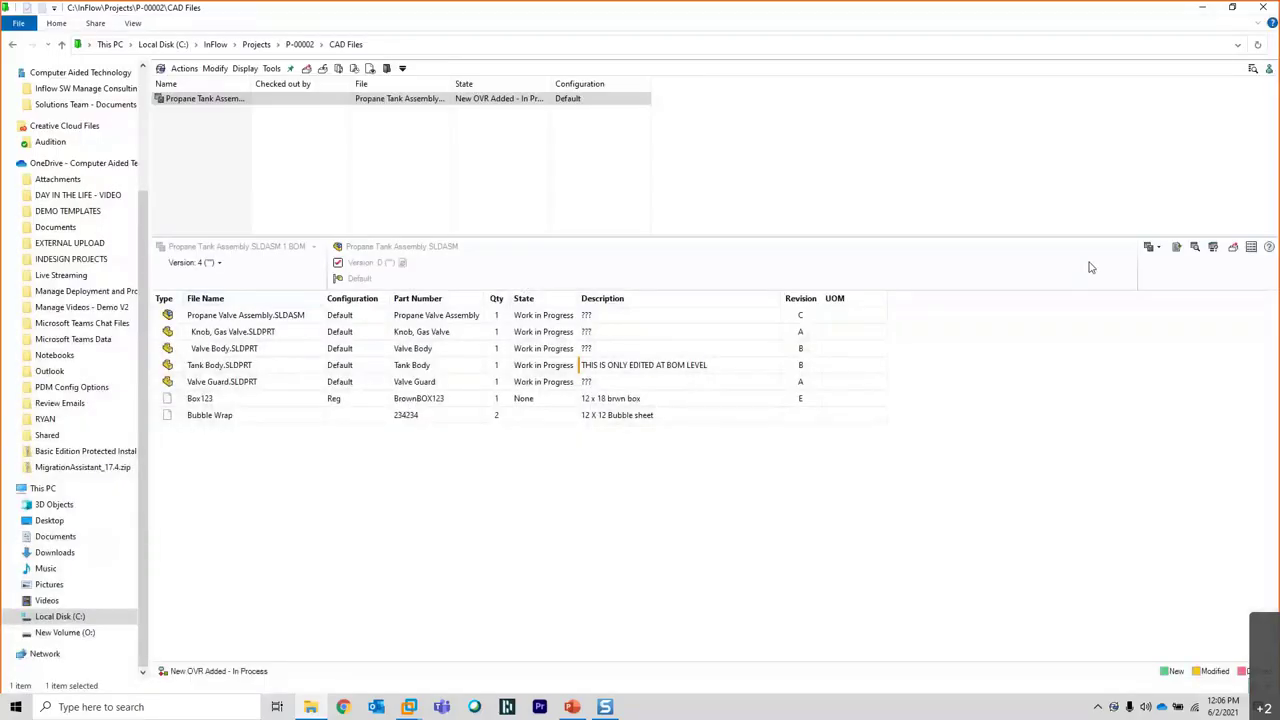
left_click(1251, 247)
left_click(207, 112)
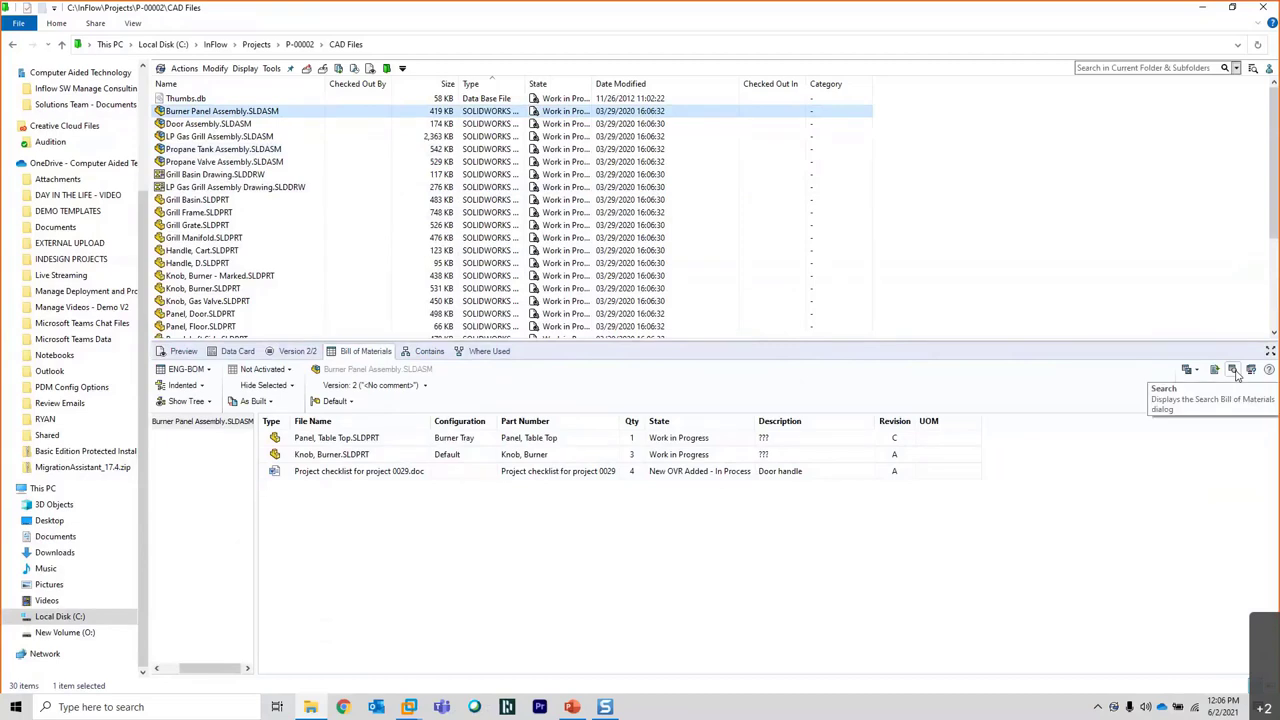
left_click(1251, 369)
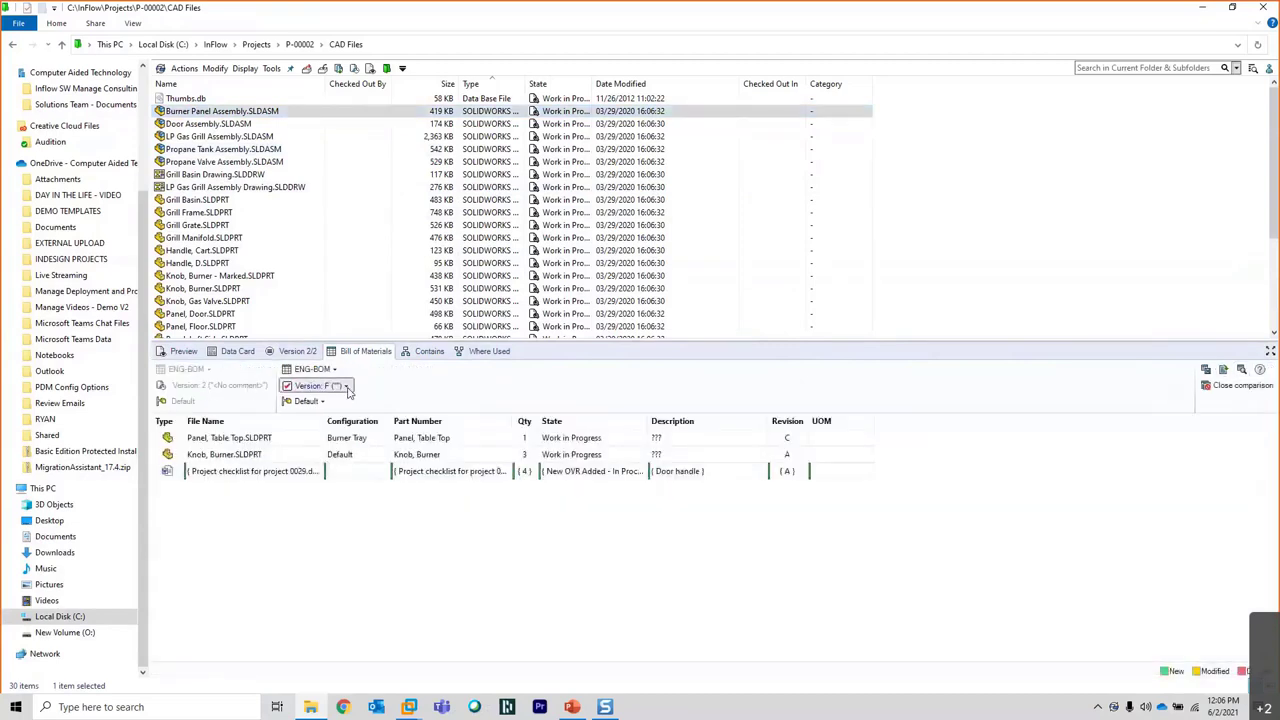
Set the ENG-BOM comparison to version 1, then version F, and examine the project checklist row
left_click(345, 386)
left_click(265, 603)
left_click(376, 386)
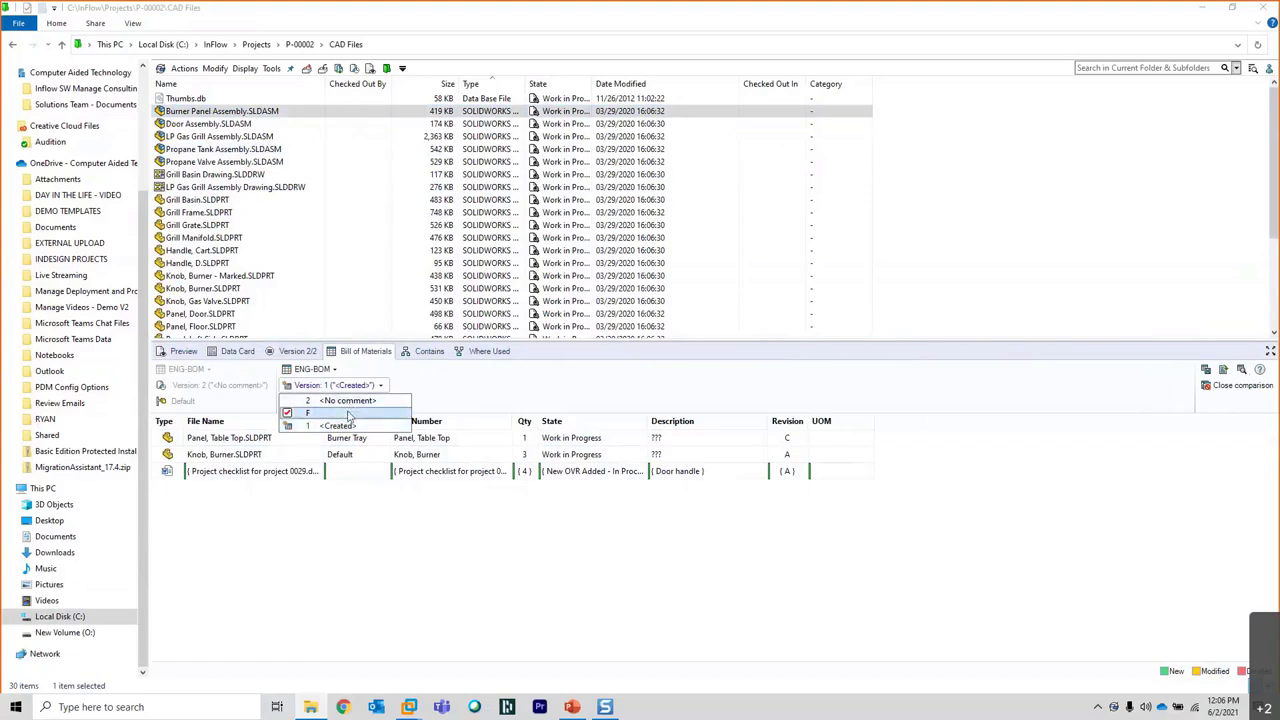
left_click(349, 414)
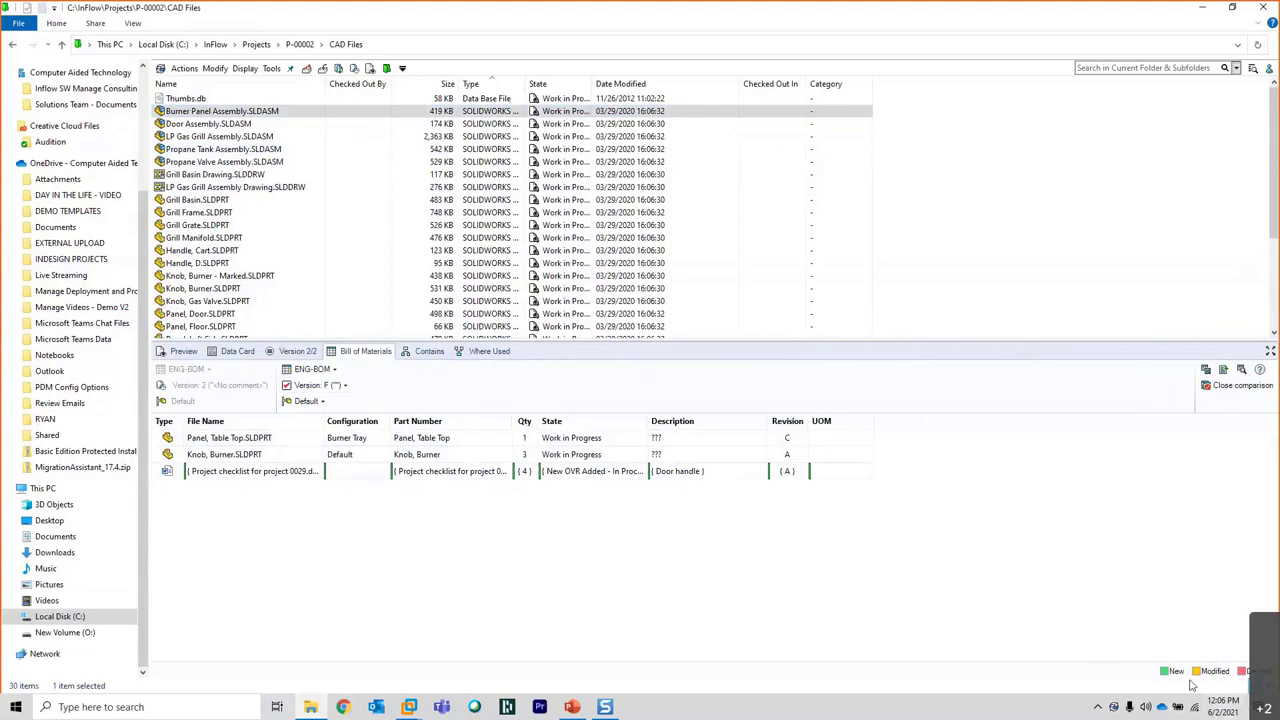
left_click(340, 473)
Open the BOM comparison as a CSV file with a Level column in Excel, and fit all column widths
left_click(1222, 372)
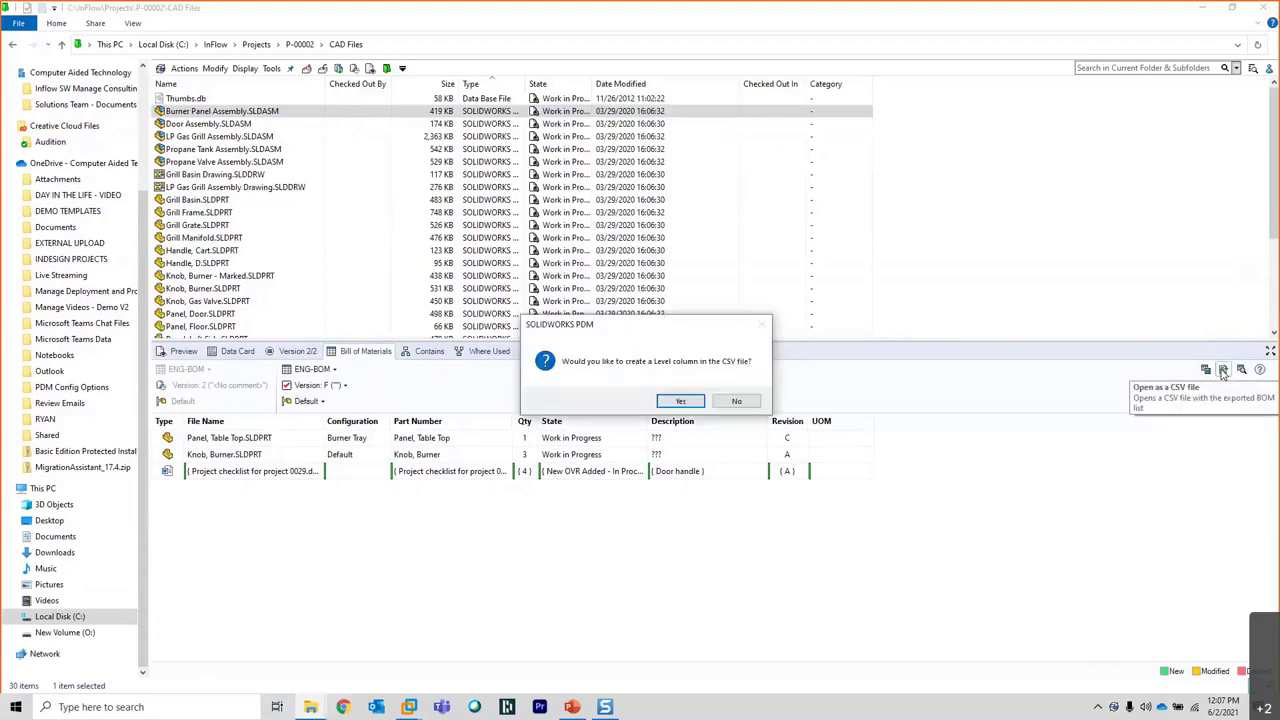
left_click(679, 401)
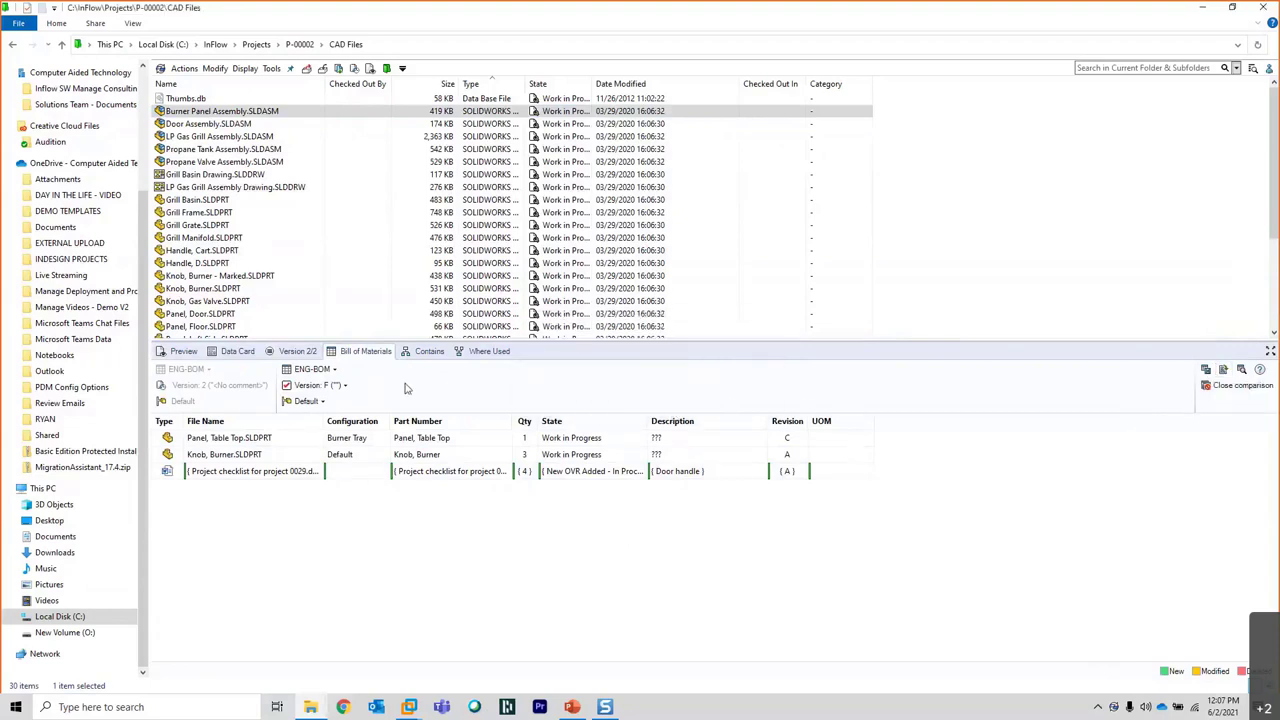
left_click(650, 709)
left_click_drag(831, 128, 763, 20)
left_click(10, 144)
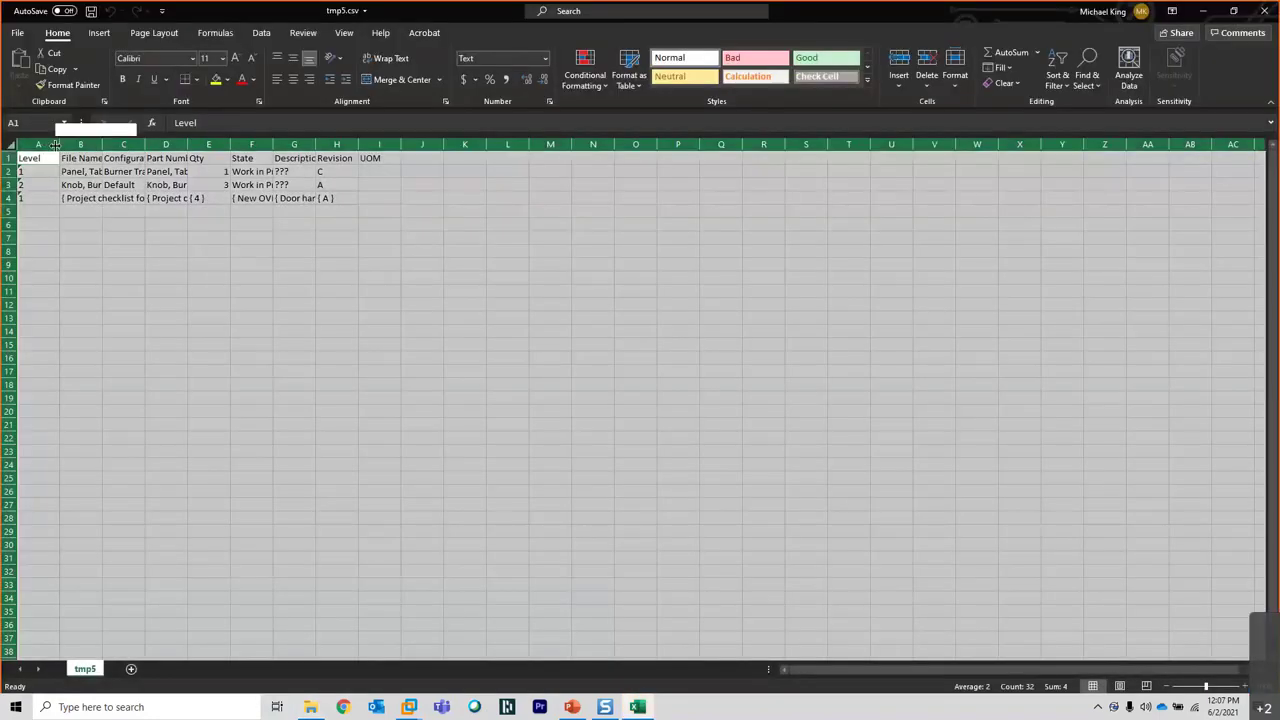
double_click(59, 144)
left_click(252, 412)
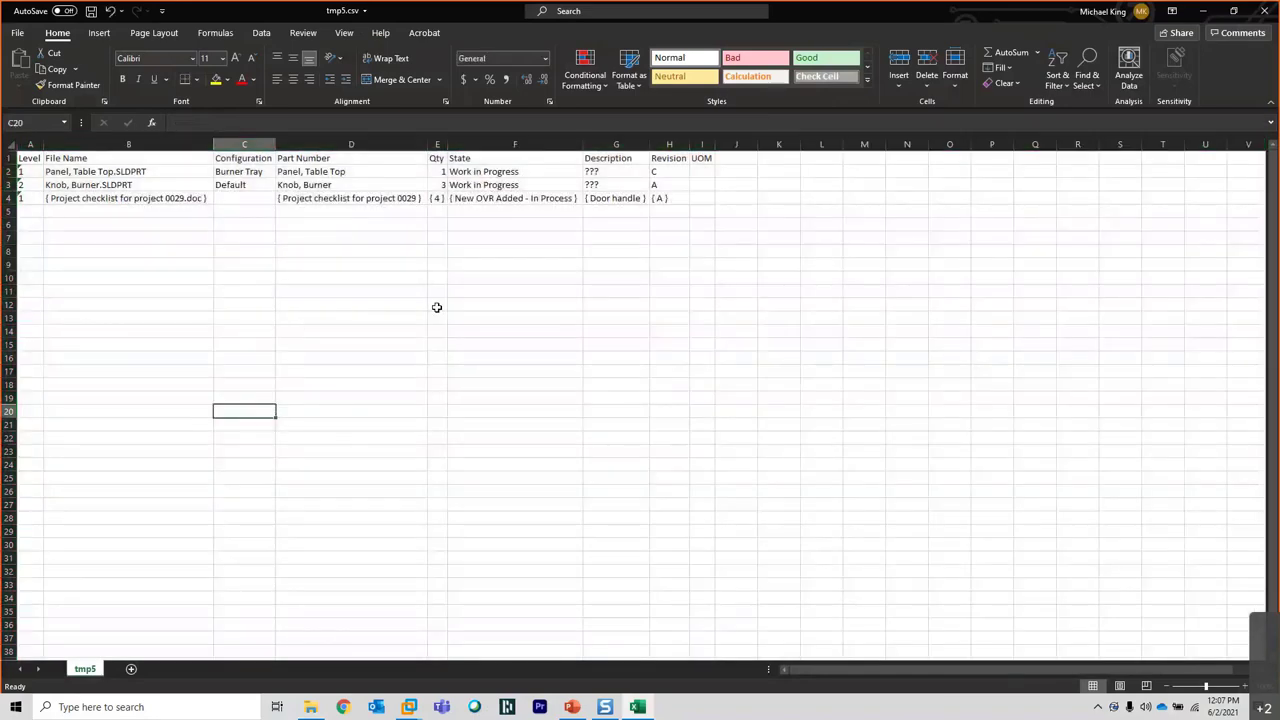
Close the CSV file without saving, return to SOLIDWORKS Manage, and close the BOM comparison
left_click(1264, 11)
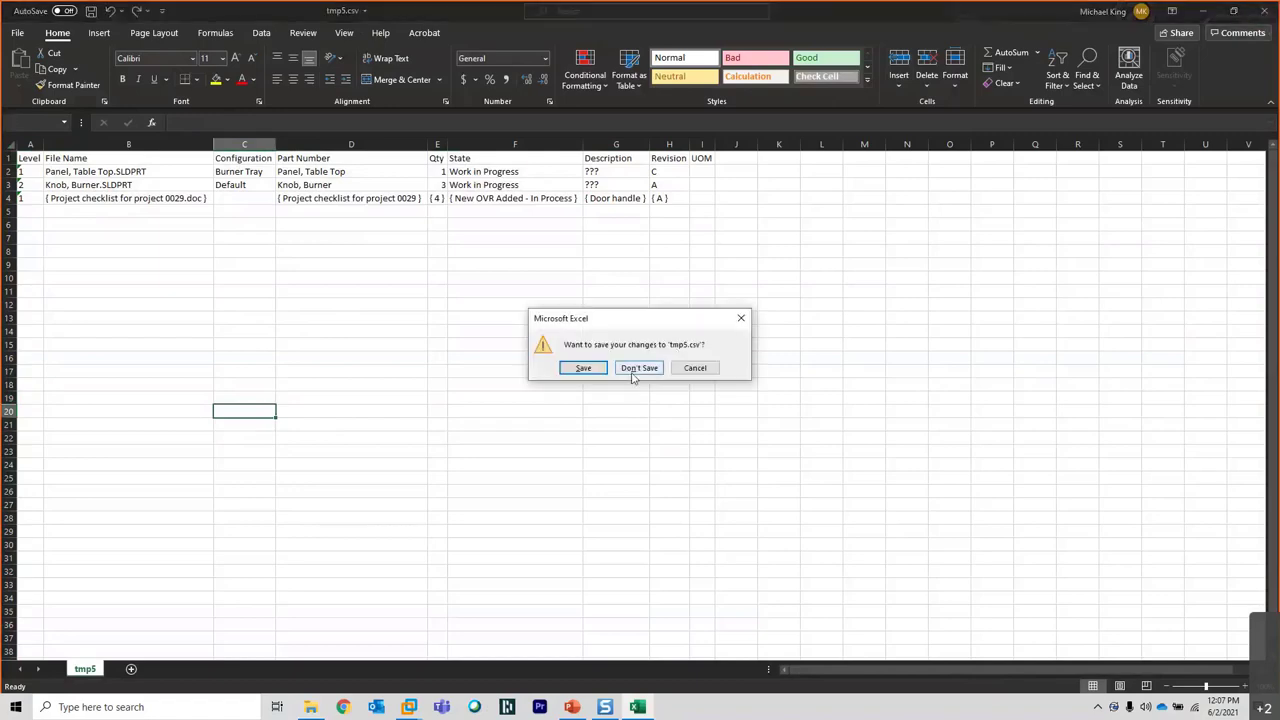
left_click(633, 366)
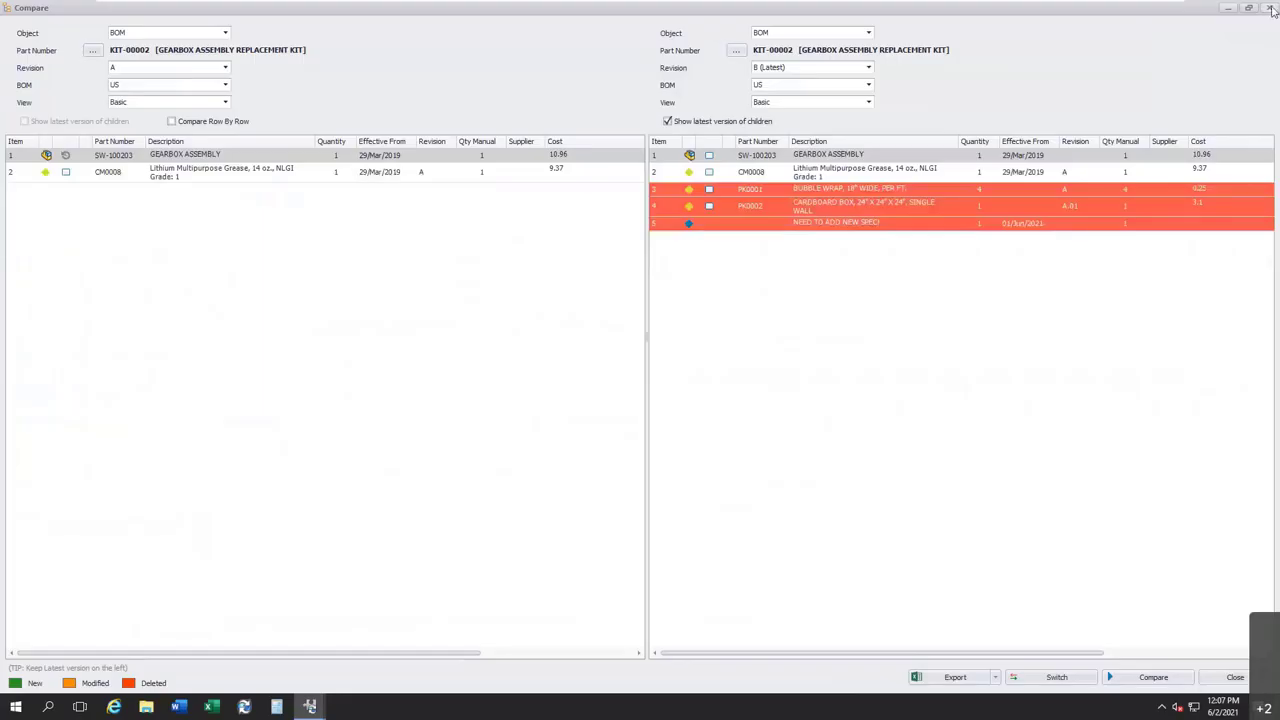
left_click(1270, 8)
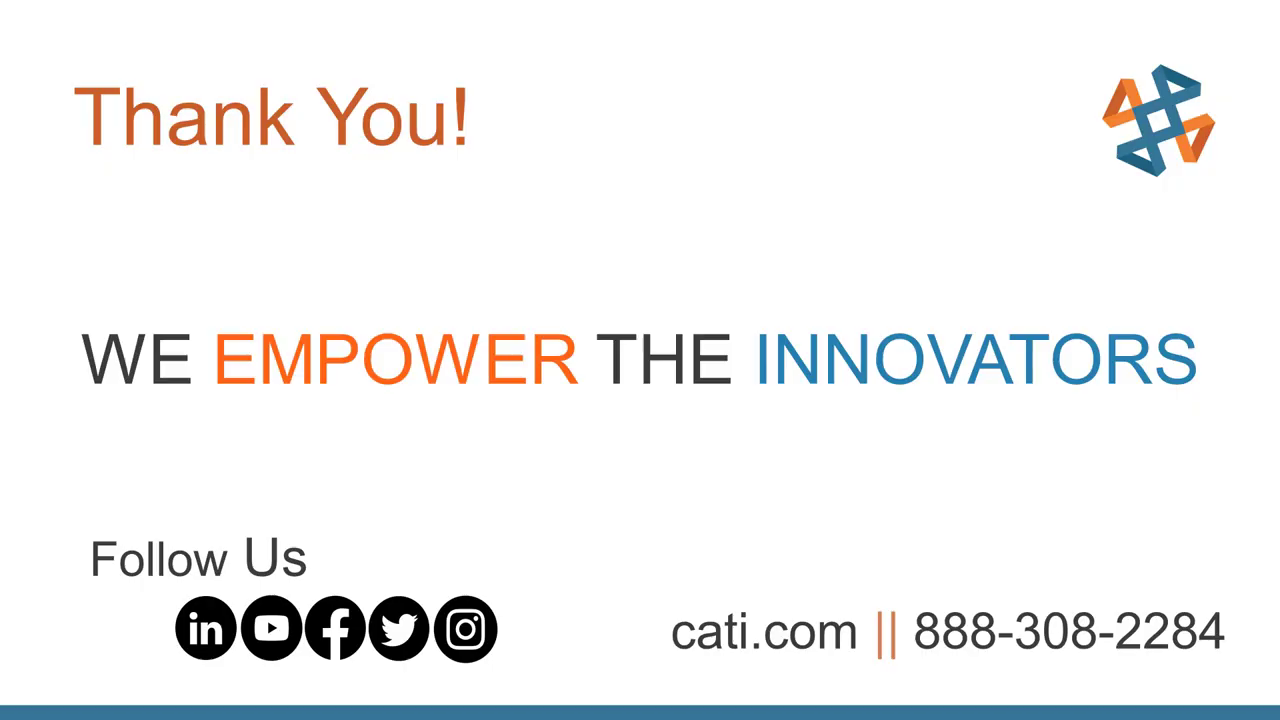